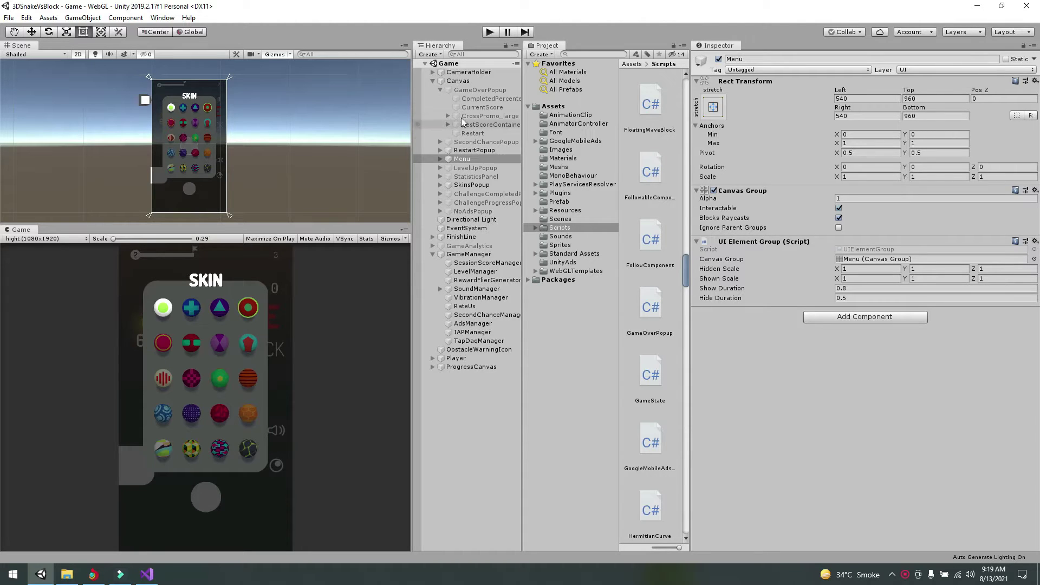
Collapse GameOverPopup and inspect SecondChancePopup, RestartPopup and Canvas in the Inspector
{"action": "left_click", "coordinate": [440, 90]}
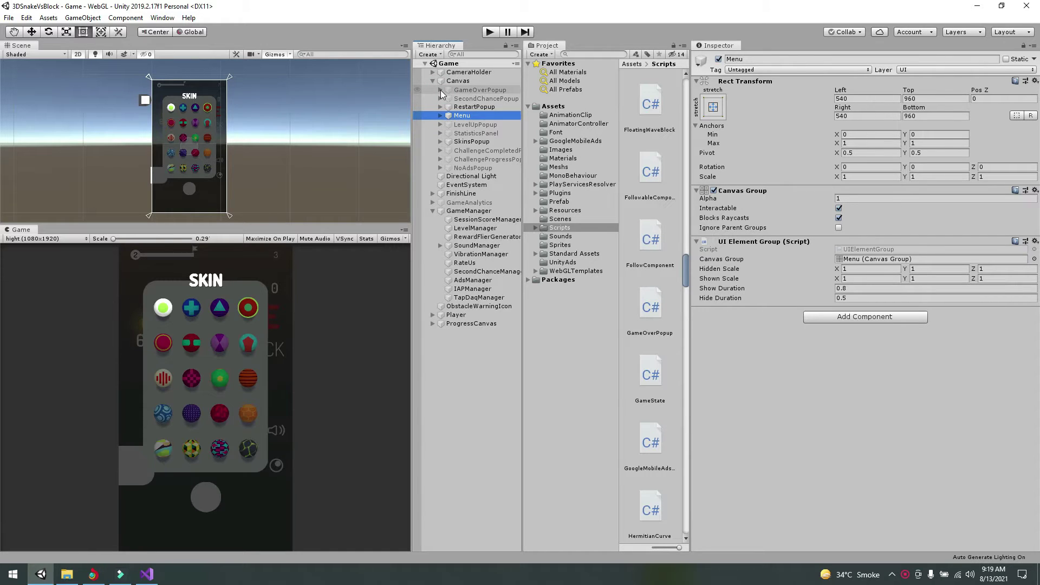
{"action": "left_click", "coordinate": [474, 97]}
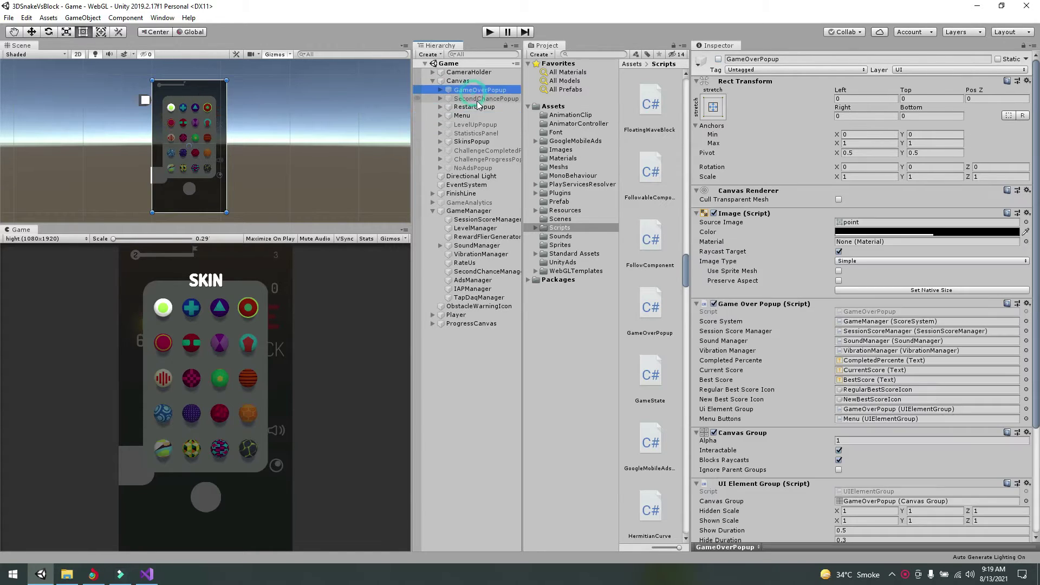
{"action": "left_click", "coordinate": [473, 107]}
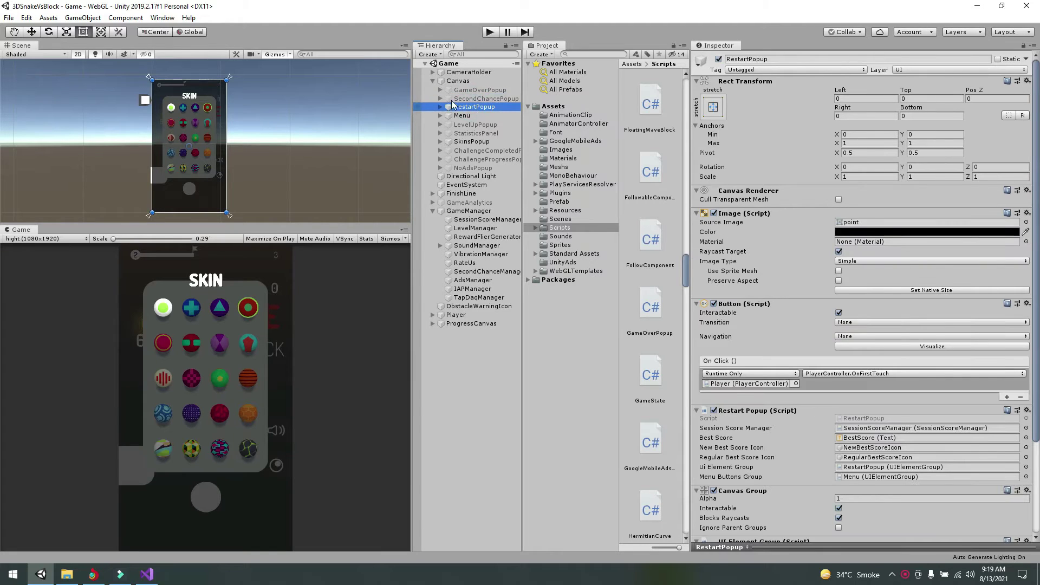
{"action": "left_click", "coordinate": [446, 83]}
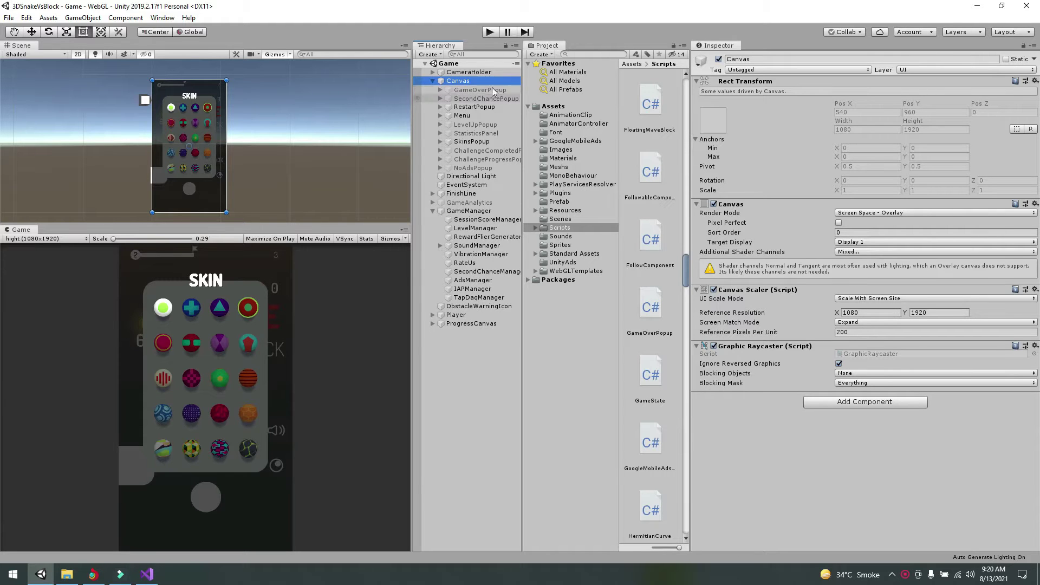
Switch to Chrome, go to google.com and search for 'gamemonitize'
{"action": "left_click", "coordinate": [979, 7]}
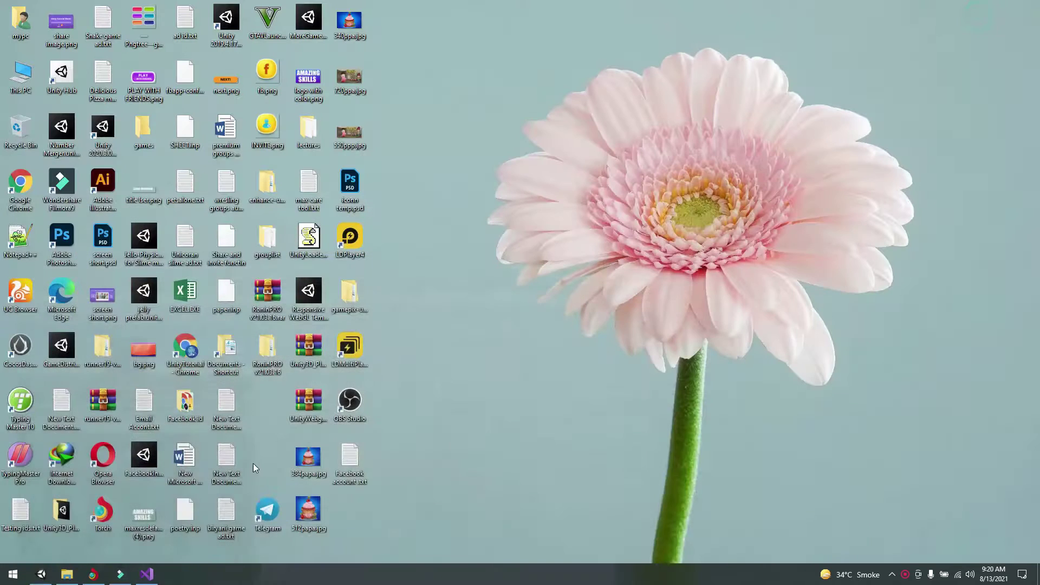
{"action": "left_click", "coordinate": [93, 574]}
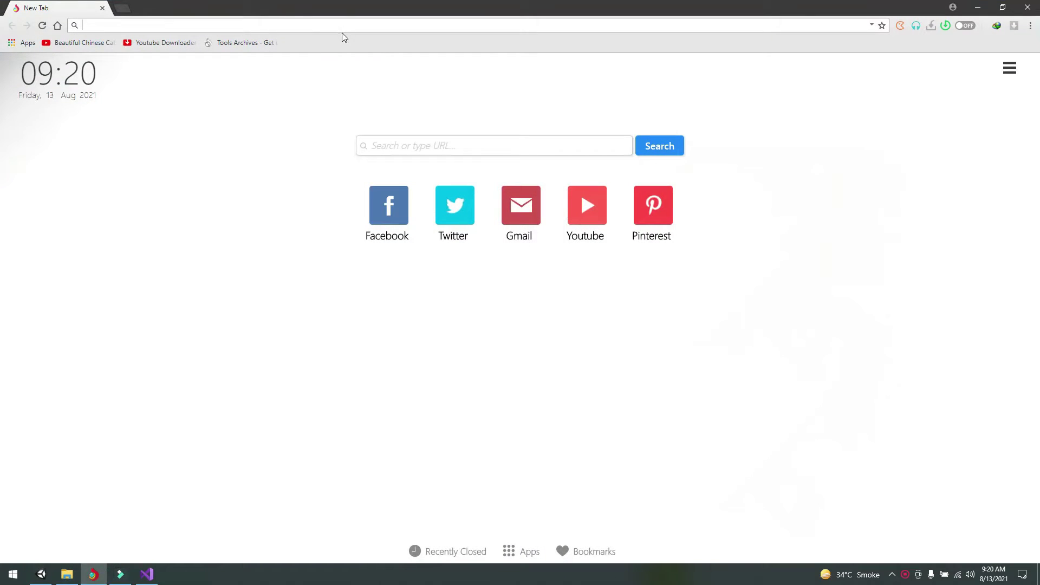
{"action": "type", "text": "gle.com"}
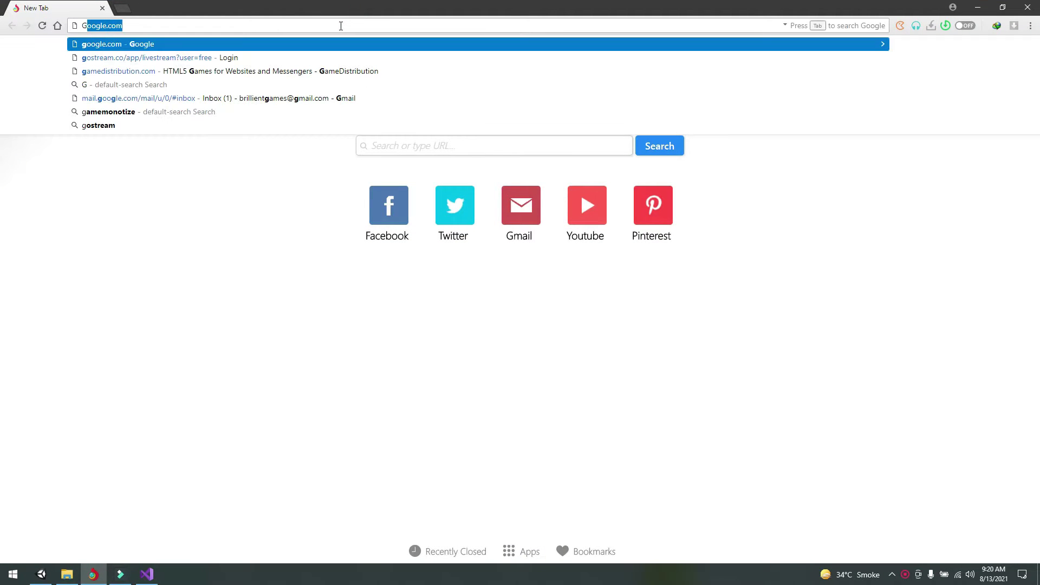
{"action": "key", "text": "Return"}
{"action": "type", "text": "GAMEMO"}
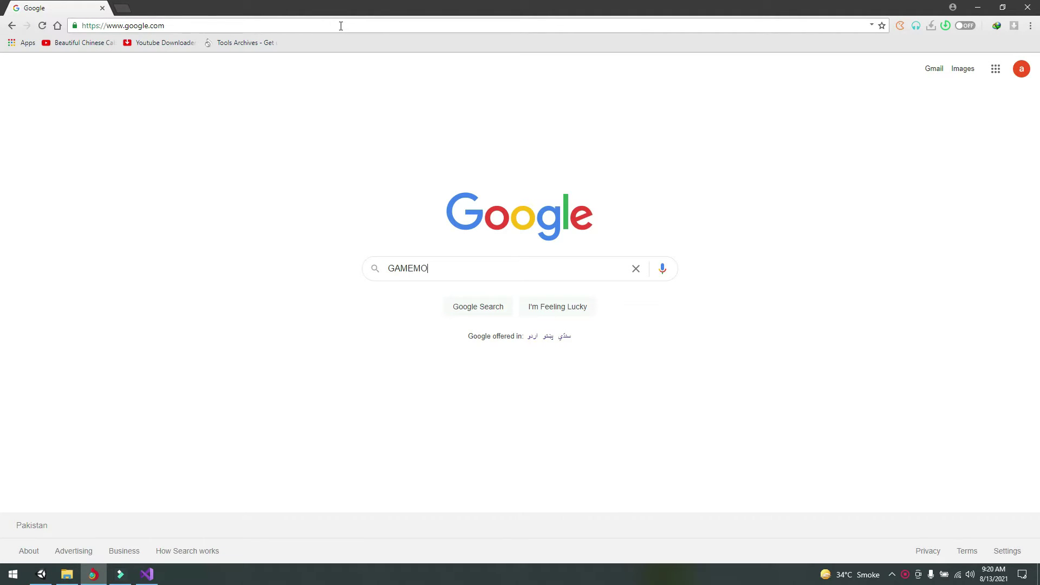
{"action": "type", "text": "N"}
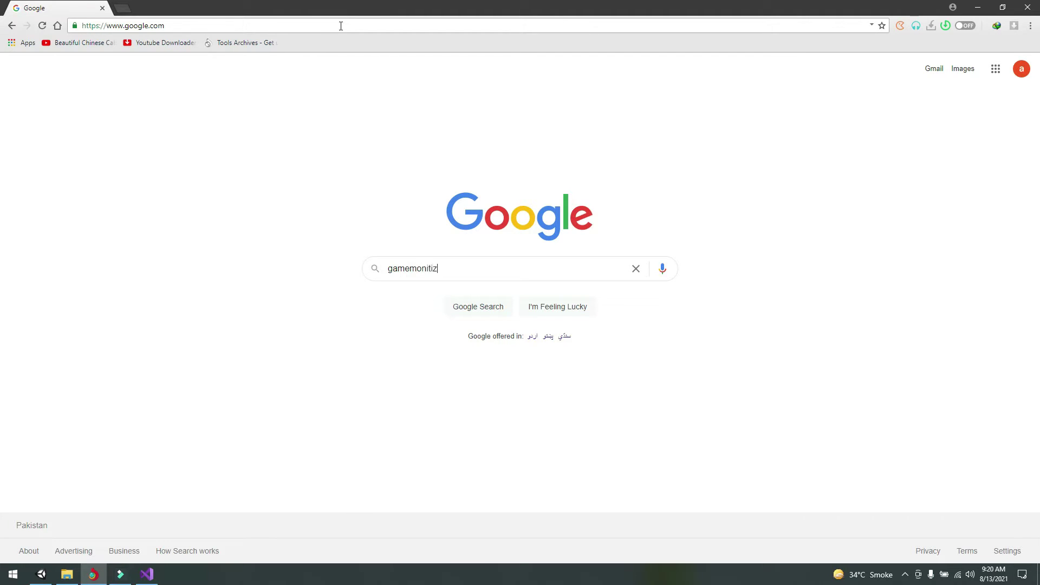
{"action": "key", "text": "Return"}
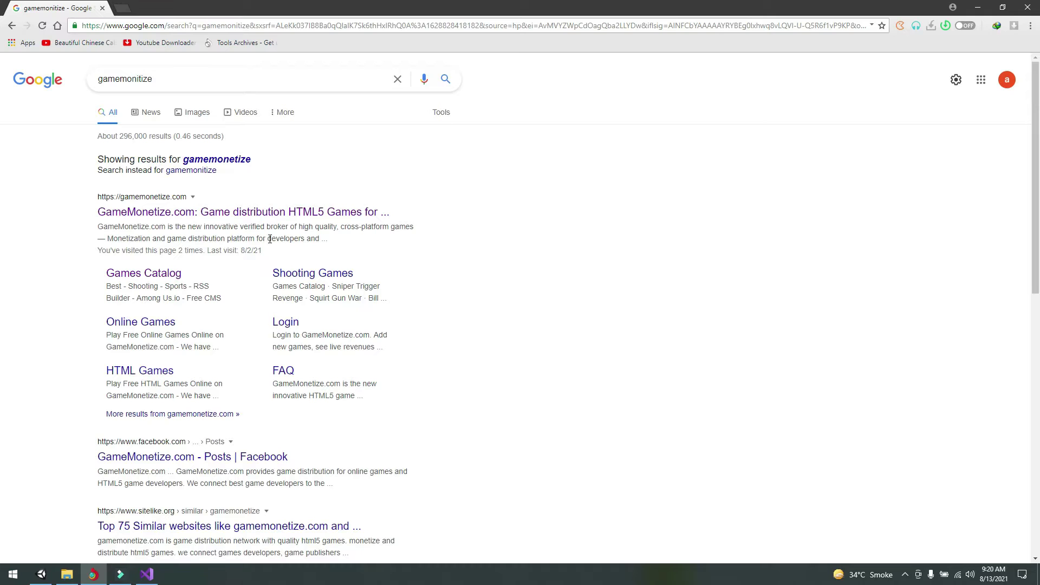
Open the GameMonetize.com homepage from the Google results
{"action": "left_click", "coordinate": [165, 213]}
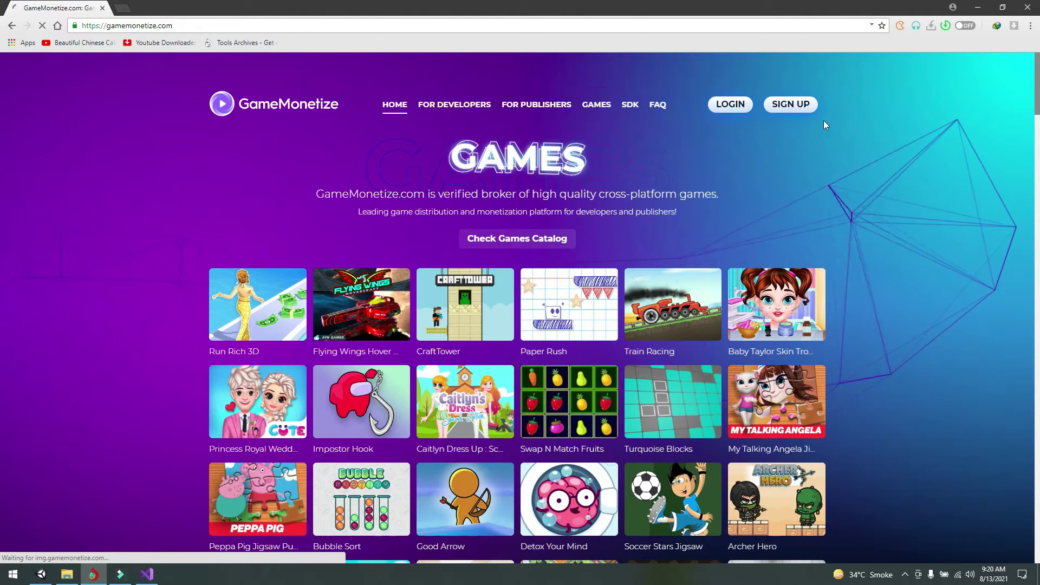
{"action": "scroll", "coordinate": [597, 205], "scroll_direction": "down", "scroll_amount": 2}
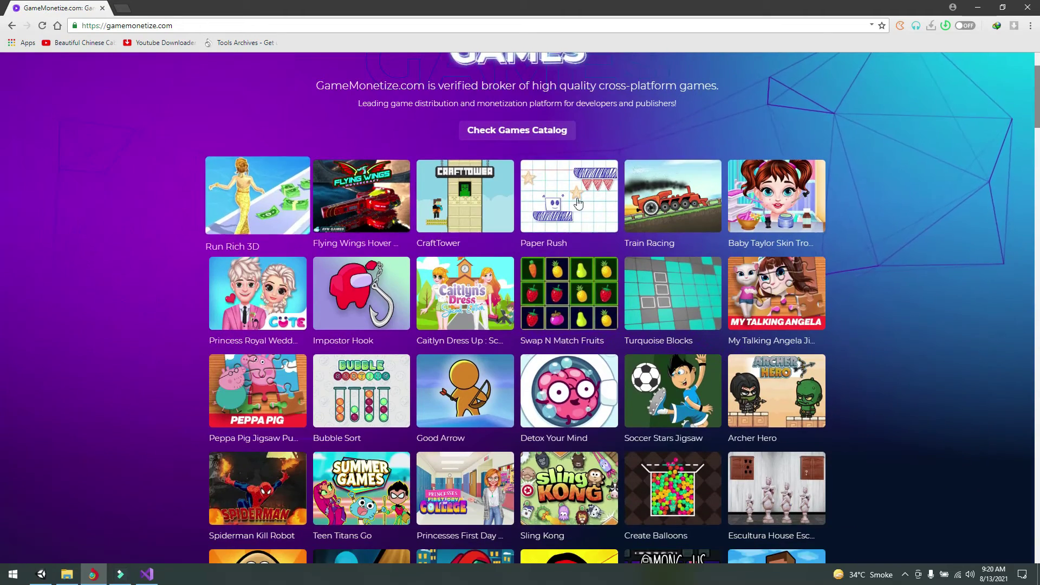
{"action": "scroll", "coordinate": [838, 233], "scroll_direction": "down", "scroll_amount": 2}
{"action": "scroll", "coordinate": [898, 246], "scroll_direction": "up", "scroll_amount": 2}
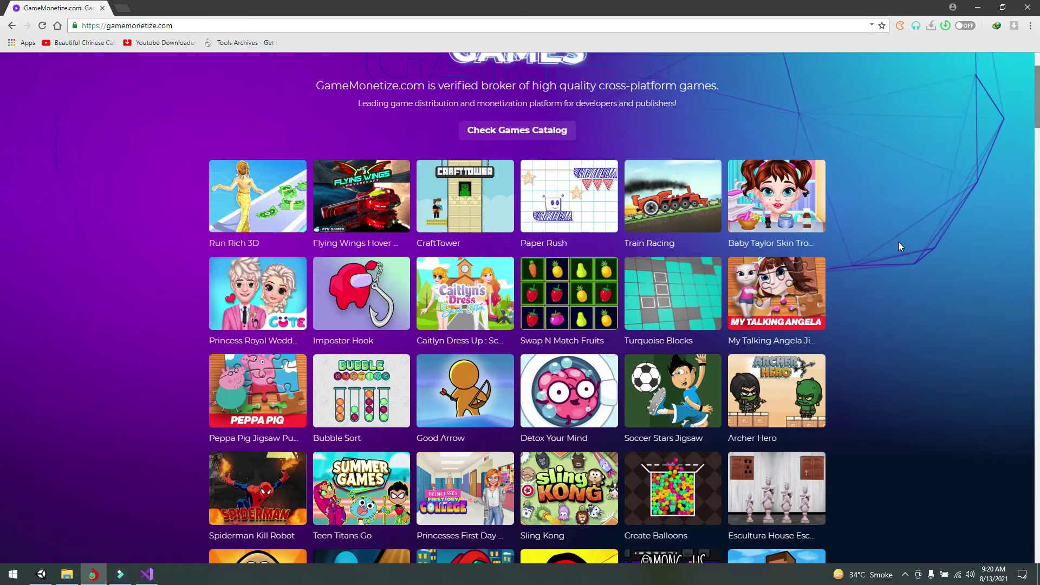
{"action": "scroll", "coordinate": [898, 241], "scroll_direction": "up", "scroll_amount": 2}
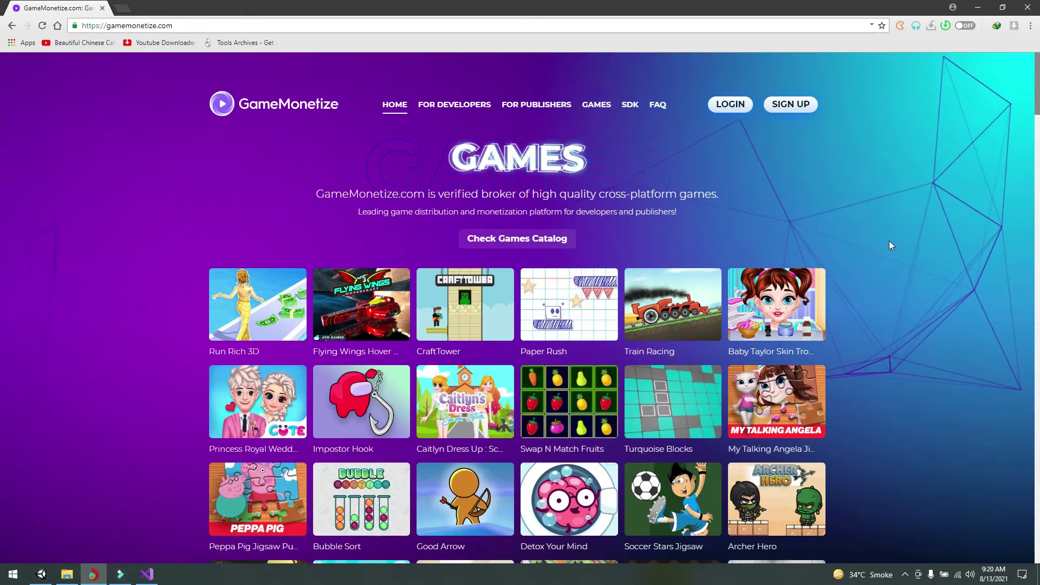
Fill the Sign Up form with first name, last name, company, saved email and password
{"action": "left_click", "coordinate": [786, 111]}
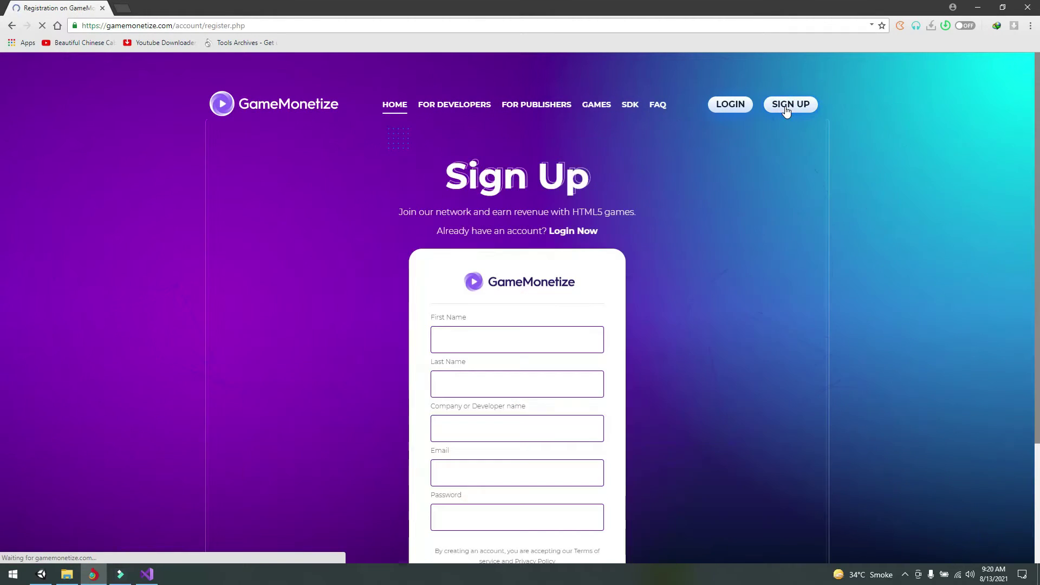
{"action": "left_click", "coordinate": [505, 339]}
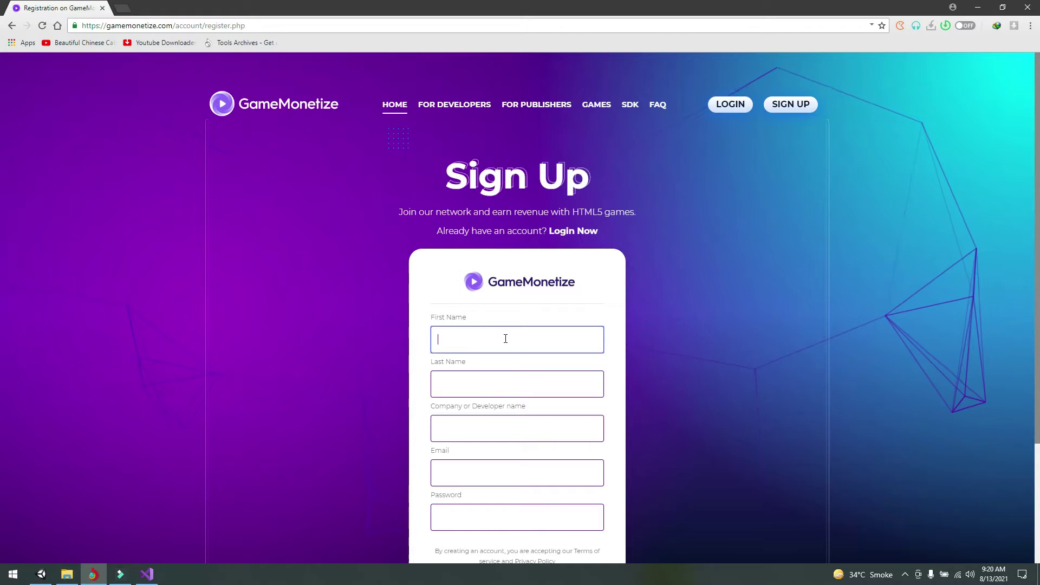
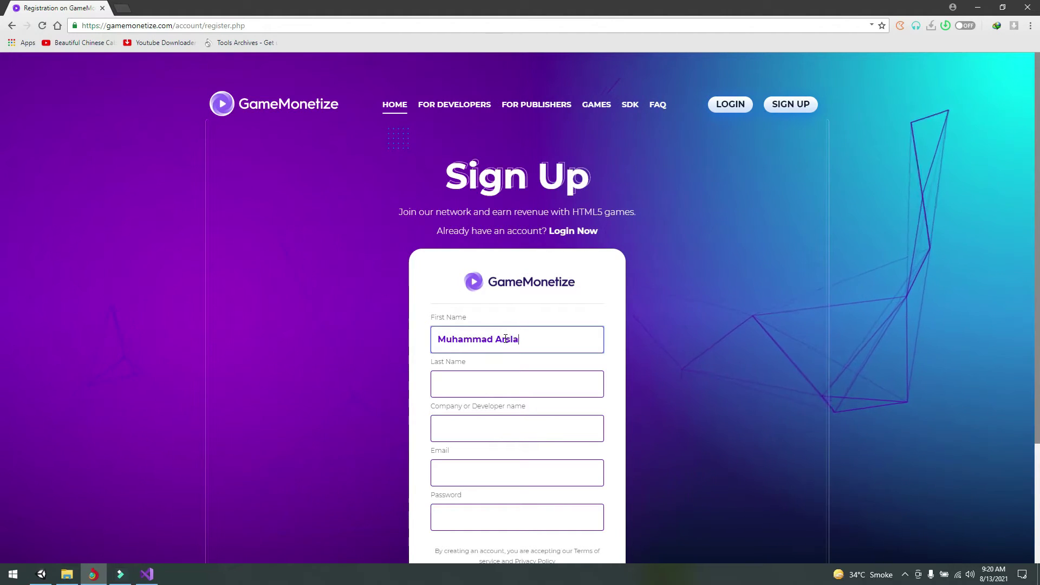
{"action": "left_click", "coordinate": [510, 373]}
{"action": "left_click", "coordinate": [509, 425]}
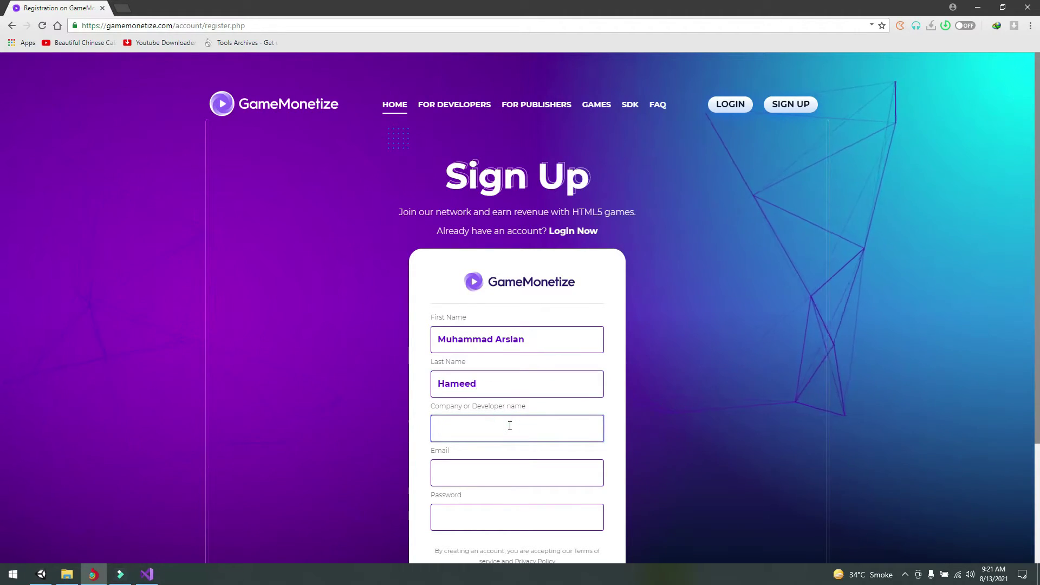
{"action": "type", "text": "gamefun"}
{"action": "left_click", "coordinate": [506, 472]}
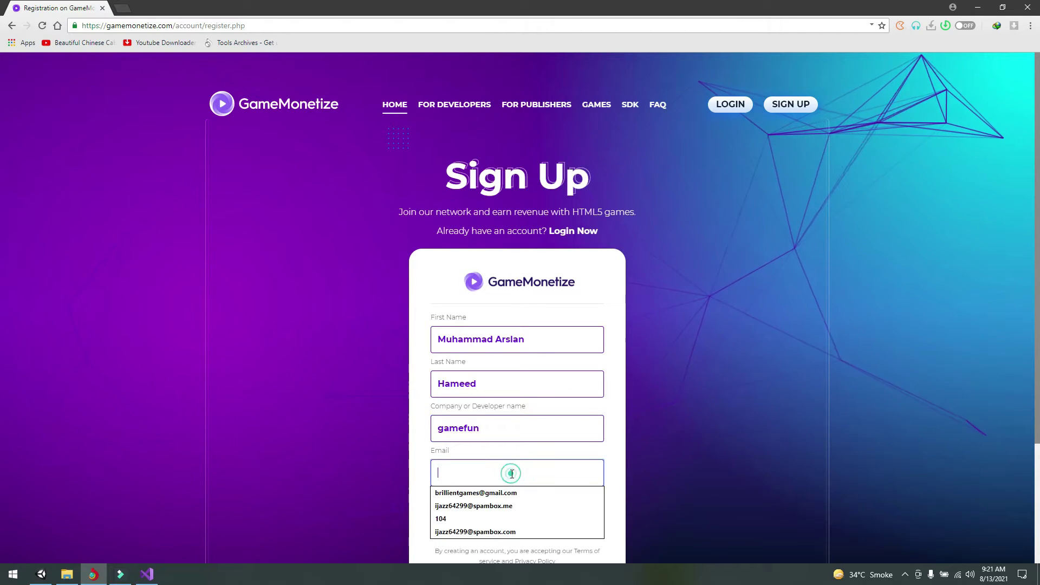
{"action": "left_click", "coordinate": [496, 492]}
{"action": "scroll", "coordinate": [616, 406], "scroll_direction": "down", "scroll_amount": 2}
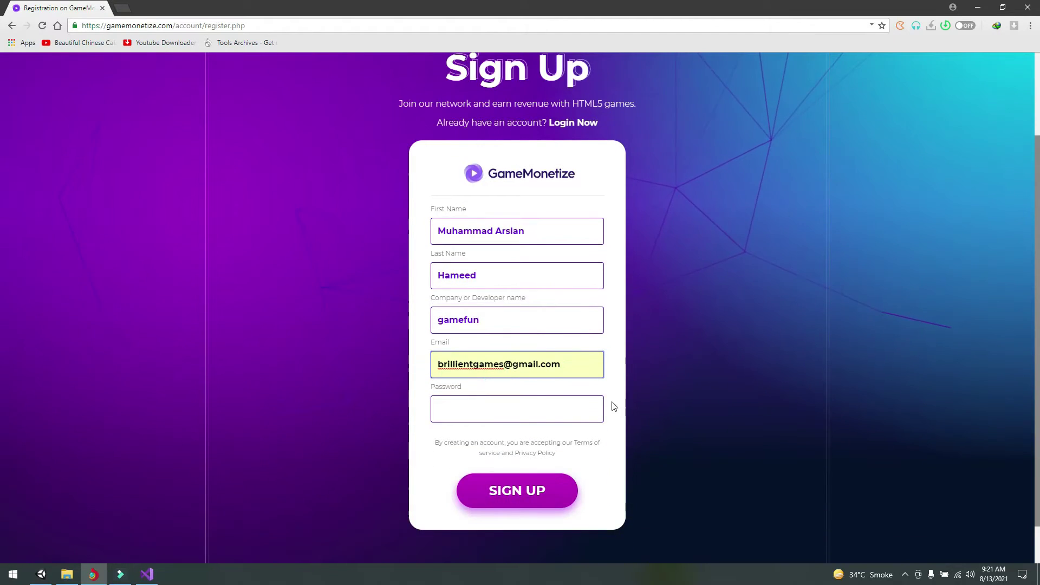
{"action": "left_click", "coordinate": [516, 413]}
{"action": "type", "text": "••"}
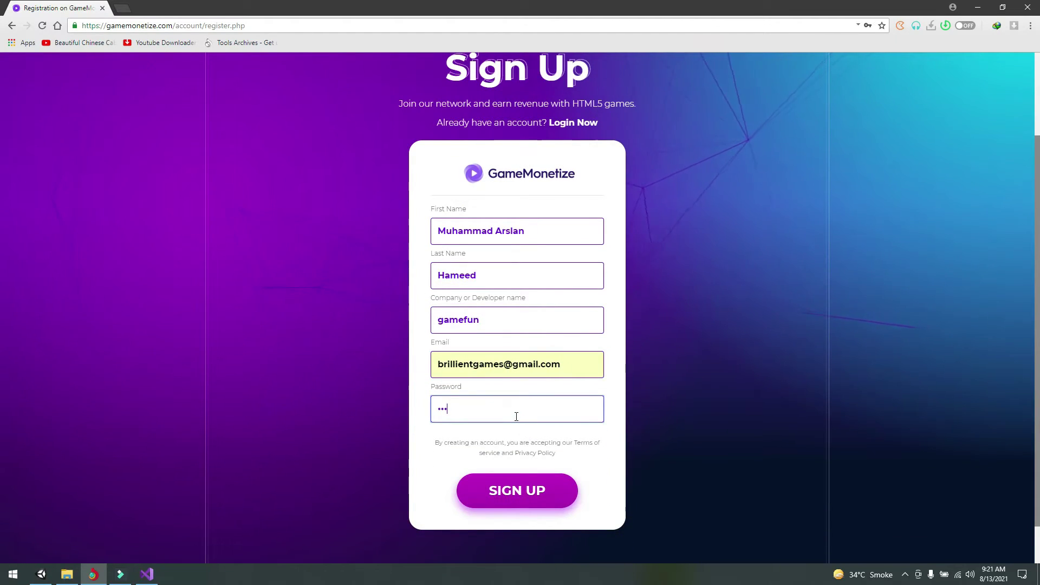
{"action": "type", "text": "•••"}
Submit the registration and let Chrome save the new login
{"action": "left_click", "coordinate": [528, 493]}
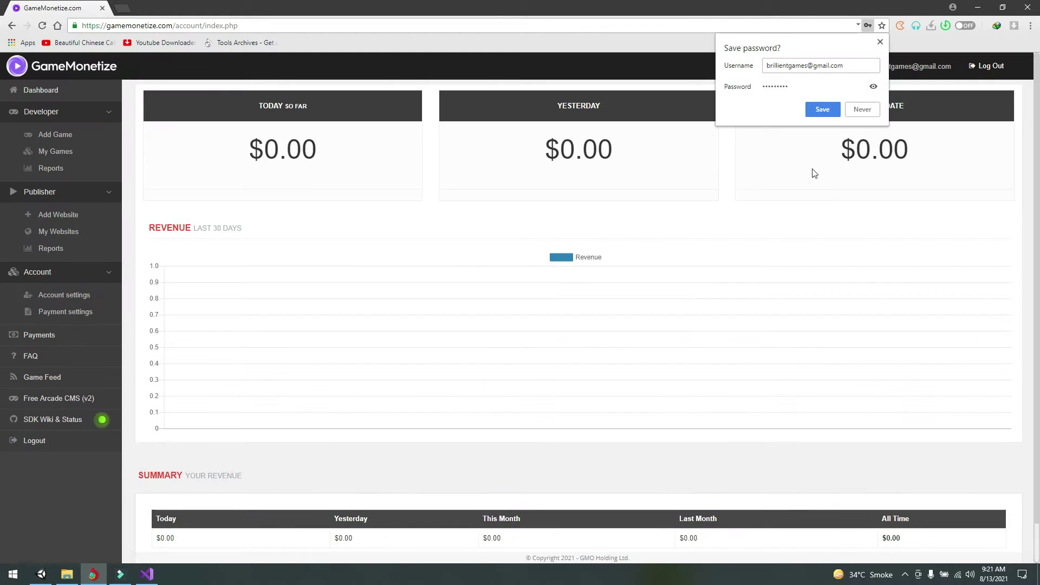
{"action": "left_click", "coordinate": [823, 110]}
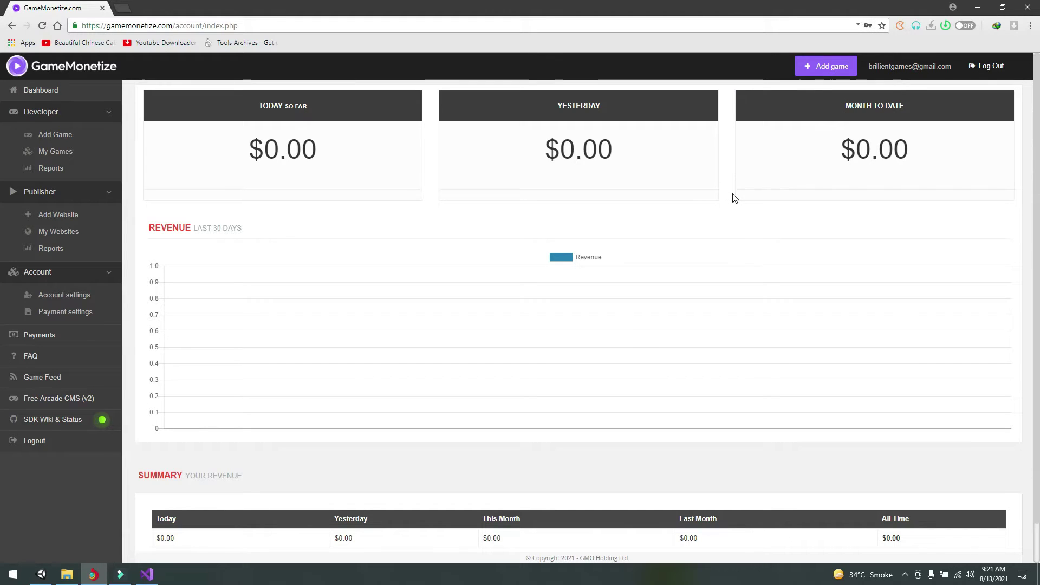
{"action": "scroll", "coordinate": [713, 198], "scroll_direction": "down", "scroll_amount": 1}
{"action": "scroll", "coordinate": [713, 198], "scroll_direction": "up", "scroll_amount": 1}
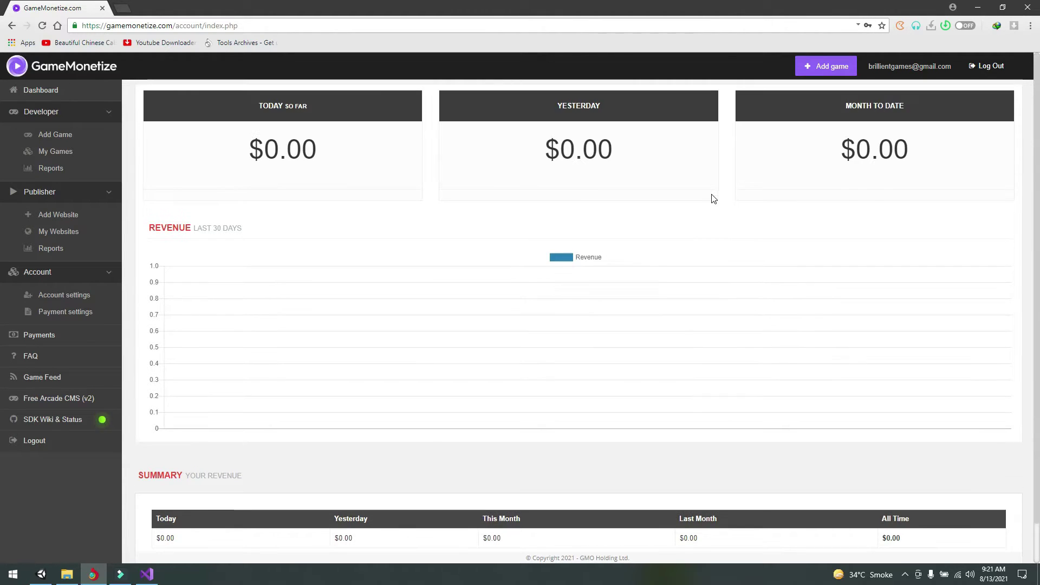
{"action": "left_click", "coordinate": [823, 72]}
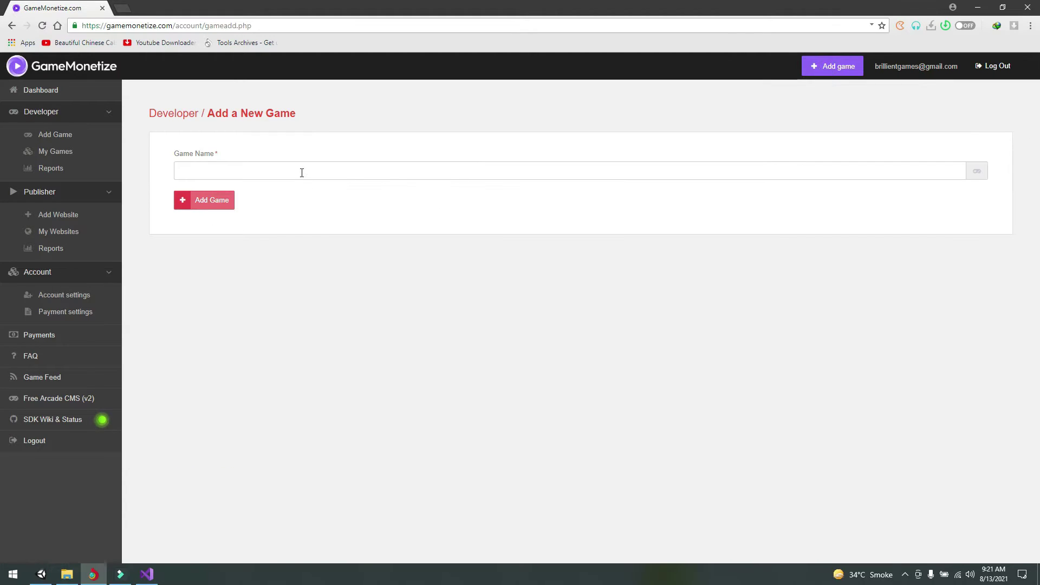
Add the game as 'Snake vs Block 3d Fun' after the first name proved taken
{"action": "left_click", "coordinate": [301, 172]}
{"action": "type", "text": "Snake vs Block"}
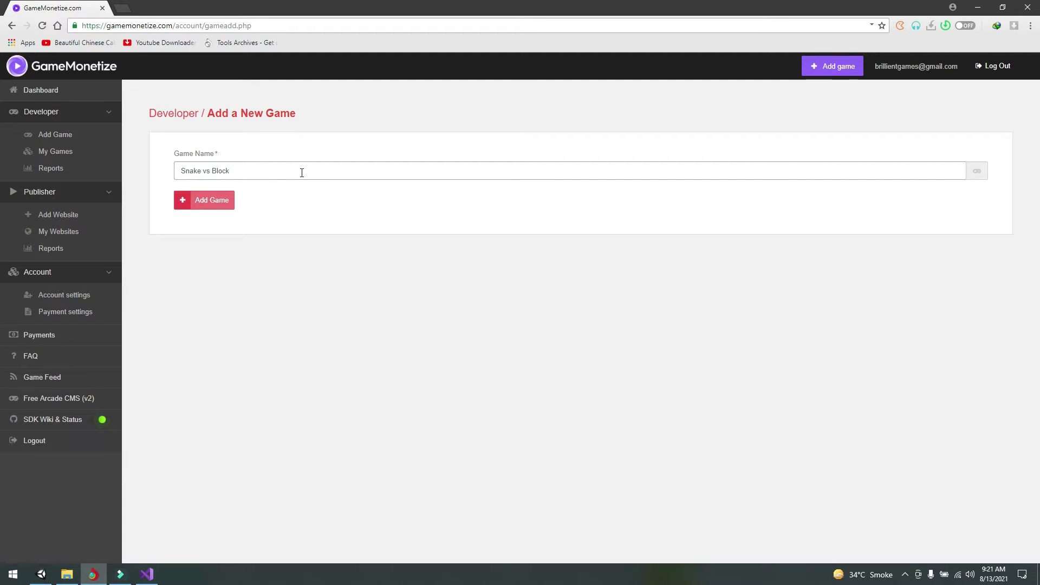
{"action": "left_click", "coordinate": [217, 200]}
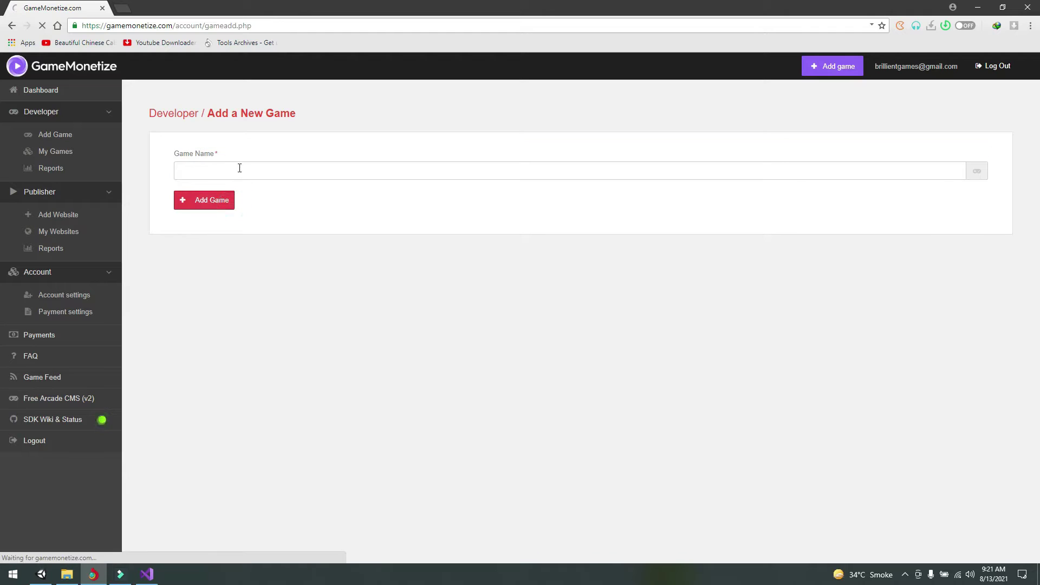
{"action": "left_click", "coordinate": [239, 171]}
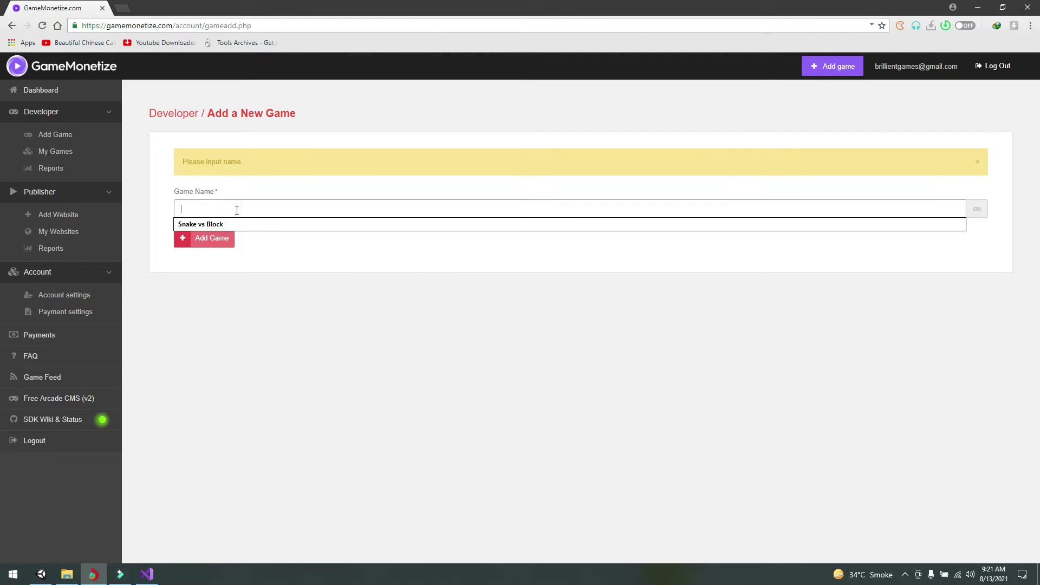
{"action": "left_click", "coordinate": [230, 227]}
{"action": "type", "text": "Snake vs Block 3d Fun"}
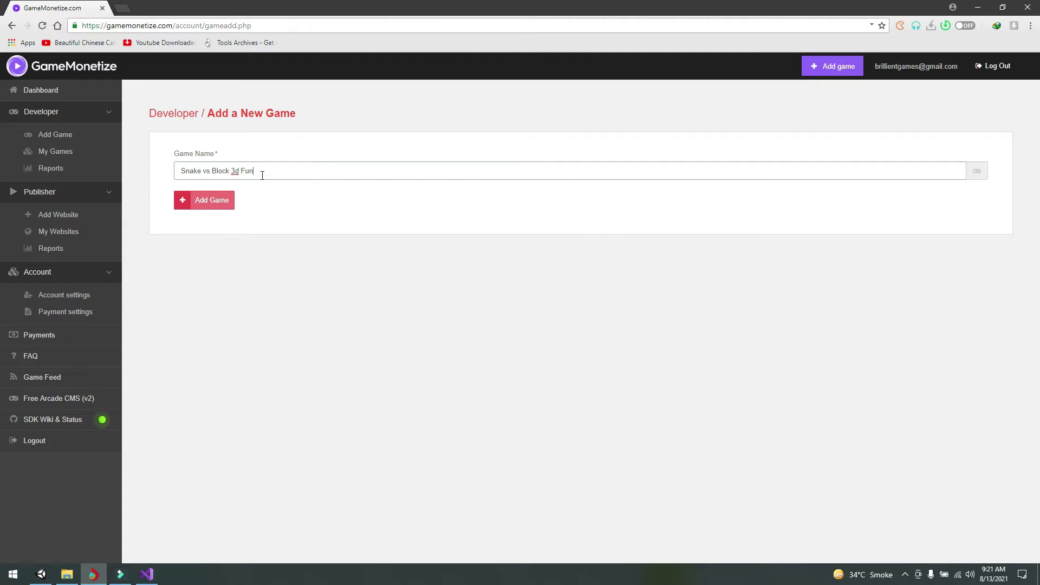
{"action": "left_click", "coordinate": [196, 201]}
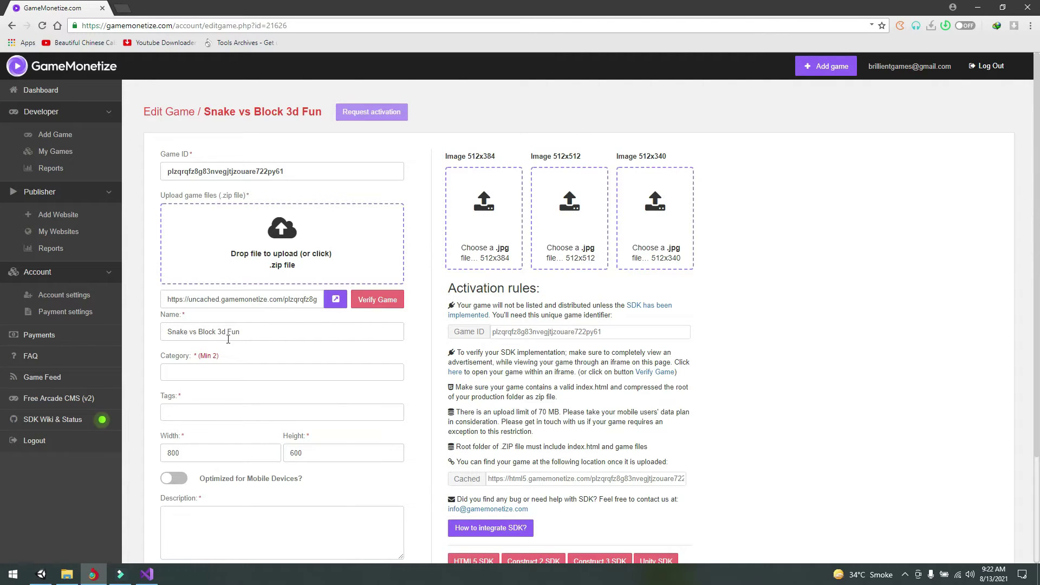
{"action": "scroll", "coordinate": [228, 340], "scroll_direction": "down", "scroll_amount": 2}
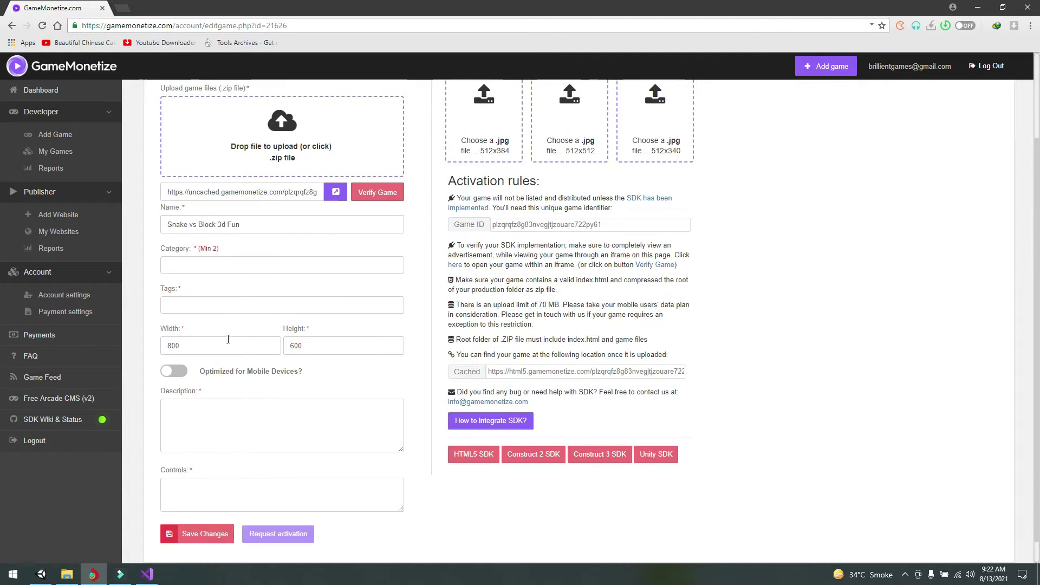
Browse the Edit Game Category and Tags dropdowns without choosing anything
{"action": "left_click", "coordinate": [184, 261]}
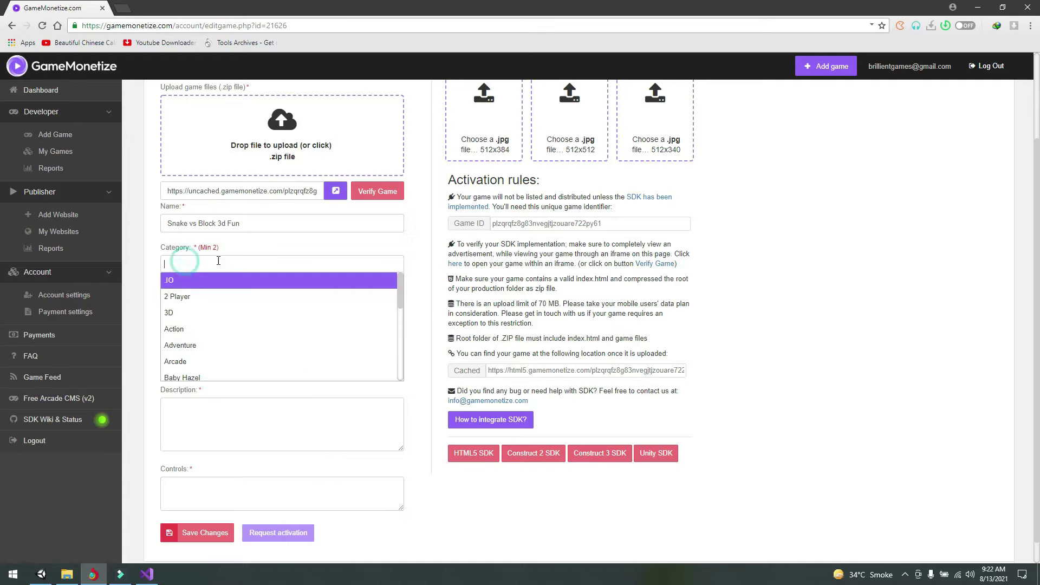
{"action": "left_click", "coordinate": [842, 264]}
{"action": "left_click", "coordinate": [224, 299]}
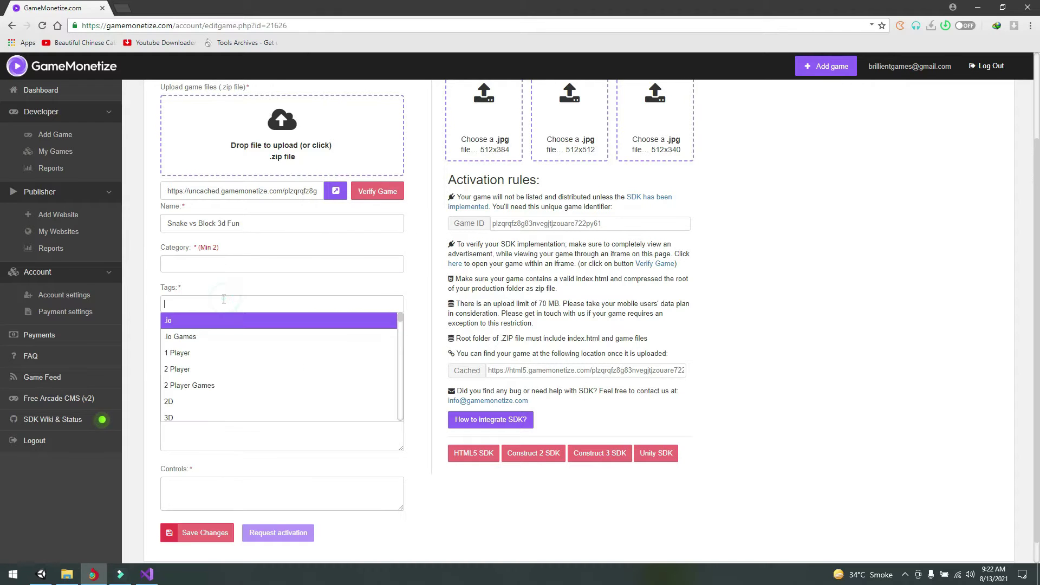
{"action": "left_click", "coordinate": [777, 284]}
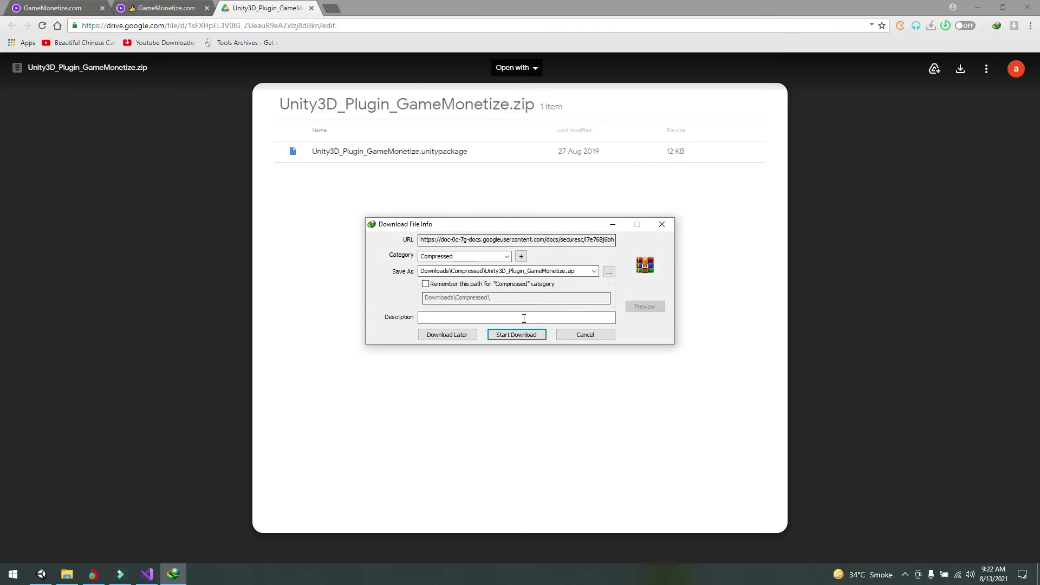
Download Unity3D_Plugin_GameMonetize.zip, open its downloads folder, and close the Drive tab
{"action": "left_click", "coordinate": [520, 330]}
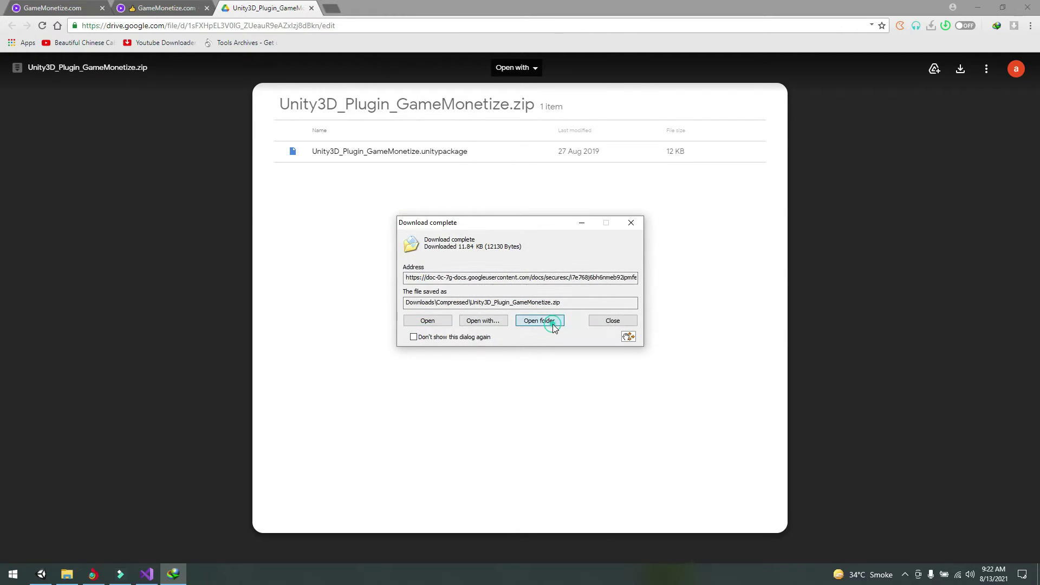
{"action": "left_click", "coordinate": [541, 321]}
{"action": "left_click", "coordinate": [311, 8]}
{"action": "mouse_move", "coordinate": [66, 574]}
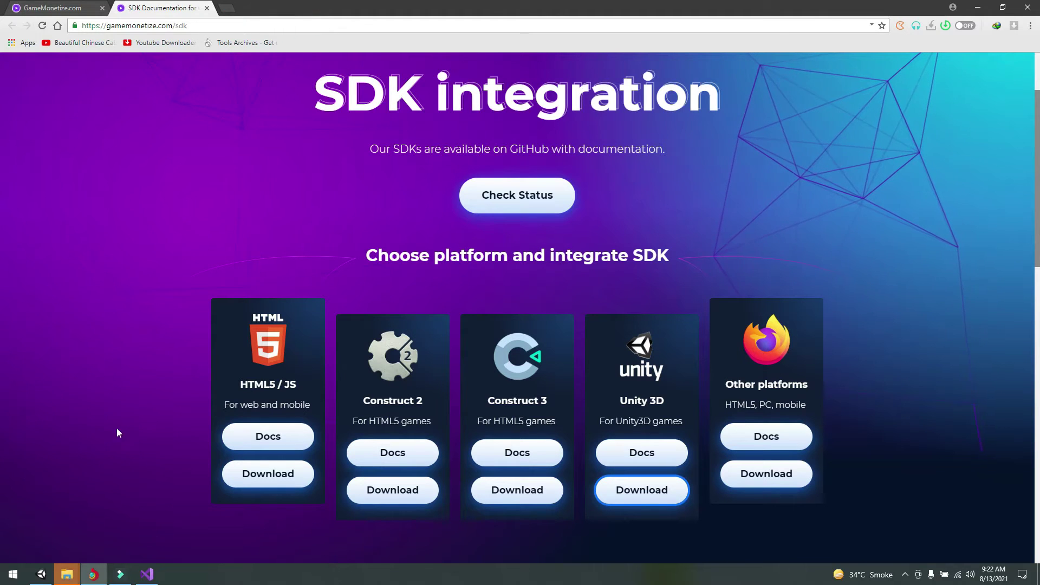
Extract Unity3D_Plugin_GameMonetize.zip into its own folder and open that folder
{"action": "left_click", "coordinate": [153, 509]}
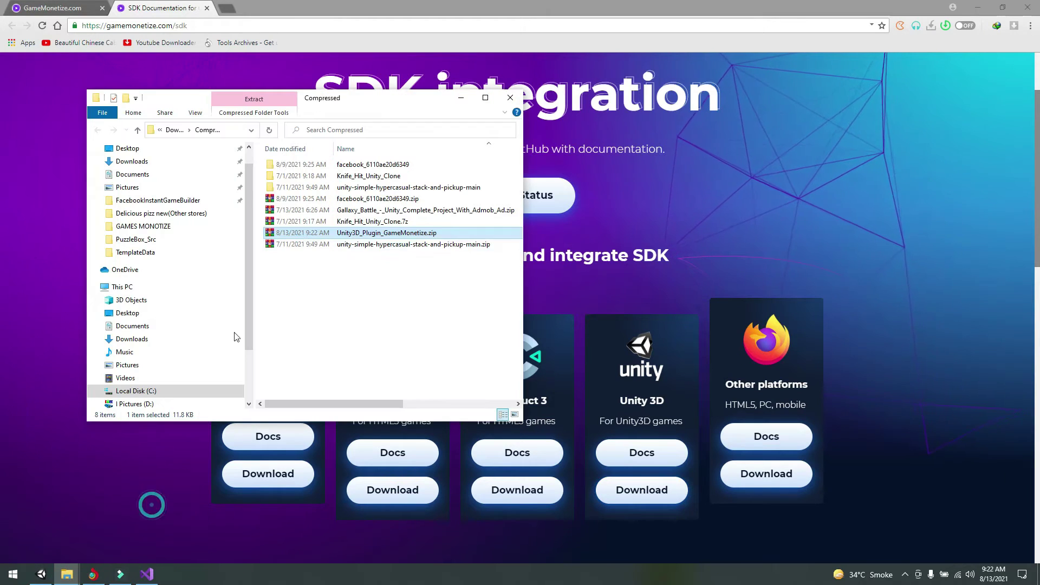
{"action": "right_click", "coordinate": [315, 233]}
{"action": "left_click", "coordinate": [374, 299]}
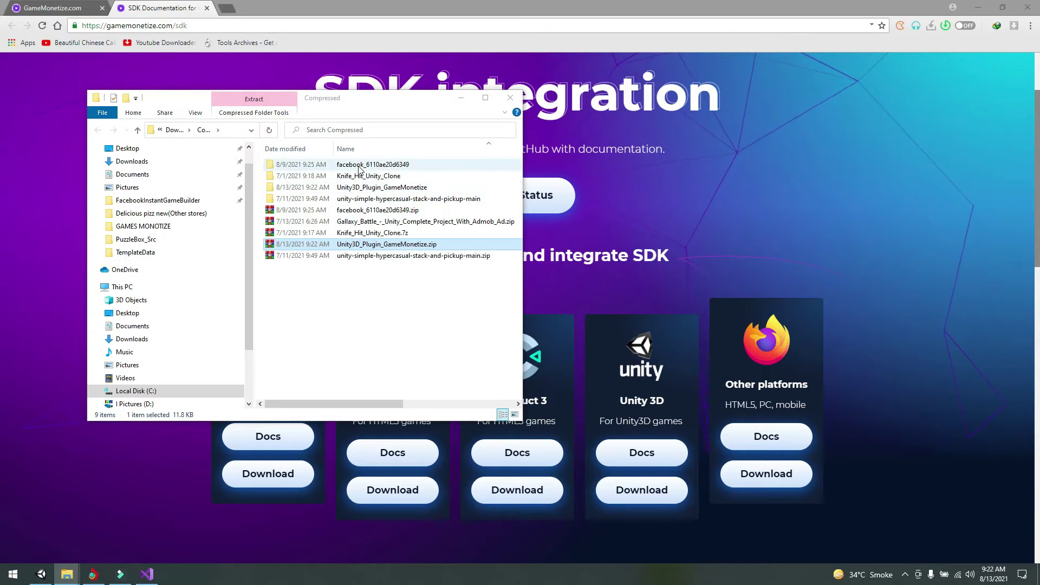
{"action": "double_click", "coordinate": [365, 187]}
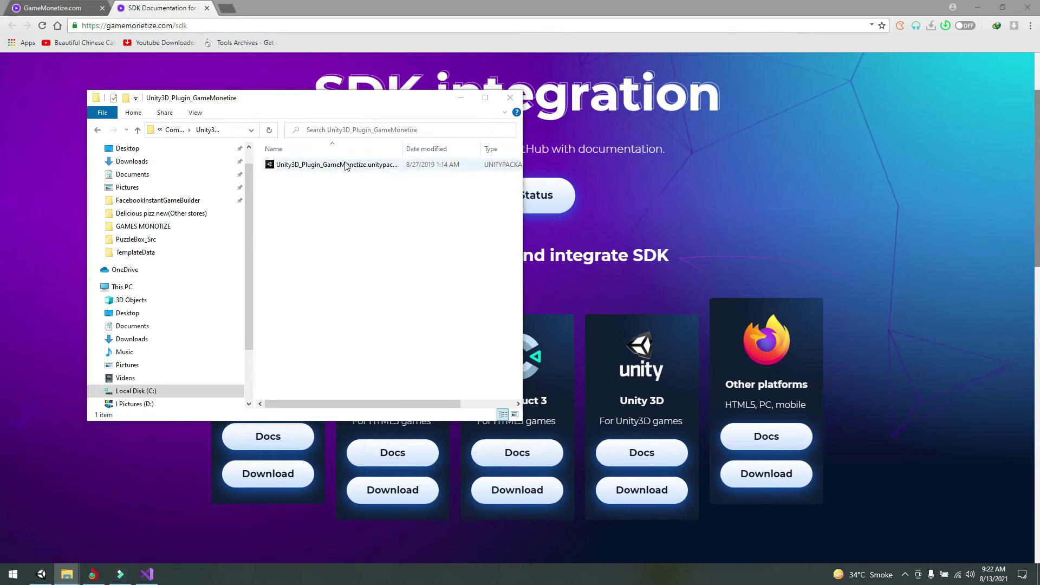
Close the SDK page and bring Unity and the extracted plugin folder forward
{"action": "left_click", "coordinate": [207, 10]}
{"action": "left_click", "coordinate": [93, 574]}
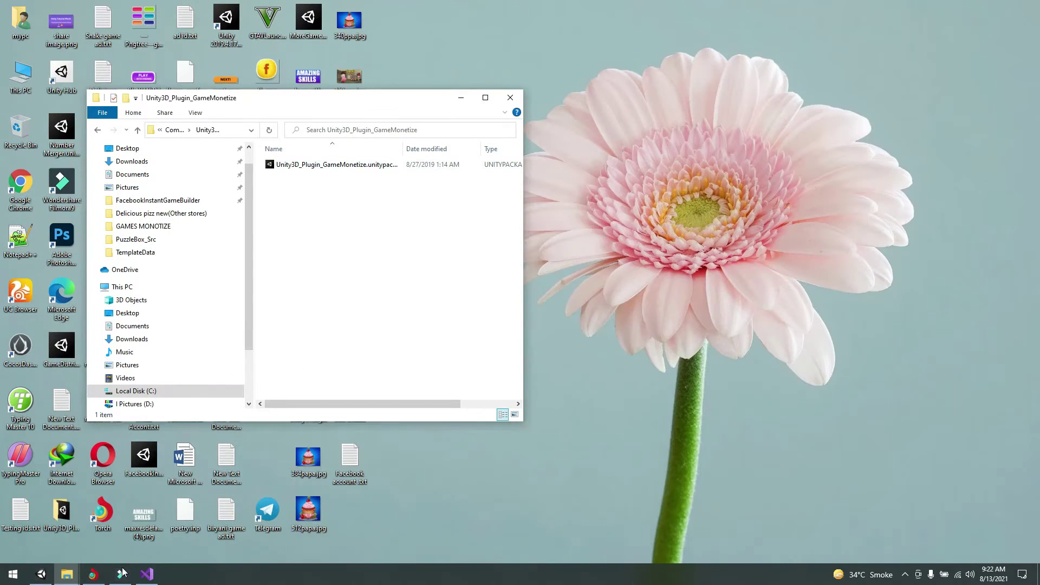
{"action": "left_click", "coordinate": [41, 574]}
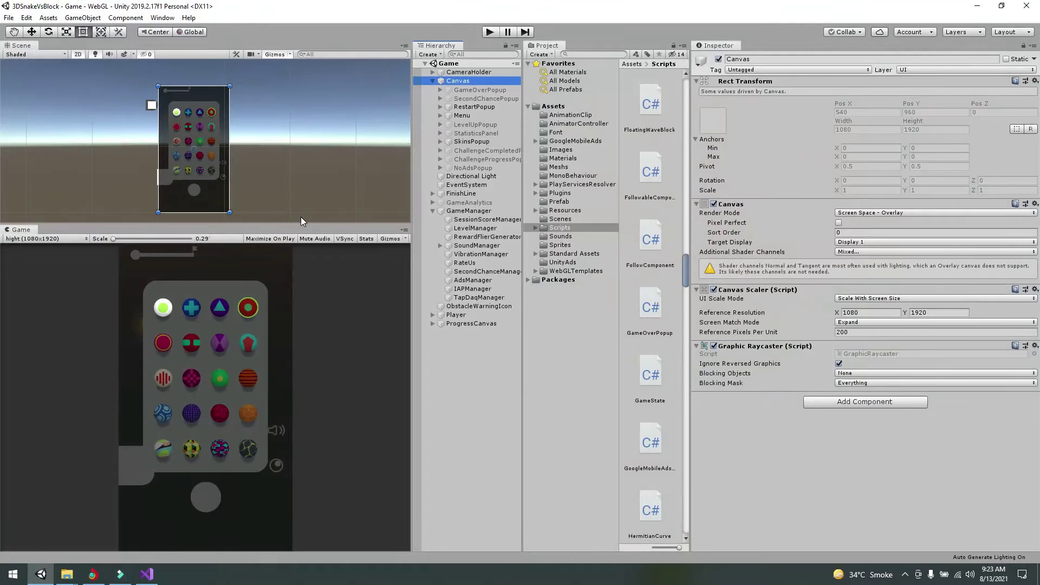
{"action": "left_click", "coordinate": [69, 573]}
{"action": "left_click", "coordinate": [159, 532]}
Drag the plugin .unitypackage into Assets and import it without the Demo files
{"action": "left_click", "coordinate": [331, 165]}
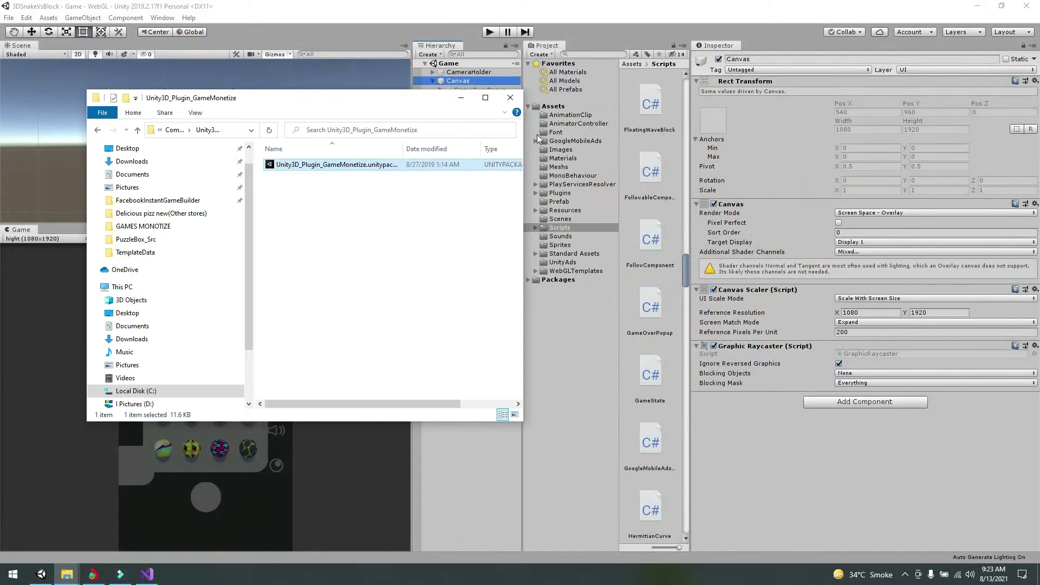
{"action": "left_click_drag", "start_coordinate": [544, 135], "coordinate": [555, 108]}
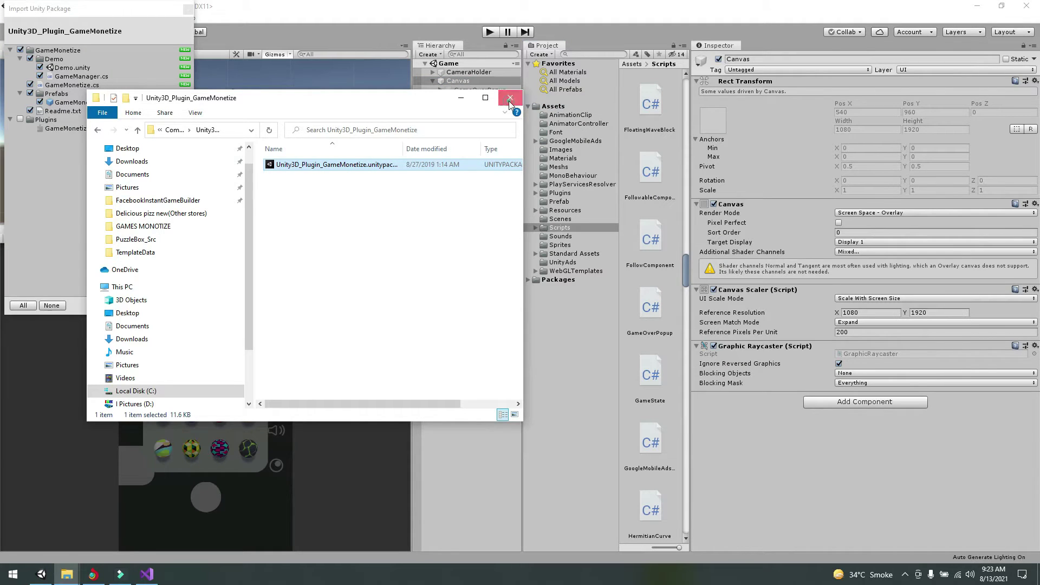
{"action": "left_click", "coordinate": [29, 60]}
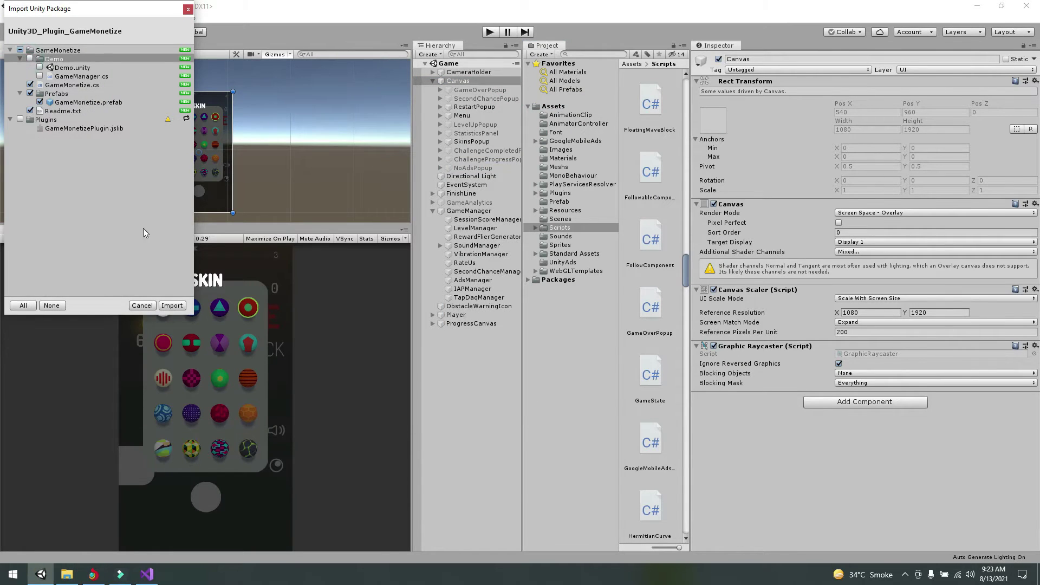
{"action": "left_click", "coordinate": [172, 307]}
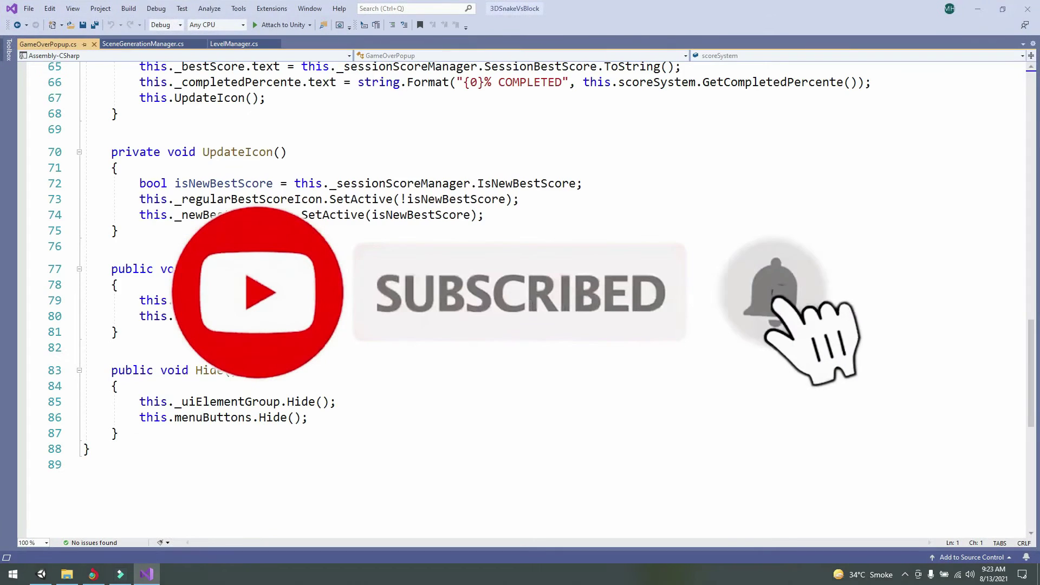
{"action": "scroll", "coordinate": [675, 191], "scroll_direction": "up", "scroll_amount": 2}
{"action": "scroll", "coordinate": [675, 190], "scroll_direction": "down", "scroll_amount": 1}
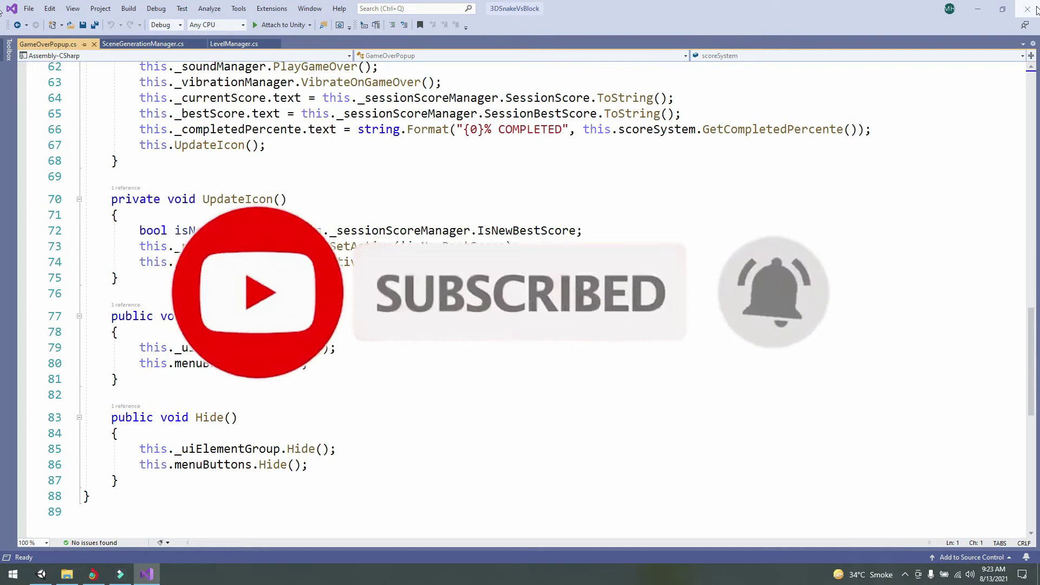
Open Assets/GameMonetize/Prefabs/GameMonetize and select its YOUR_GAME_ID_HERE GAME_ID field
{"action": "left_click", "coordinate": [977, 8]}
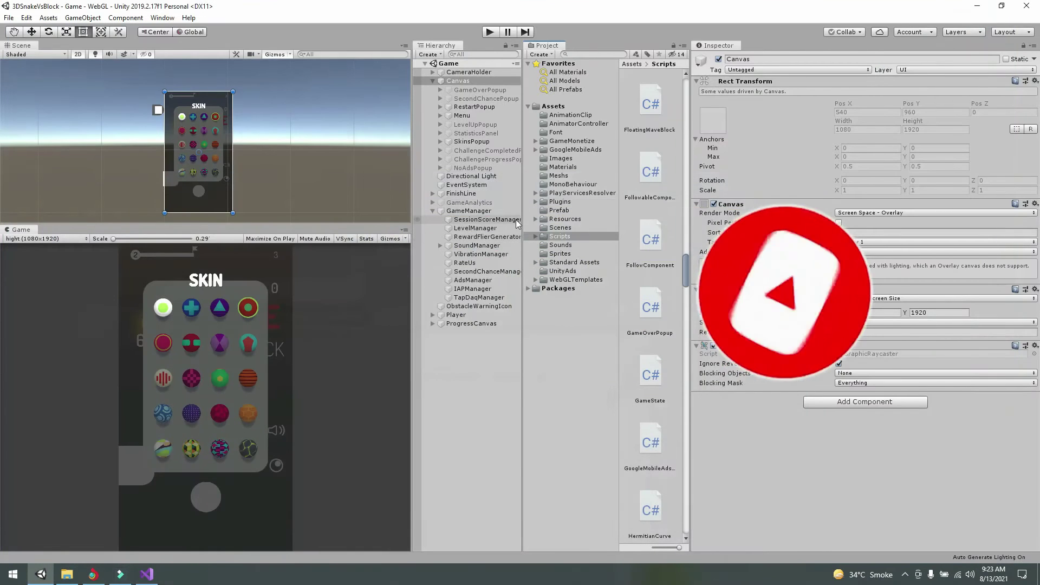
{"action": "left_click", "coordinate": [571, 140]}
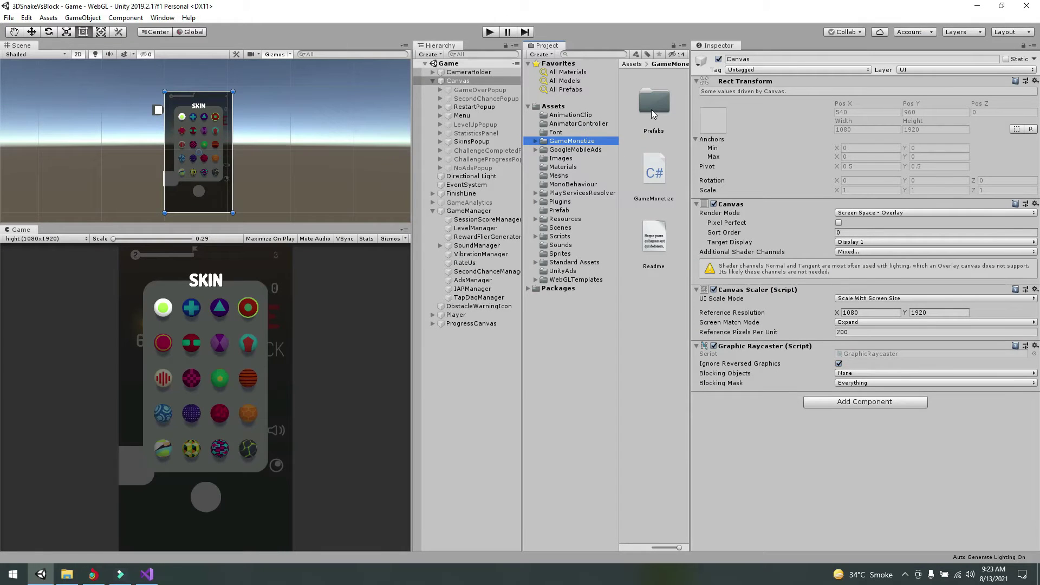
{"action": "double_click", "coordinate": [651, 109]}
{"action": "double_click", "coordinate": [652, 109]}
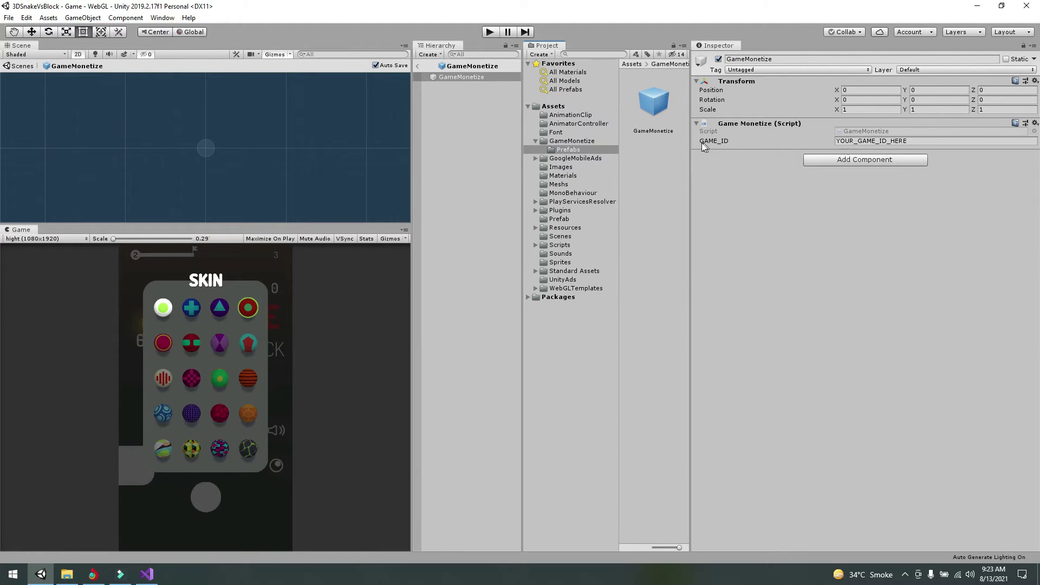
{"action": "left_click", "coordinate": [913, 142]}
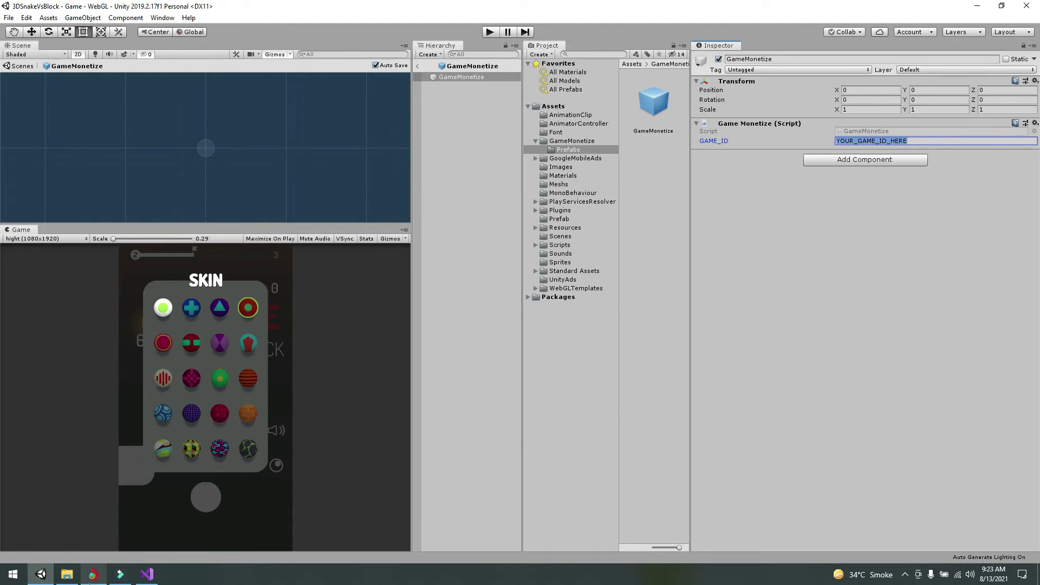
Copy the Game ID from GameMonetize's Activation rules, then switch back to Unity
{"action": "left_click", "coordinate": [93, 575]}
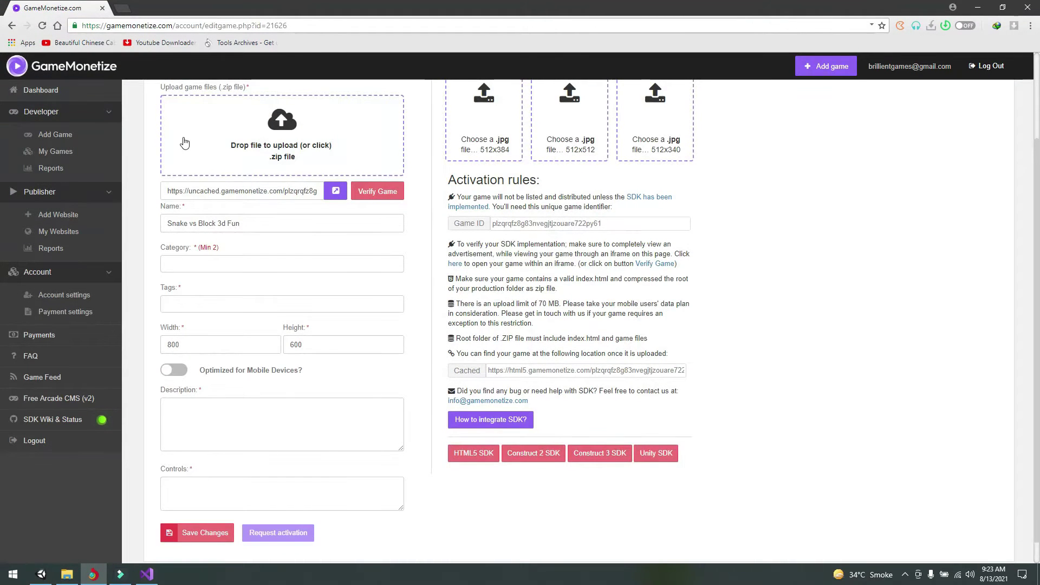
{"action": "scroll", "coordinate": [182, 140], "scroll_direction": "up", "scroll_amount": 2}
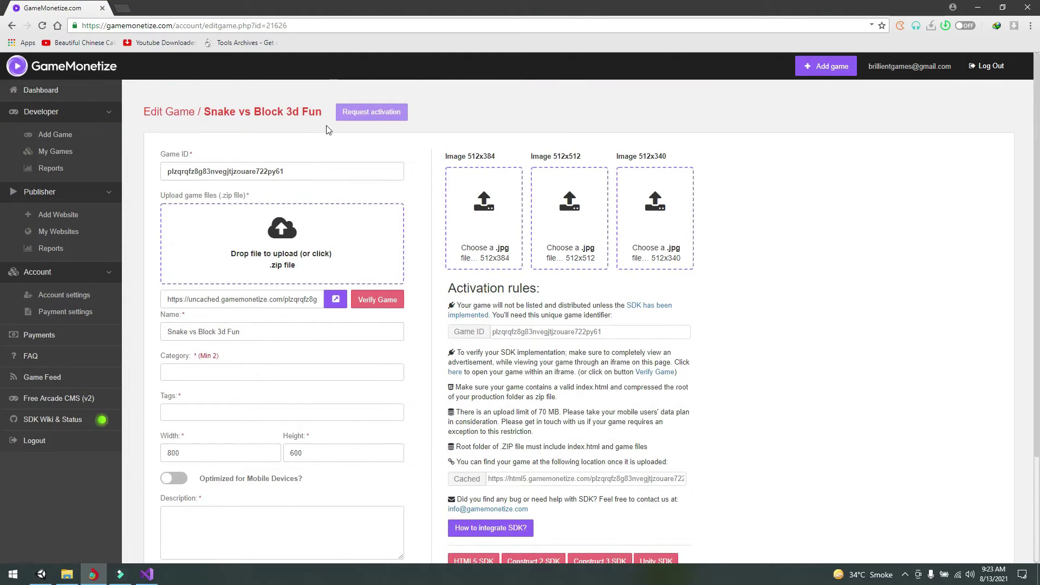
{"action": "scroll", "coordinate": [749, 193], "scroll_direction": "down", "scroll_amount": 2}
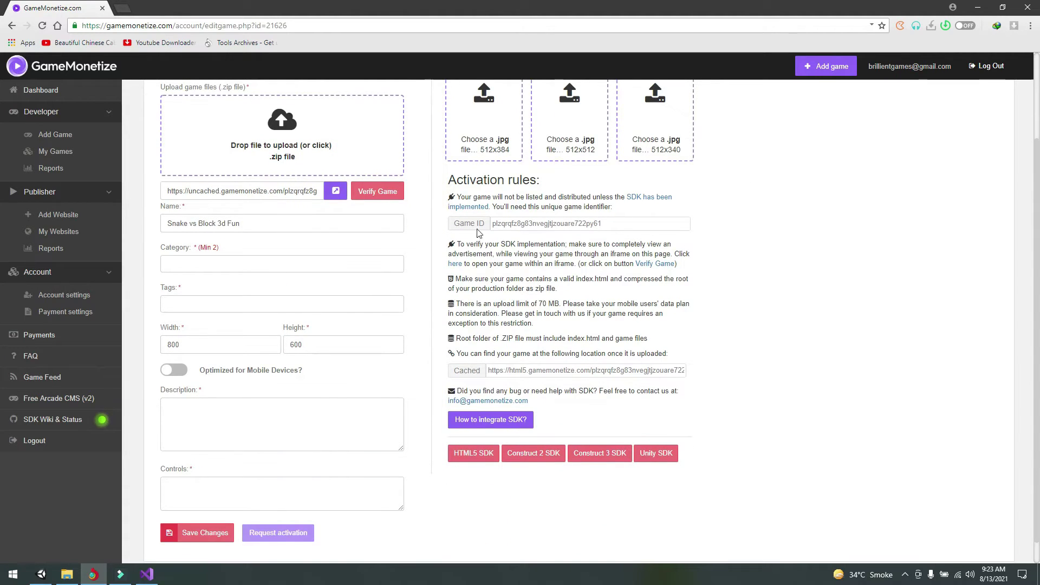
{"action": "left_click_drag", "start_coordinate": [605, 223], "coordinate": [491, 224]}
{"action": "right_click", "coordinate": [521, 224]}
{"action": "left_click", "coordinate": [538, 235]}
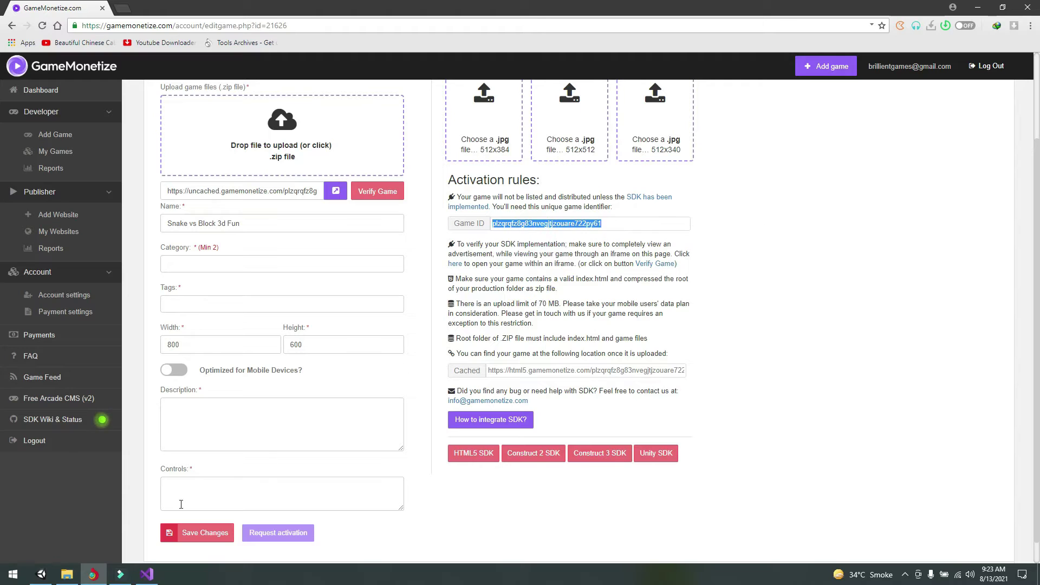
{"action": "left_click", "coordinate": [41, 574]}
Replace the prefab's YOUR_GAME_ID_HERE GAME_ID with the copied Game ID and save
{"action": "left_click", "coordinate": [909, 141]}
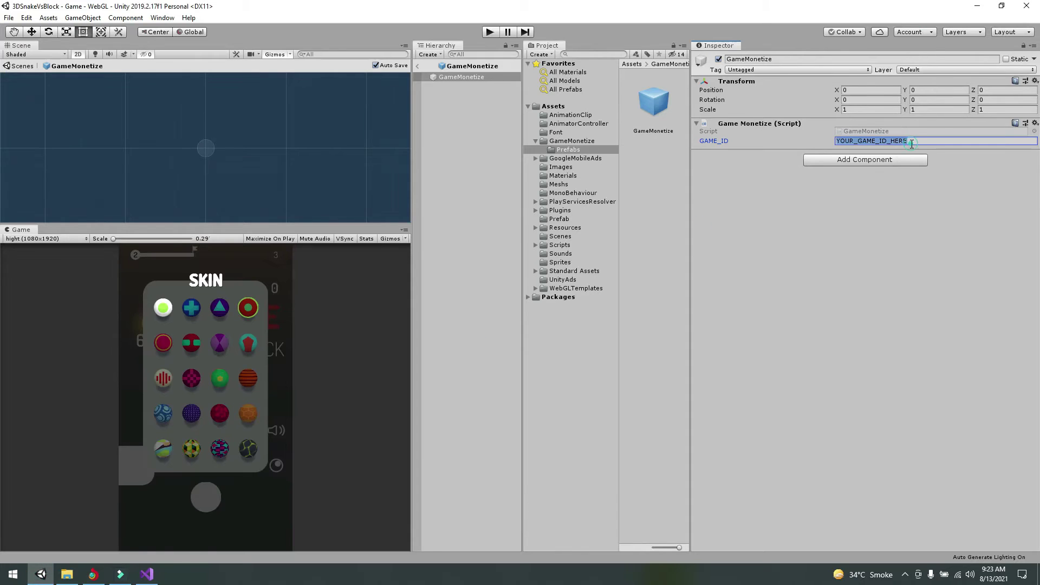
{"action": "key", "text": "BackSpace"}
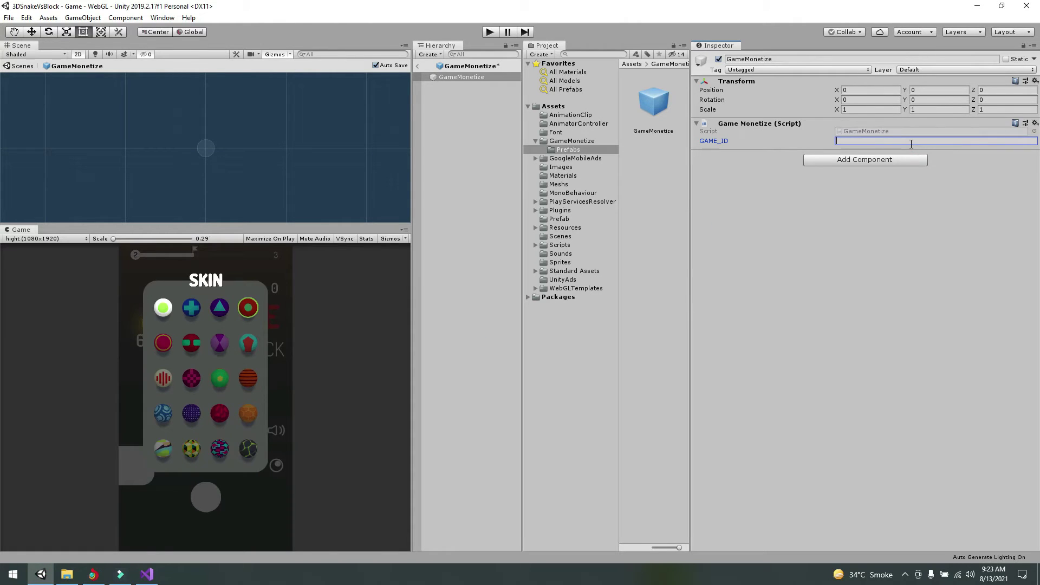
{"action": "key", "text": "ctrl+v"}
{"action": "key", "text": "ctrl+s"}
Add the GameMonetize prefab to the Game scene after ProgressCanvas and open GameMonetize.cs
{"action": "left_click", "coordinate": [416, 65]}
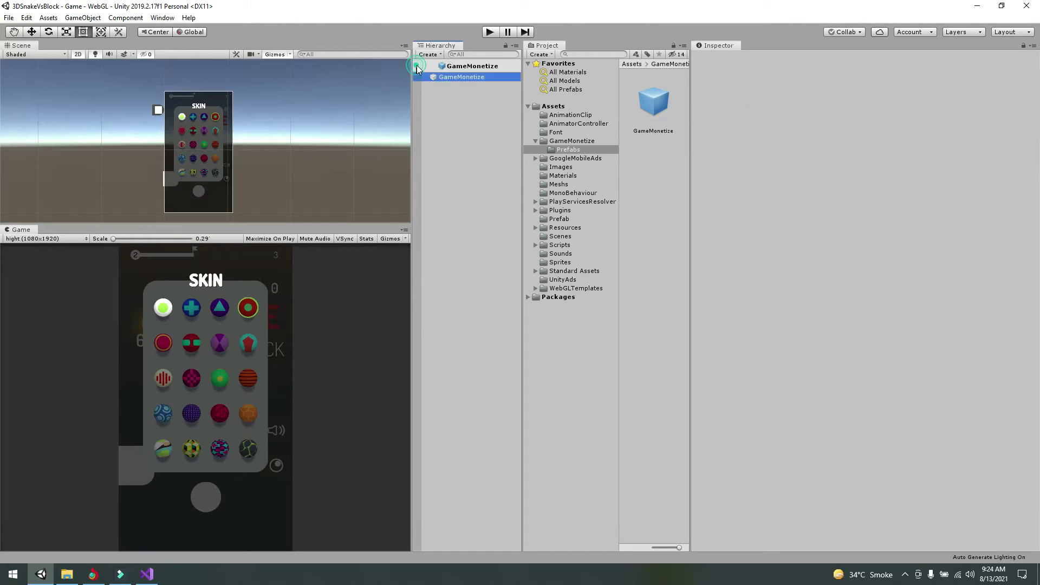
{"action": "left_click_drag", "start_coordinate": [657, 104], "coordinate": [502, 341]}
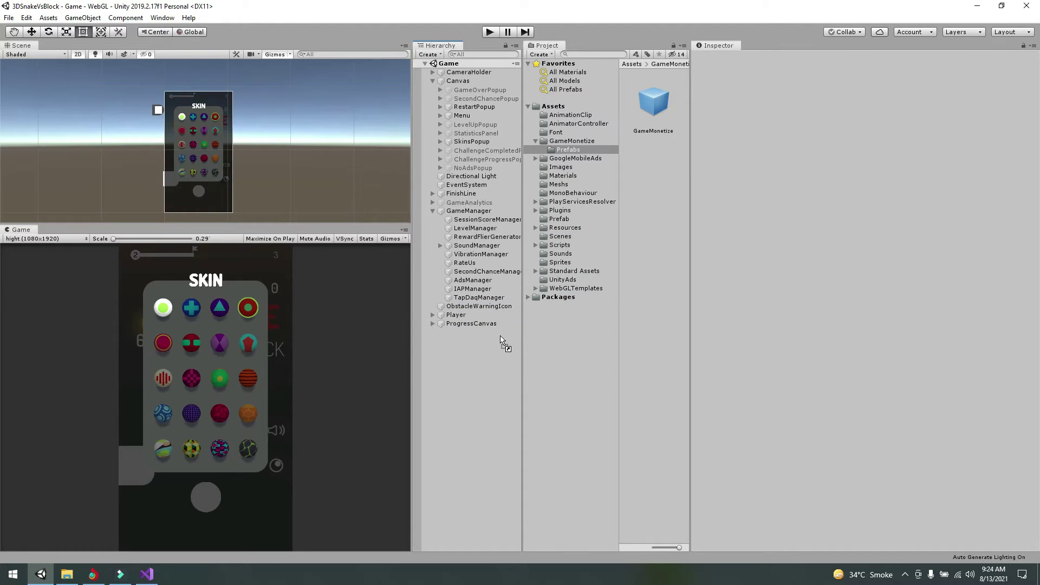
{"action": "left_click_drag", "start_coordinate": [500, 339], "coordinate": [498, 336]}
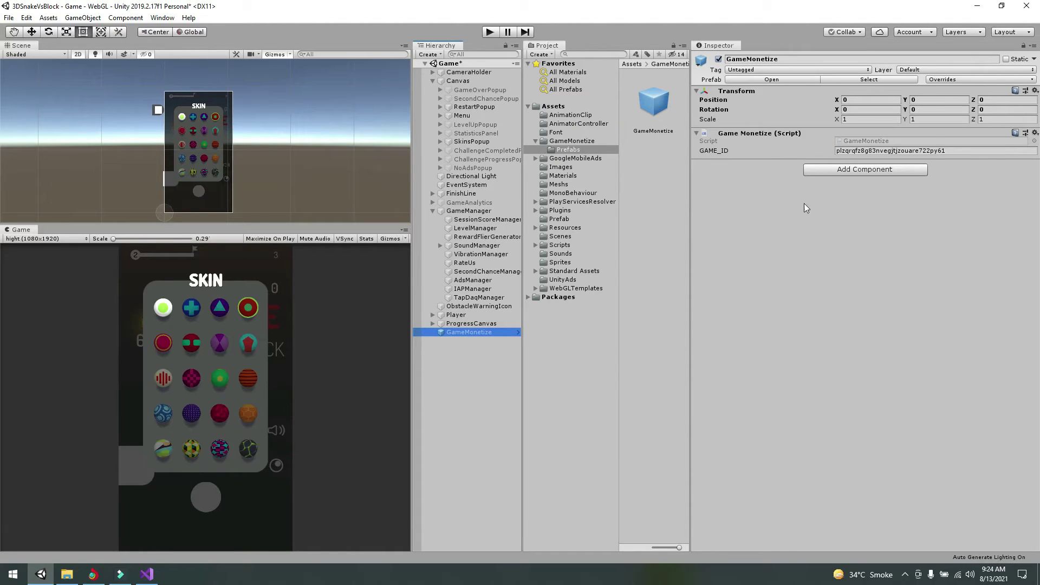
{"action": "double_click", "coordinate": [874, 140]}
{"action": "scroll", "coordinate": [493, 258], "scroll_direction": "down", "scroll_amount": 3}
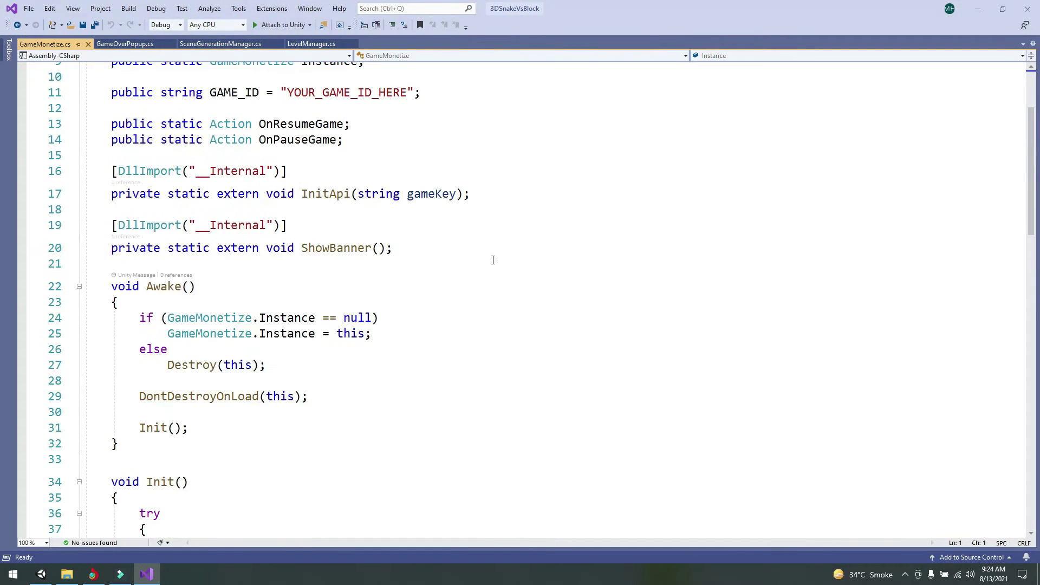
{"action": "scroll", "coordinate": [493, 259], "scroll_direction": "down", "scroll_amount": 2}
{"action": "scroll", "coordinate": [492, 259], "scroll_direction": "down", "scroll_amount": 3}
{"action": "scroll", "coordinate": [493, 260], "scroll_direction": "down", "scroll_amount": 2}
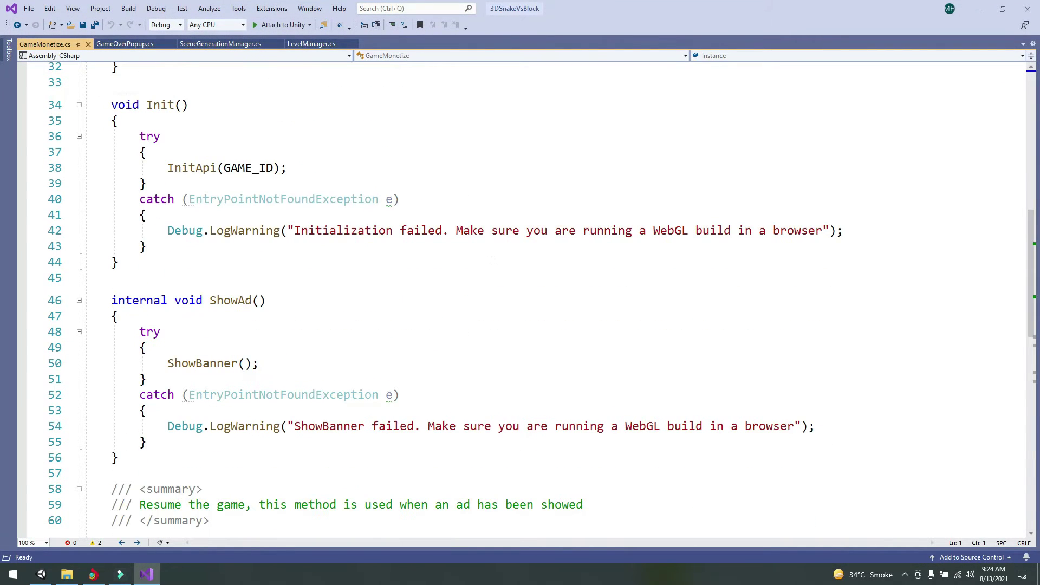
{"action": "scroll", "coordinate": [492, 260], "scroll_direction": "down", "scroll_amount": 4}
{"action": "scroll", "coordinate": [493, 261], "scroll_direction": "down", "scroll_amount": 2}
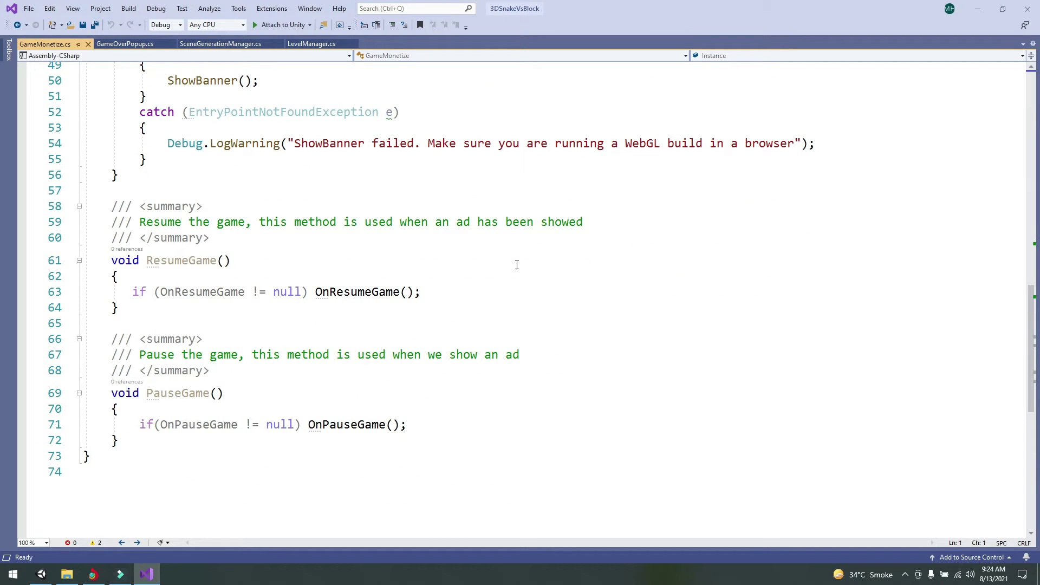
Insert 'AudioListener.pause = false;' at the top of ResumeGame() using IntelliSense
{"action": "left_click", "coordinate": [254, 282]}
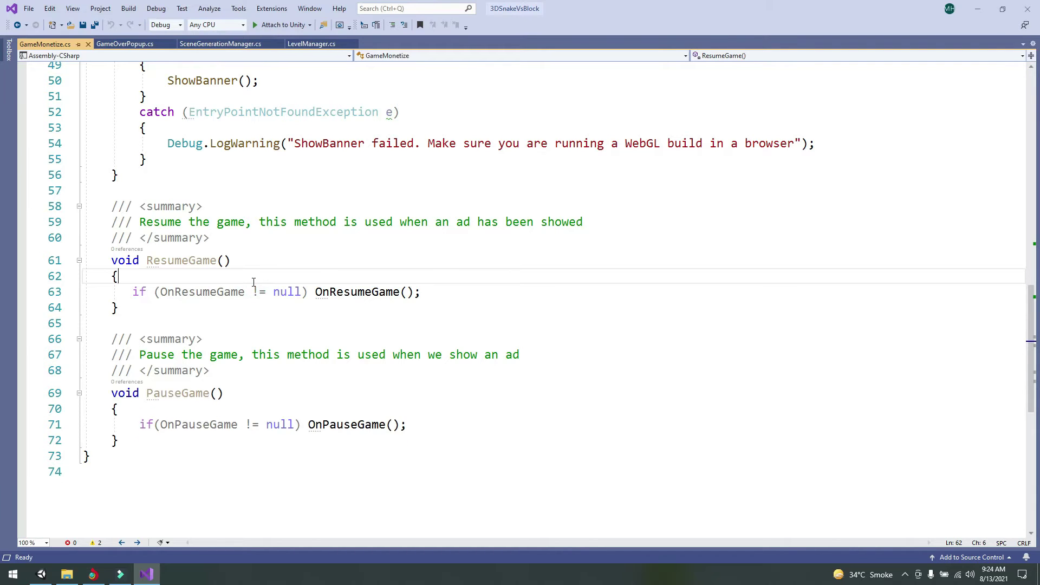
{"action": "key", "text": "Return"}
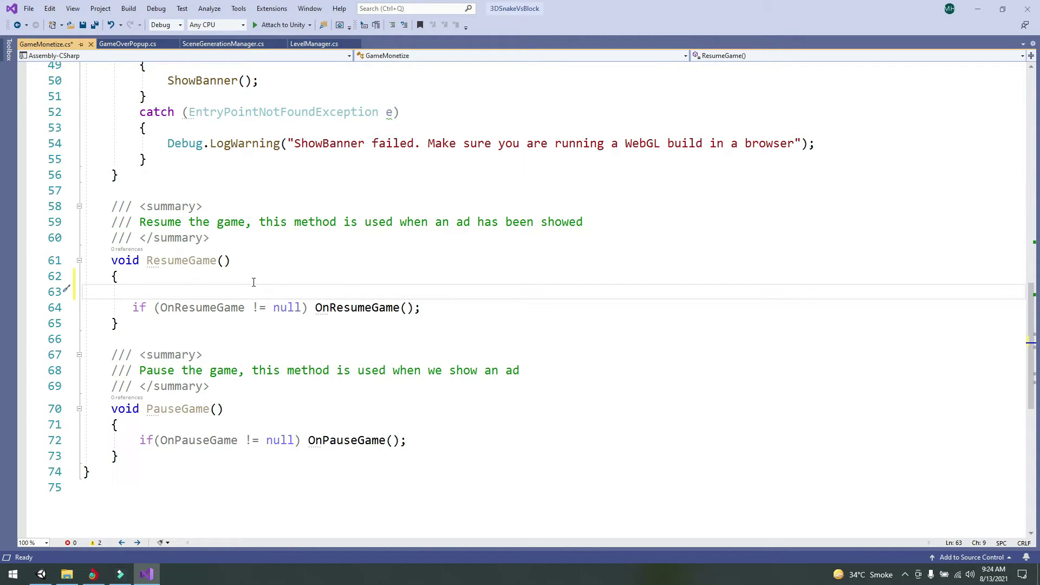
{"action": "type", "text": "Audi"}
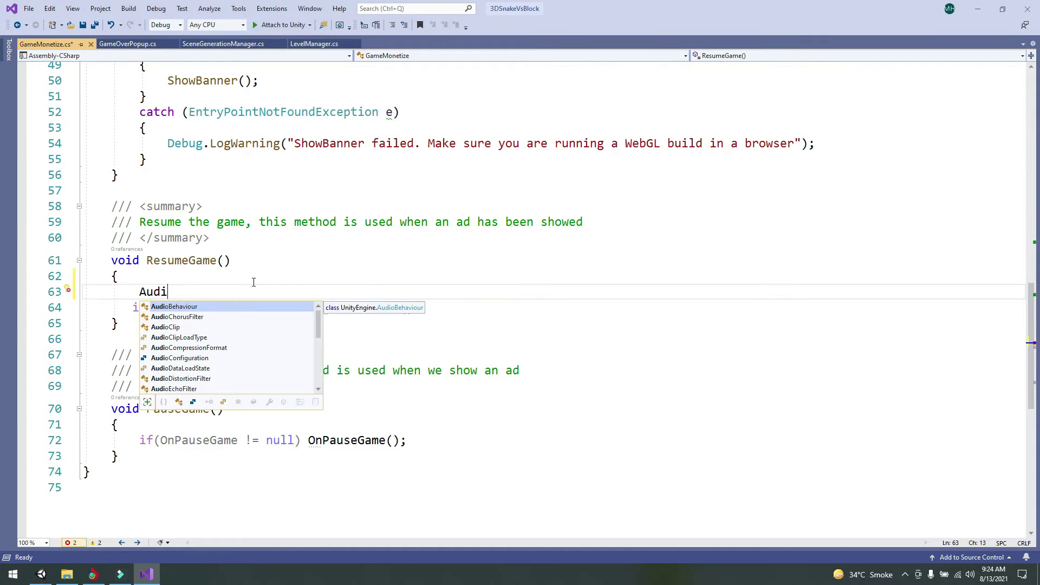
{"action": "type", "text": "ol"}
{"action": "key", "text": "Tab"}
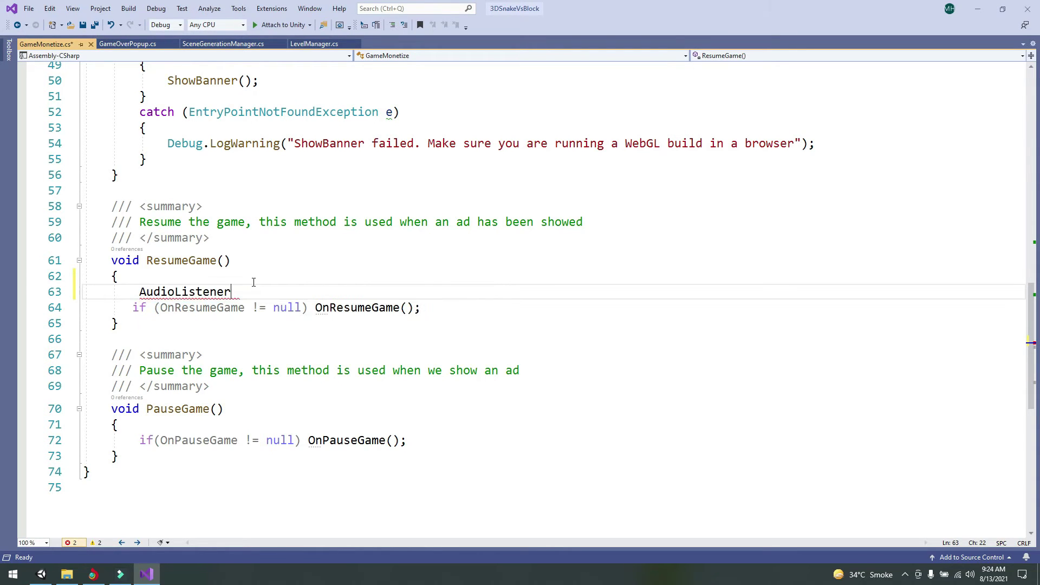
{"action": "type", "text": ".pu"}
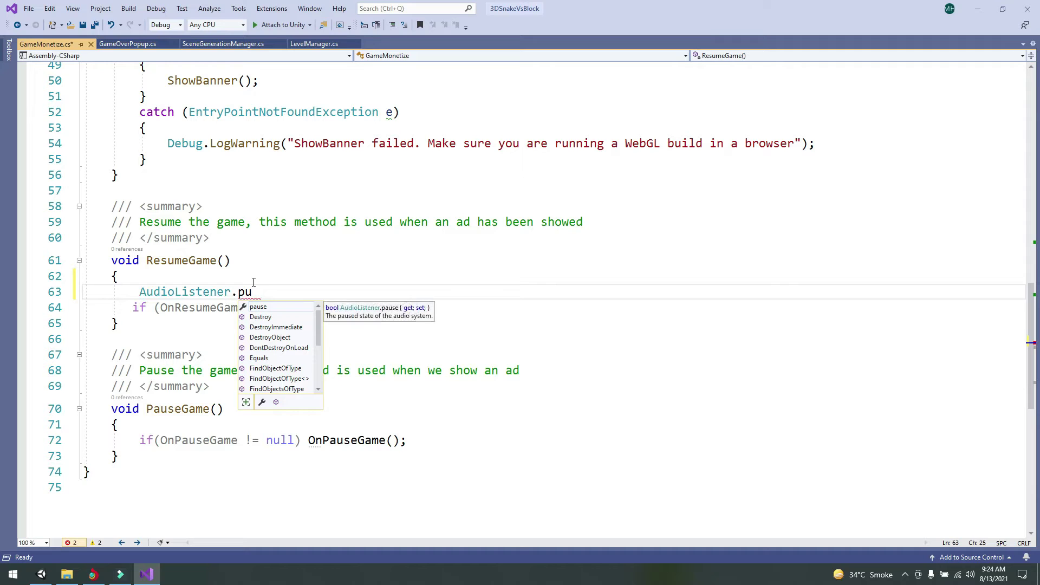
{"action": "key", "text": "Tab"}
{"action": "type", "text": "=tr"}
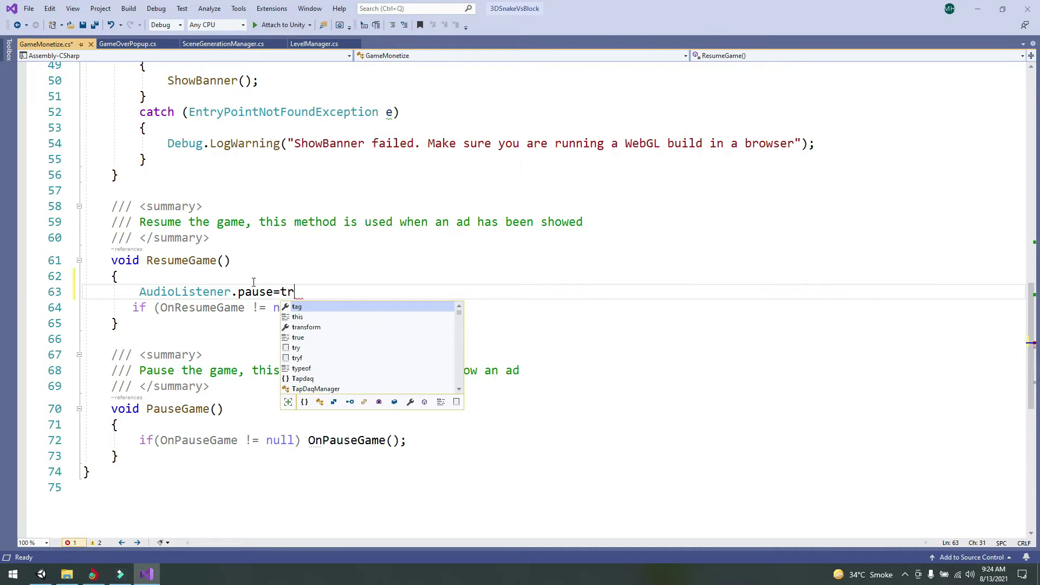
{"action": "type", "text": "u"}
{"action": "key", "text": "Tab"}
{"action": "type", "text": ";"}
{"action": "key", "text": "BackSpace"}
{"action": "key", "text": "BackSpace"}
{"action": "key", "text": "BackSpace"}
{"action": "key", "text": "BackSpace"}
{"action": "key", "text": "BackSpace"}
{"action": "type", "text": "fa"}
{"action": "key", "text": "Tab"}
{"action": "type", "text": ";"}
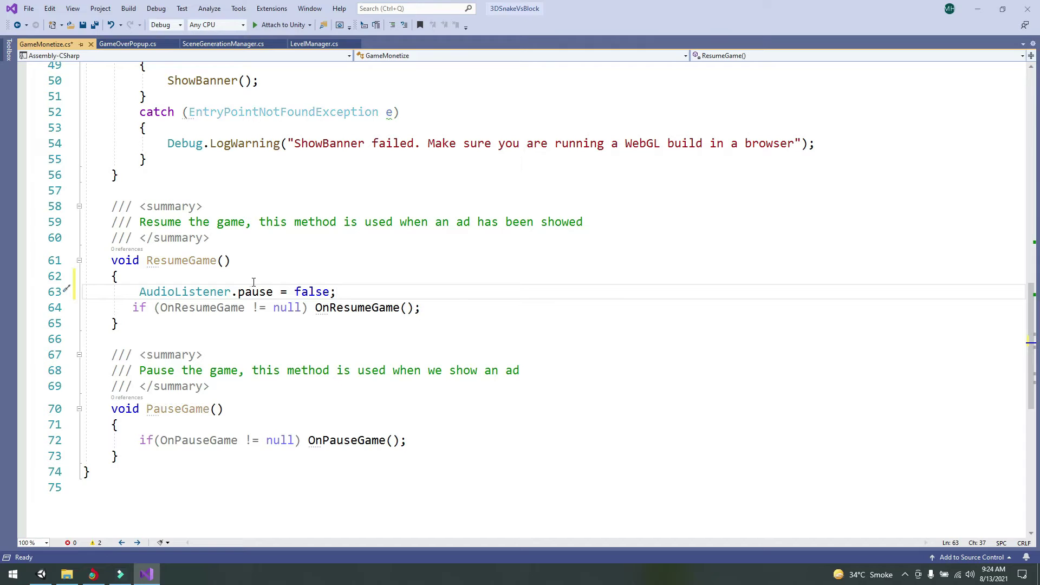
Dismiss the navigation error, attach the debugger, and select the audio unpause line
{"action": "key", "text": "F12"}
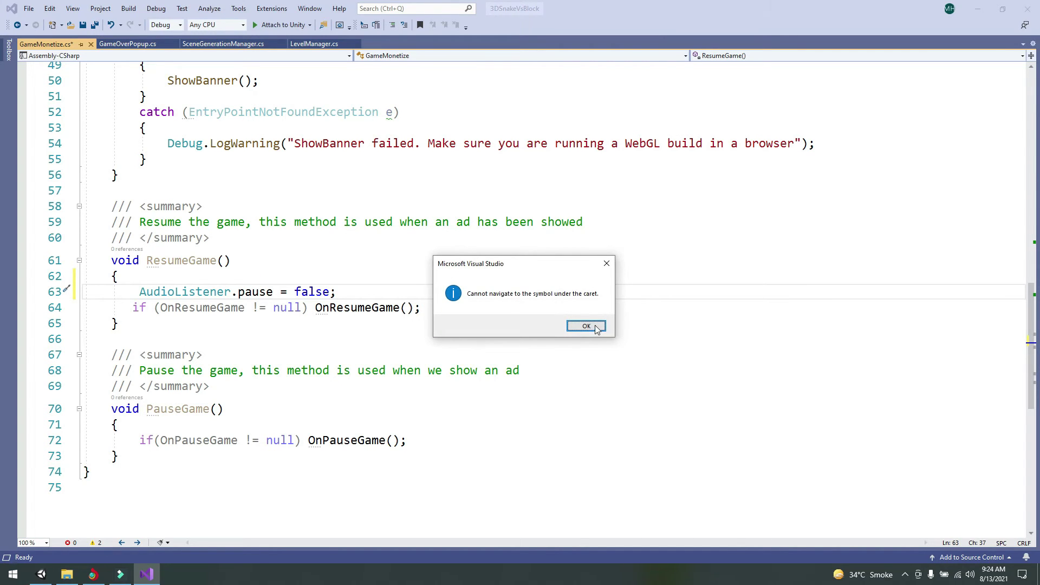
{"action": "left_click", "coordinate": [586, 326]}
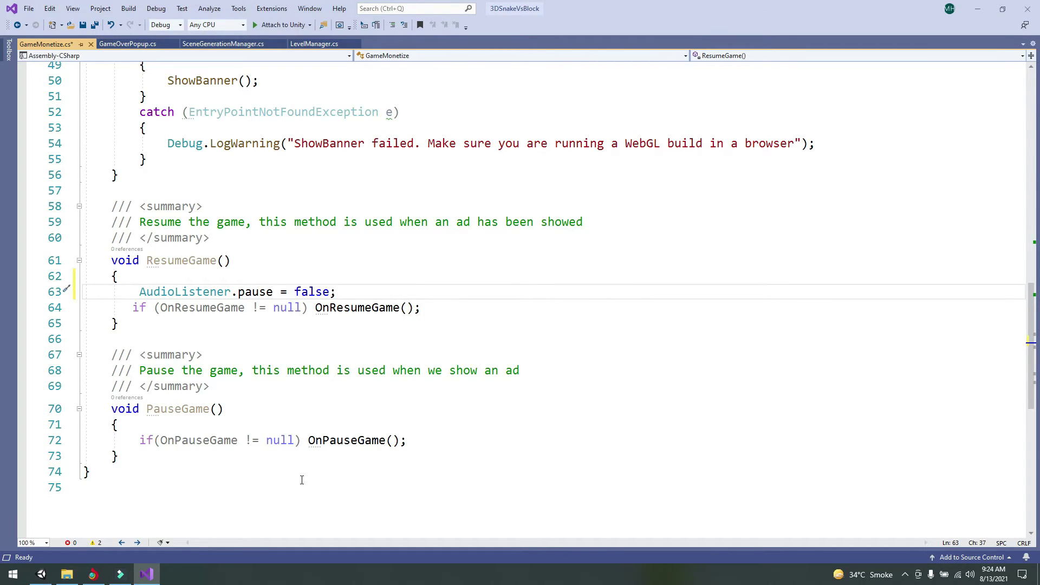
{"action": "key", "text": "F5"}
{"action": "left_click", "coordinate": [340, 424]}
{"action": "left_click_drag", "start_coordinate": [323, 306], "coordinate": [125, 306]}
Add 'AudioListener.pause = true;' to PauseGame(), save GameMonetize.cs, and return to Unity
{"action": "key", "text": "ctrl+c"}
{"action": "left_click", "coordinate": [171, 438]}
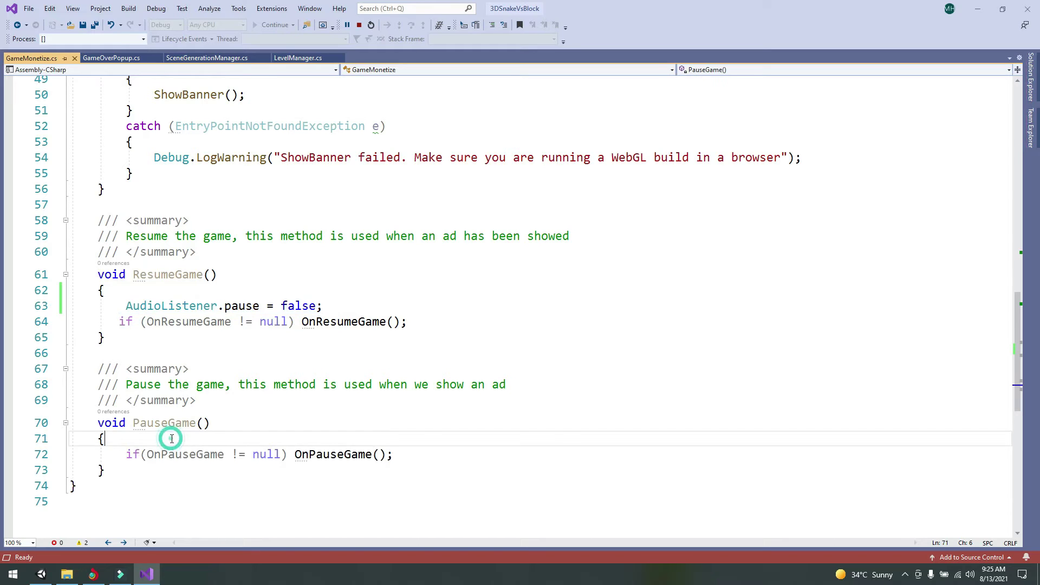
{"action": "key", "text": "Return"}
{"action": "key", "text": "ctrl+v"}
{"action": "key", "text": "Left"}
{"action": "key", "text": "BackSpace"}
{"action": "key", "text": "BackSpace"}
{"action": "key", "text": "BackSpace"}
{"action": "key", "text": "BackSpace"}
{"action": "key", "text": "BackSpace"}
{"action": "type", "text": "true"}
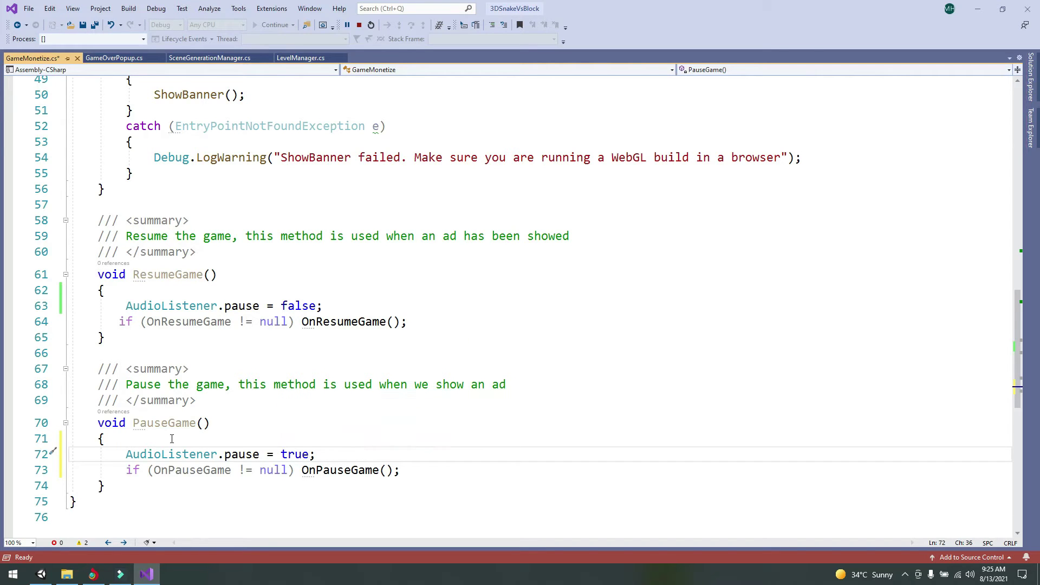
{"action": "key", "text": "ctrl+s"}
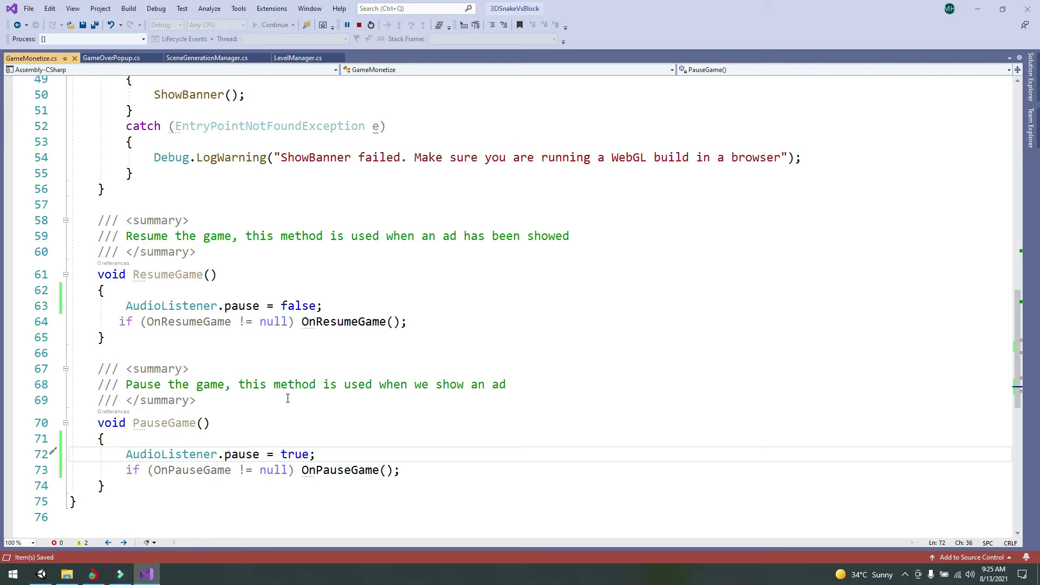
{"action": "left_click", "coordinate": [978, 8]}
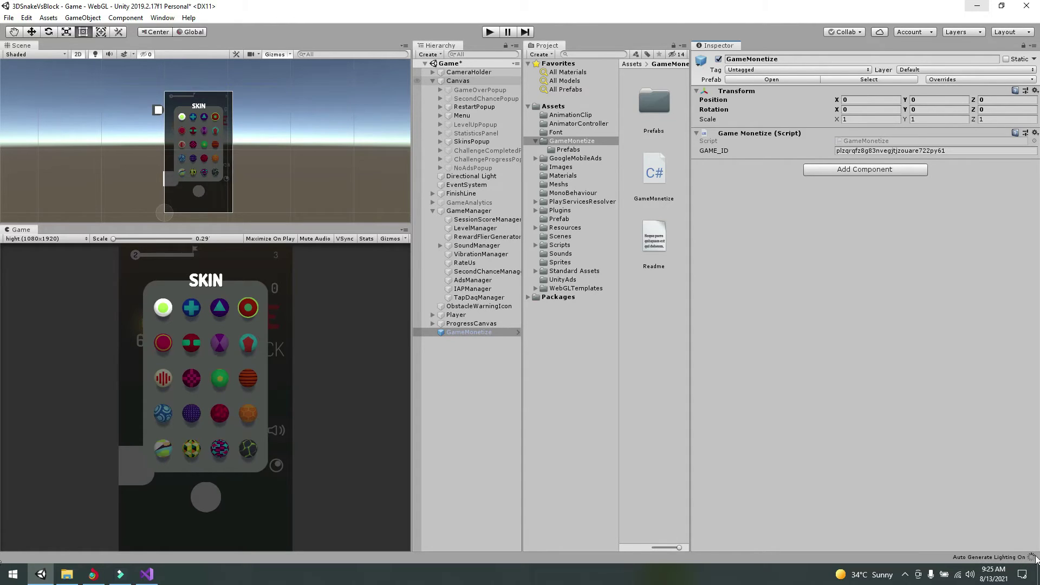
Inspect Canvas and ProgressCanvas, then return to Visual Studio's GameOverPopup.cs script
{"action": "left_click", "coordinate": [487, 359]}
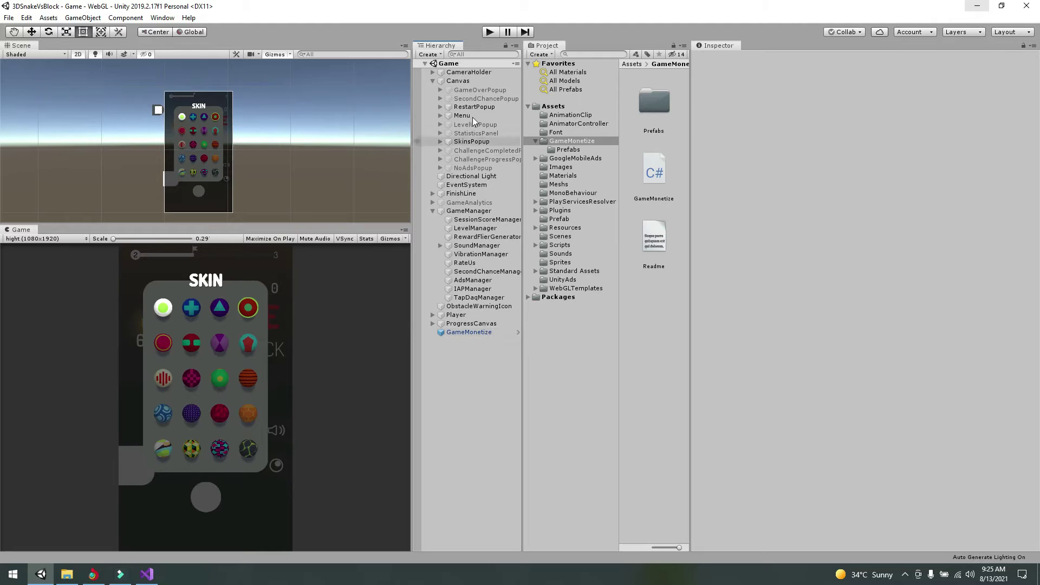
{"action": "left_click", "coordinate": [460, 82]}
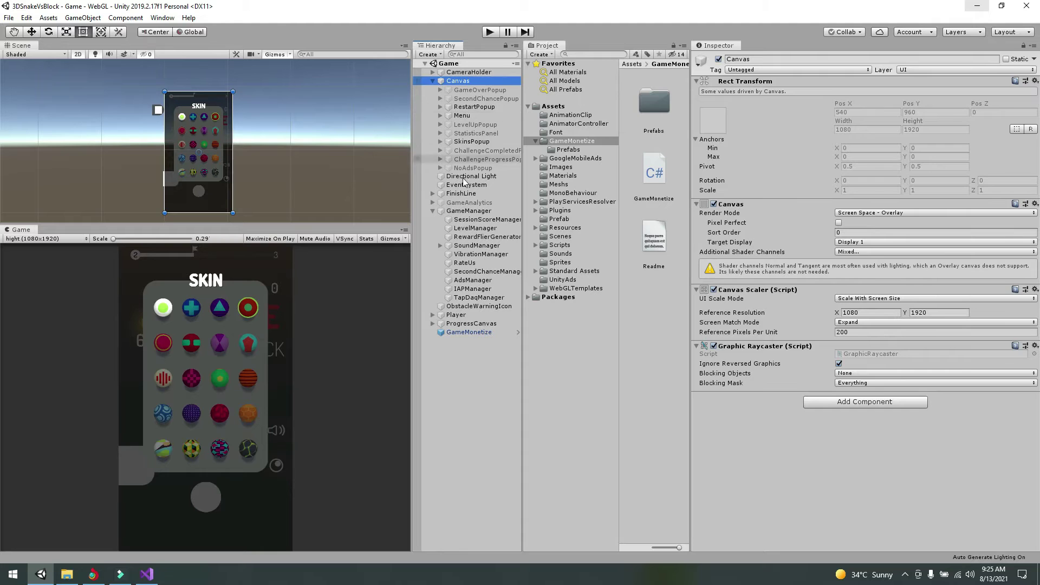
{"action": "left_click", "coordinate": [467, 322]}
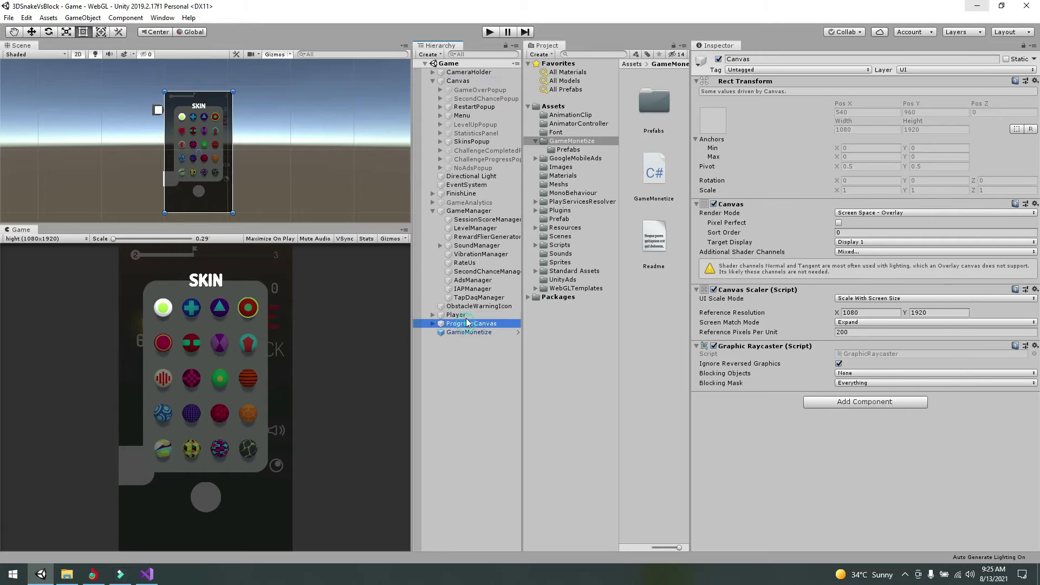
{"action": "left_click", "coordinate": [147, 574]}
Look through GameOverPopup and SceneGenerationManager, then open LevelManager.cs at line 181
{"action": "left_click", "coordinate": [117, 60]}
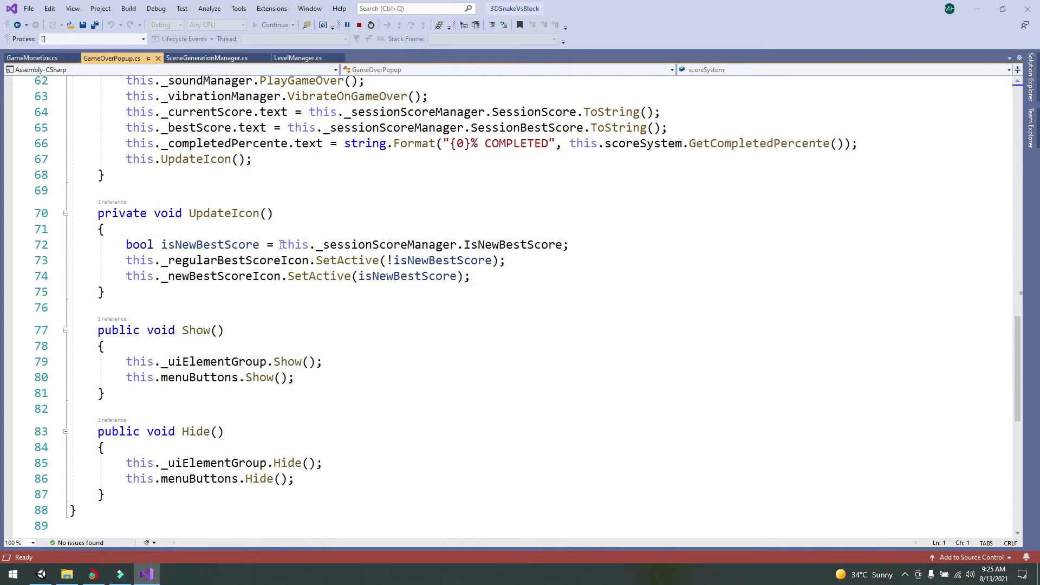
{"action": "scroll", "coordinate": [294, 237], "scroll_direction": "up", "scroll_amount": 2}
{"action": "left_click", "coordinate": [208, 58]}
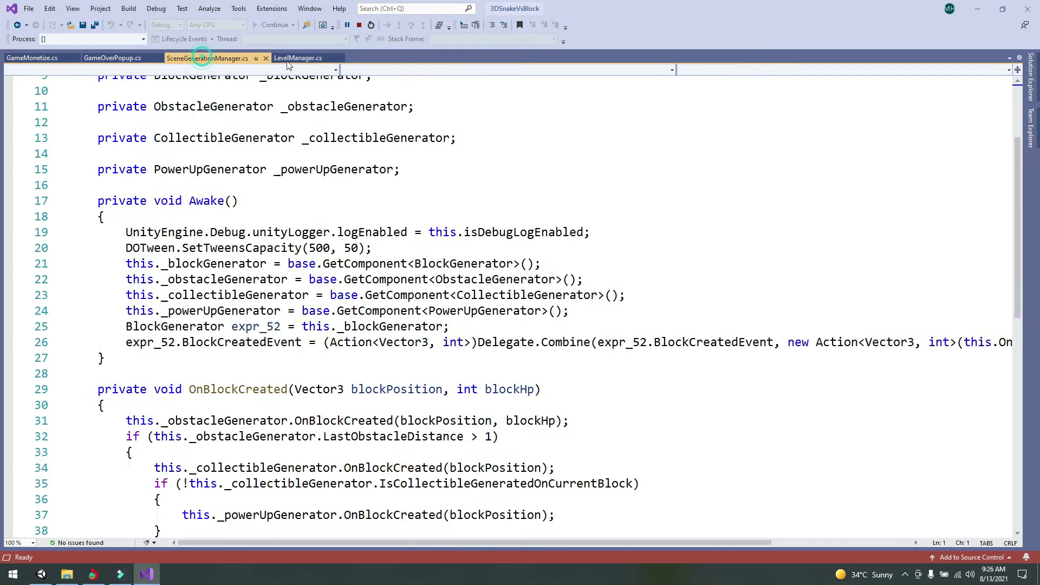
{"action": "left_click", "coordinate": [300, 59]}
{"action": "scroll", "coordinate": [304, 189], "scroll_direction": "down", "scroll_amount": 1}
{"action": "scroll", "coordinate": [304, 189], "scroll_direction": "down", "scroll_amount": 3}
{"action": "scroll", "coordinate": [303, 188], "scroll_direction": "up", "scroll_amount": 10}
{"action": "scroll", "coordinate": [304, 189], "scroll_direction": "up", "scroll_amount": 2}
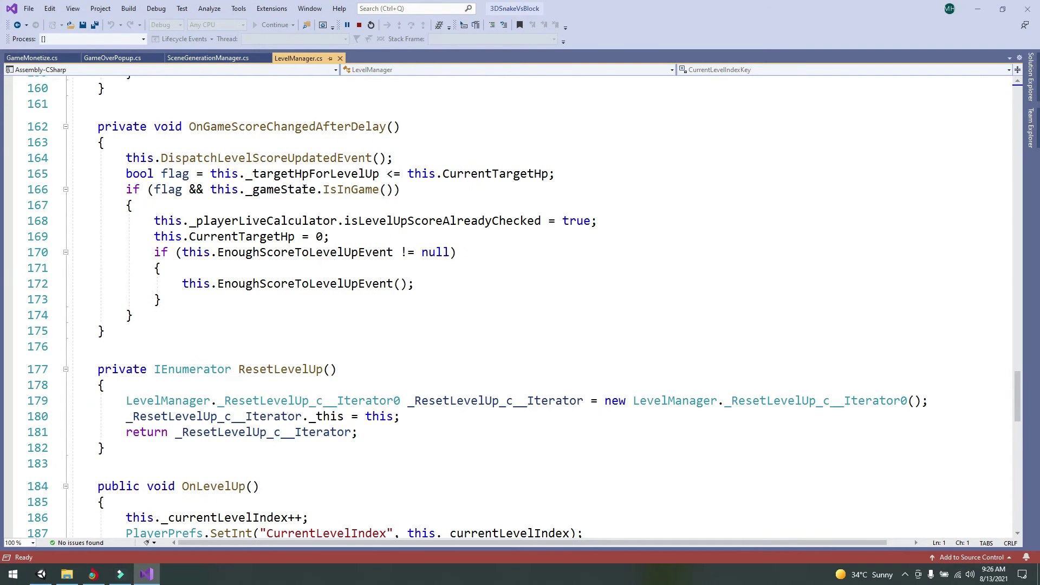
{"action": "left_click", "coordinate": [379, 433]}
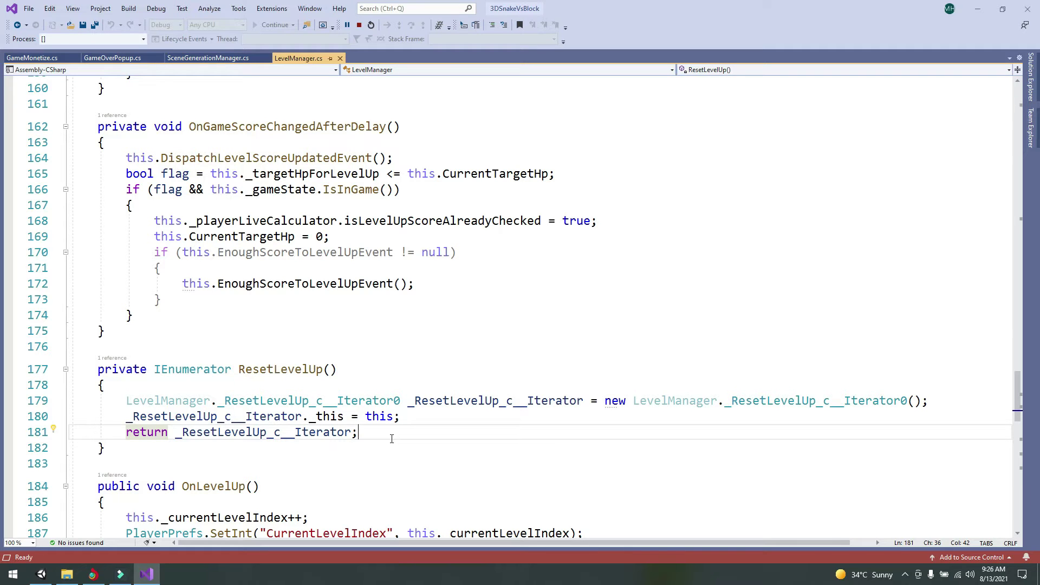
{"action": "scroll", "coordinate": [411, 432], "scroll_direction": "up", "scroll_amount": 2}
{"action": "scroll", "coordinate": [418, 317], "scroll_direction": "up", "scroll_amount": 3}
{"action": "scroll", "coordinate": [418, 317], "scroll_direction": "up", "scroll_amount": 4}
{"action": "scroll", "coordinate": [440, 329], "scroll_direction": "up", "scroll_amount": 2}
{"action": "scroll", "coordinate": [440, 328], "scroll_direction": "up", "scroll_amount": 3}
{"action": "scroll", "coordinate": [437, 321], "scroll_direction": "down", "scroll_amount": 1}
{"action": "scroll", "coordinate": [436, 321], "scroll_direction": "down", "scroll_amount": 3}
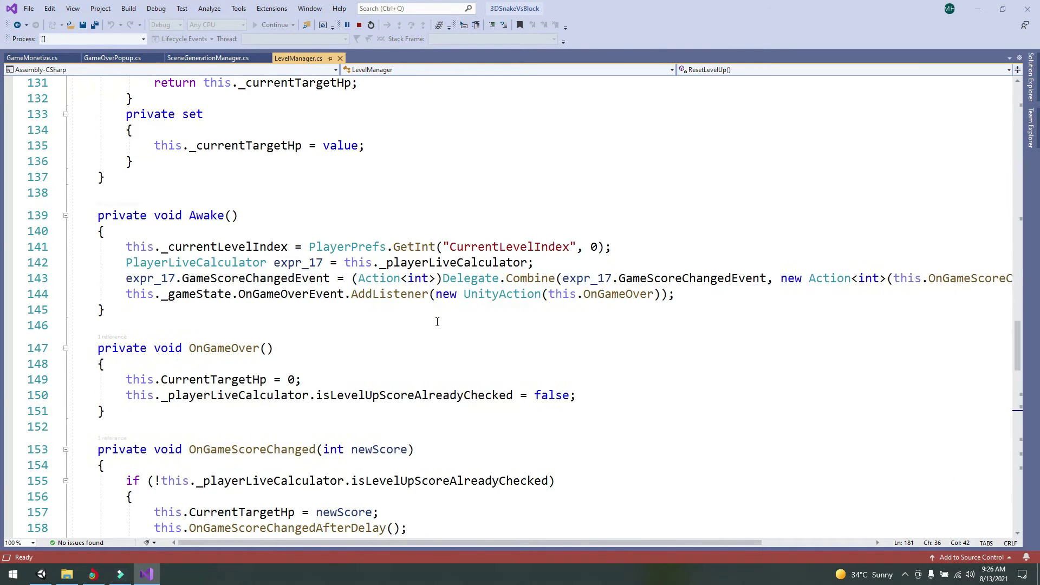
{"action": "scroll", "coordinate": [436, 320], "scroll_direction": "down", "scroll_amount": 2}
Add 'GameMonetize.Instance.ShowAd();' to OnGameOver and save LevelManager.cs
{"action": "left_click", "coordinate": [592, 301]}
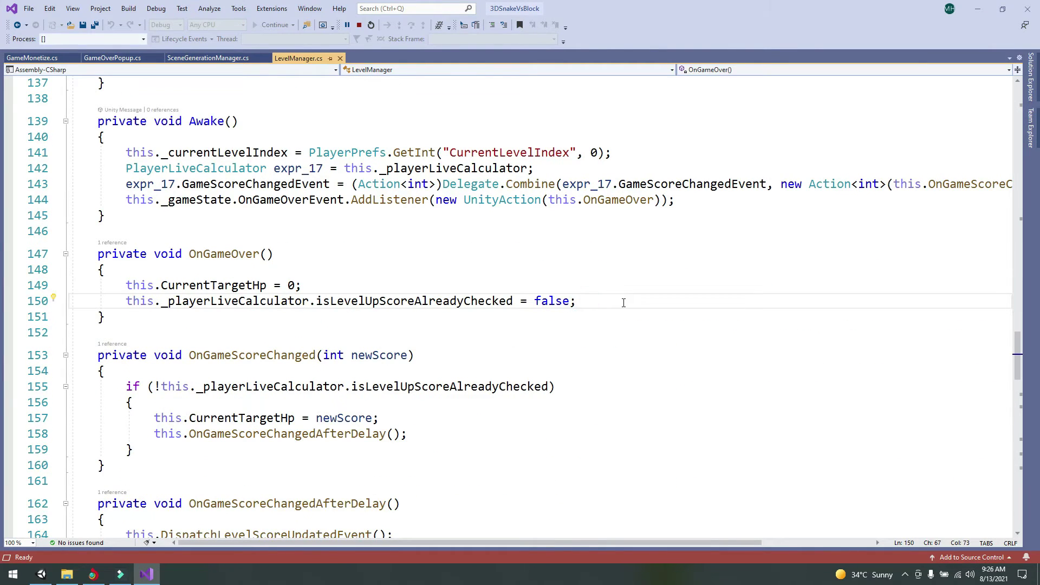
{"action": "key", "text": "Return"}
{"action": "type", "text": "ga"}
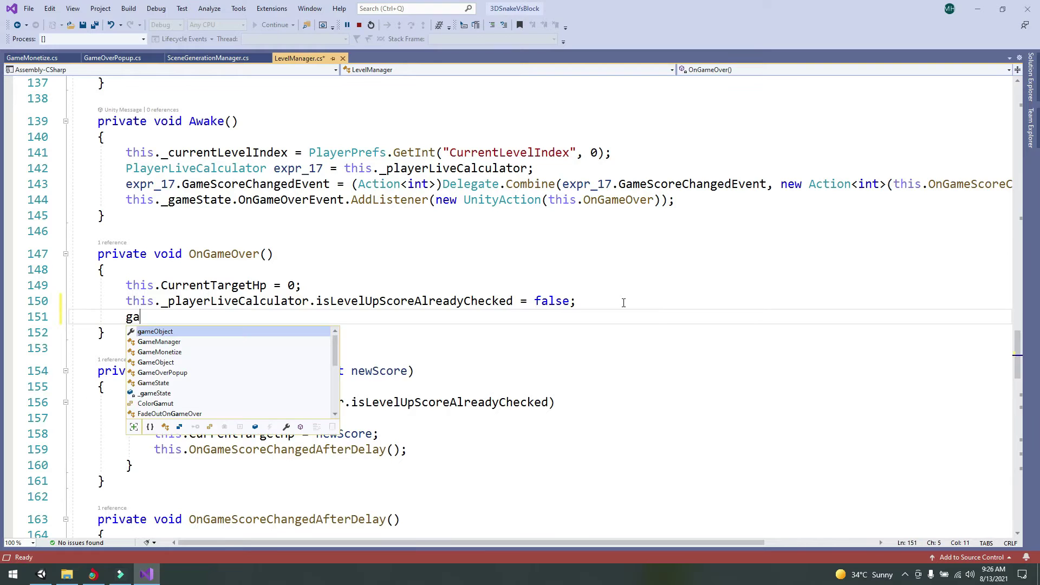
{"action": "key", "text": "Tab"}
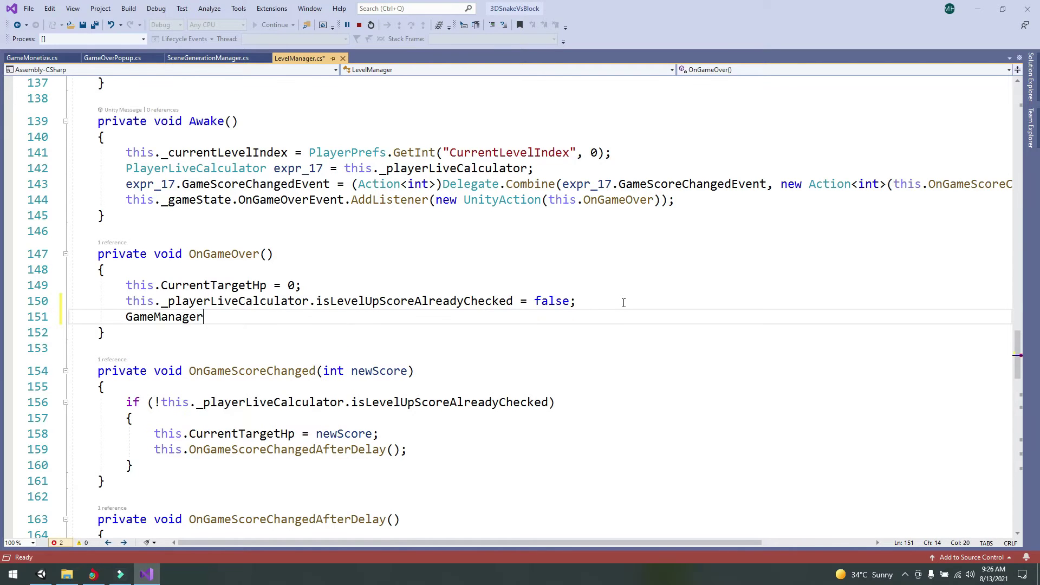
{"action": "type", "text": ".in"}
{"action": "key", "text": "Tab"}
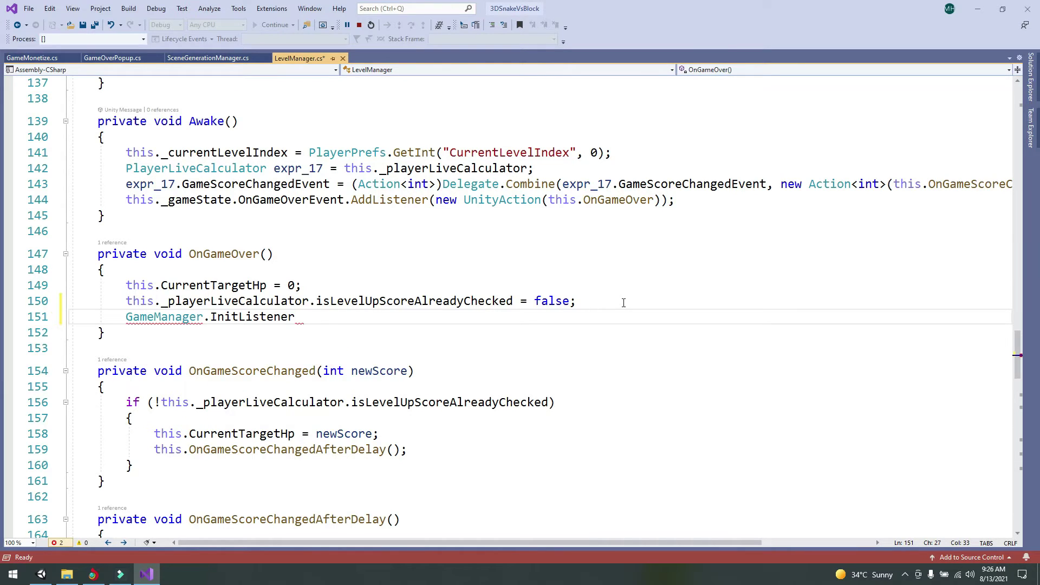
{"action": "key", "text": "BackSpace"}
{"action": "key", "text": "BackSpace"}
{"action": "key", "text": "BackSpace"}
{"action": "key", "text": "BackSpace"}
{"action": "key", "text": "BackSpace"}
{"action": "key", "text": "BackSpace"}
{"action": "key", "text": "BackSpace"}
{"action": "key", "text": "BackSpace"}
{"action": "key", "text": "BackSpace"}
{"action": "key", "text": "BackSpace"}
{"action": "key", "text": "BackSpace"}
{"action": "key", "text": "BackSpace"}
{"action": "key", "text": "BackSpace"}
{"action": "key", "text": "BackSpace"}
{"action": "key", "text": "BackSpace"}
{"action": "key", "text": "BackSpace"}
{"action": "key", "text": "BackSpace"}
{"action": "key", "text": "BackSpace"}
{"action": "type", "text": "Gam"}
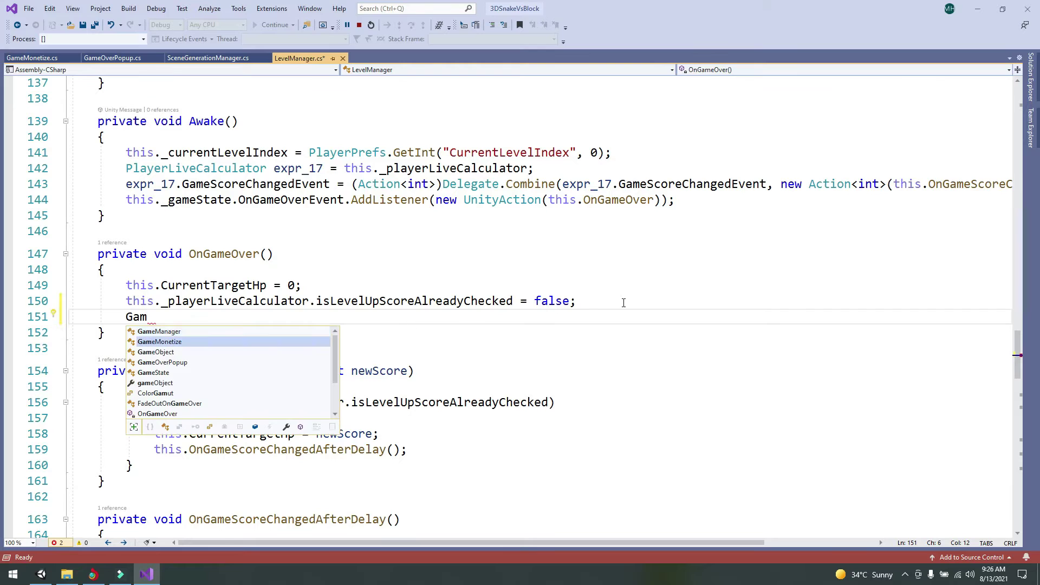
{"action": "key", "text": "Tab"}
{"action": "type", "text": ".ins"}
{"action": "key", "text": "Tab"}
{"action": "type", "text": ".sh"}
{"action": "key", "text": "Tab"}
{"action": "type", "text": "();"}
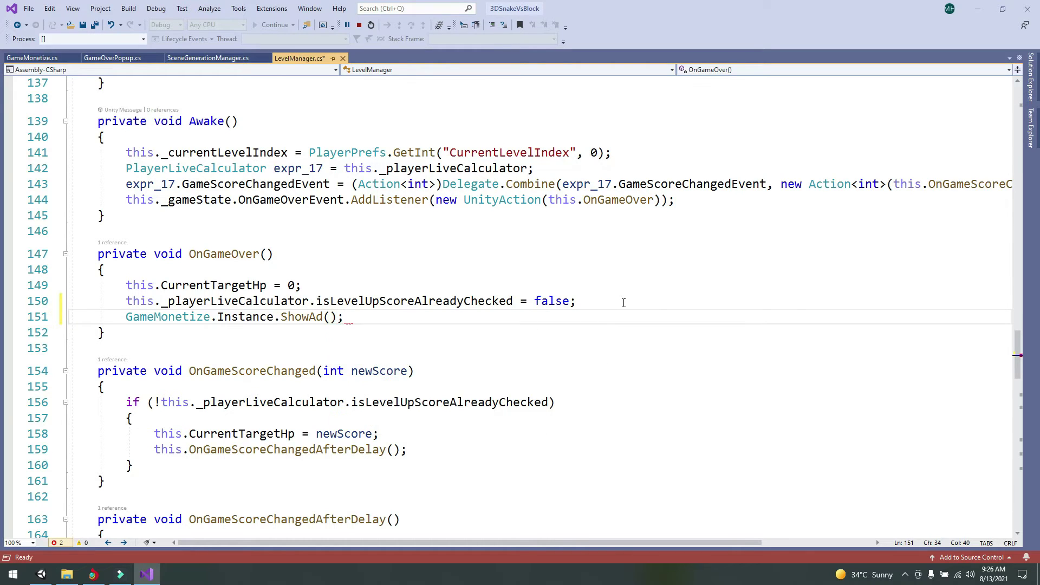
{"action": "key", "text": "ctrl+s"}
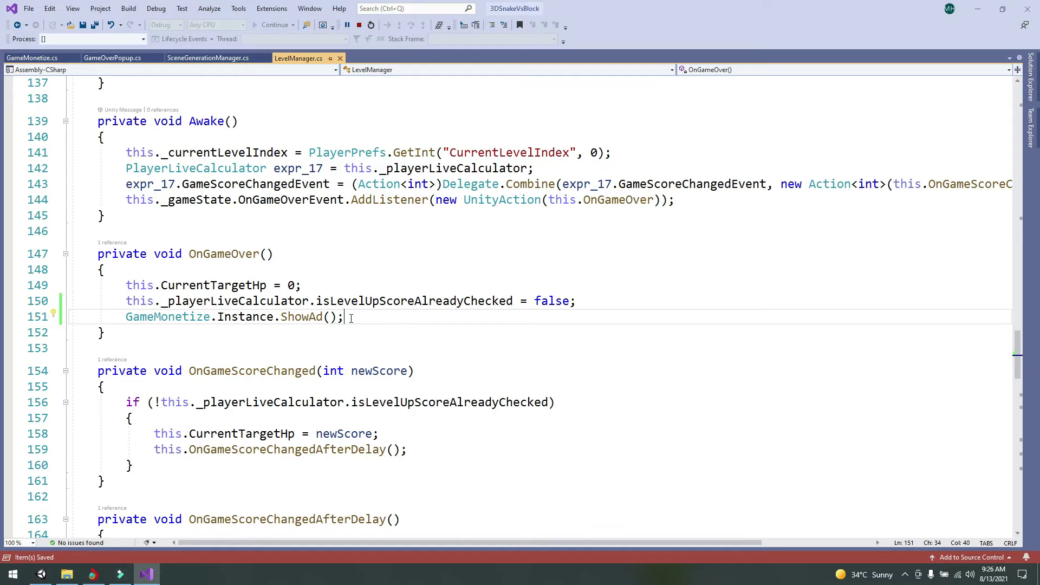
Copy the ShowAd call into ResetLevelUp at line 182
{"action": "left_click_drag", "start_coordinate": [344, 318], "coordinate": [125, 320]}
{"action": "key", "text": "ctrl+c"}
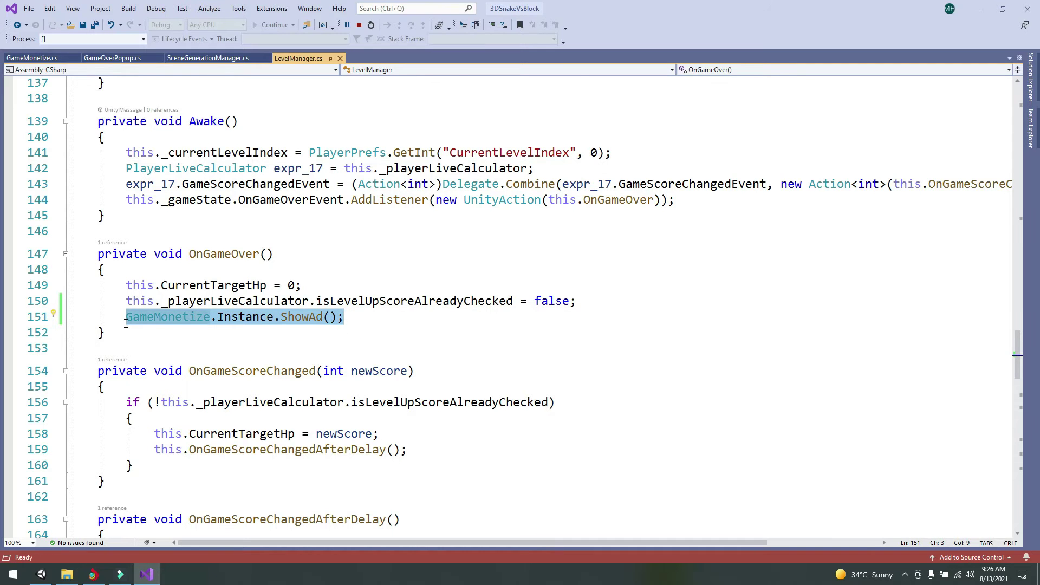
{"action": "scroll", "coordinate": [203, 326], "scroll_direction": "down", "scroll_amount": 1}
{"action": "scroll", "coordinate": [275, 330], "scroll_direction": "down", "scroll_amount": 1}
{"action": "scroll", "coordinate": [298, 331], "scroll_direction": "down", "scroll_amount": 2}
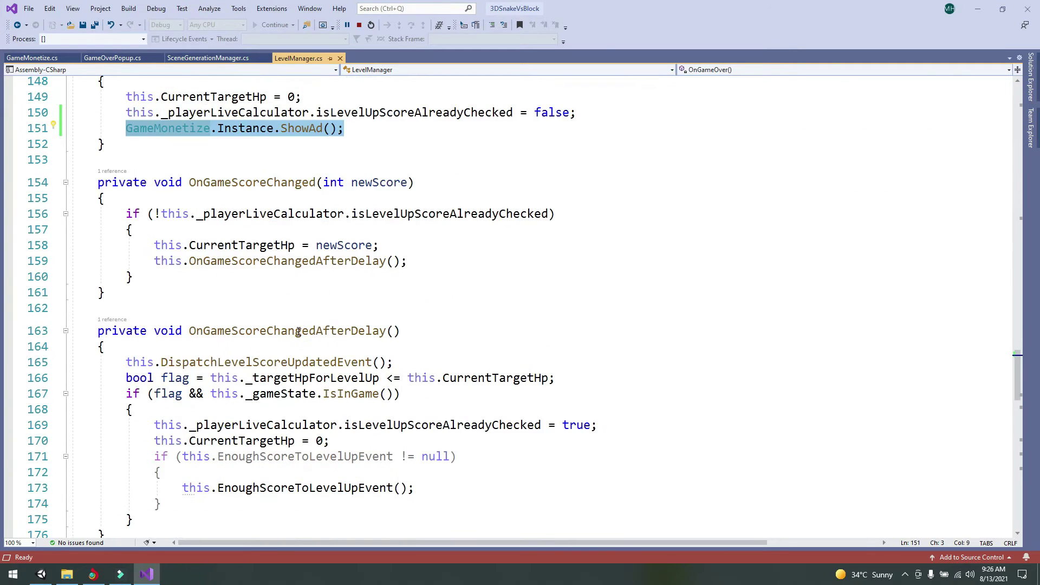
{"action": "scroll", "coordinate": [302, 330], "scroll_direction": "down", "scroll_amount": 1}
{"action": "scroll", "coordinate": [309, 332], "scroll_direction": "down", "scroll_amount": 4}
{"action": "scroll", "coordinate": [316, 331], "scroll_direction": "down", "scroll_amount": 1}
{"action": "left_click", "coordinate": [365, 353]}
{"action": "key", "text": "Return"}
{"action": "key", "text": "ctrl+v"}
{"action": "scroll", "coordinate": [422, 367], "scroll_direction": "down", "scroll_amount": 2}
{"action": "scroll", "coordinate": [420, 372], "scroll_direction": "down", "scroll_amount": 2}
Paste the ShowAd call into OnLevelUp, save, and return to Unity
{"action": "left_click", "coordinate": [423, 334]}
{"action": "key", "text": "Return"}
{"action": "key", "text": "ctrl+v"}
{"action": "key", "text": "ctrl+s"}
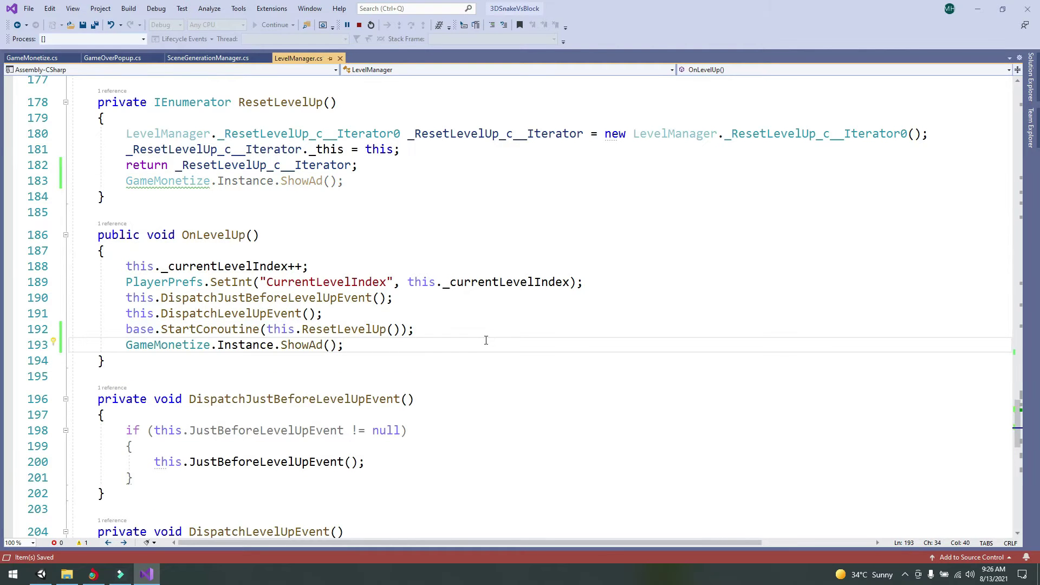
{"action": "scroll", "coordinate": [490, 343], "scroll_direction": "down", "scroll_amount": 1}
{"action": "scroll", "coordinate": [520, 292], "scroll_direction": "down", "scroll_amount": 1}
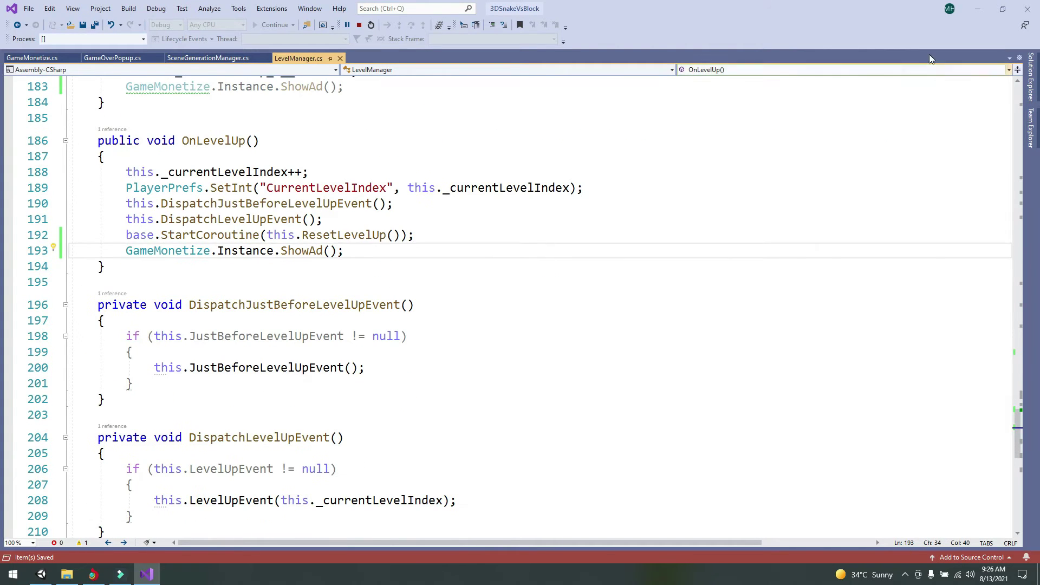
{"action": "left_click", "coordinate": [972, 12]}
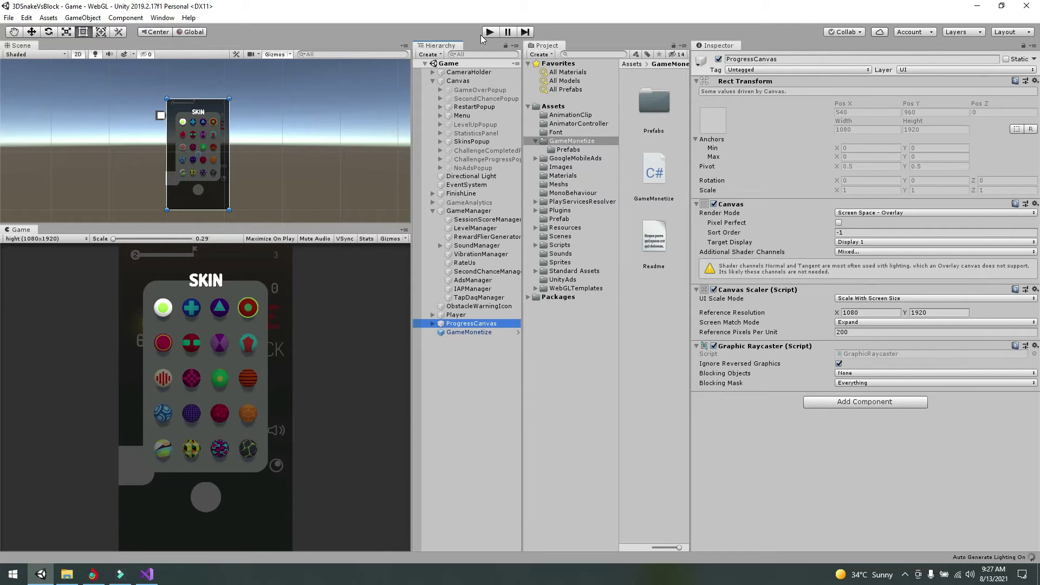
{"action": "key", "text": "alt+f"}
{"action": "key", "text": "Left"}
{"action": "left_click", "coordinate": [277, 15]}
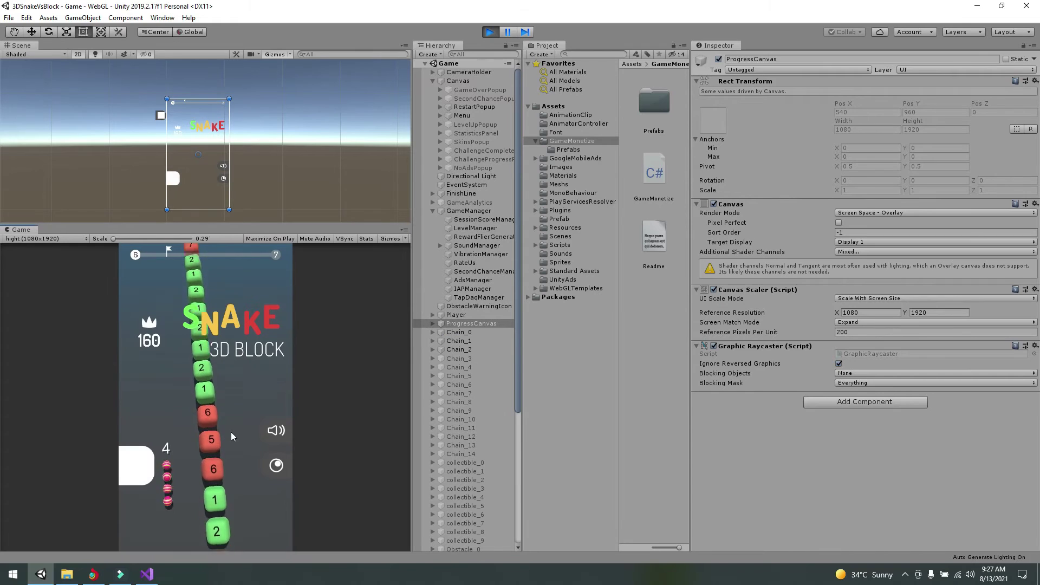
{"action": "left_click", "coordinate": [231, 423]}
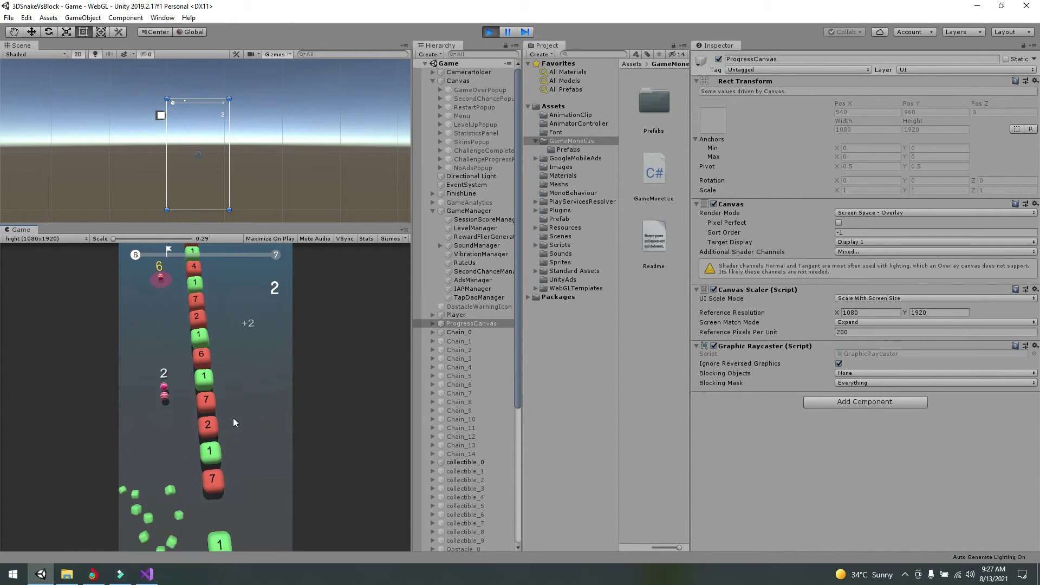
{"action": "left_click_drag", "start_coordinate": [234, 418], "coordinate": [260, 376]}
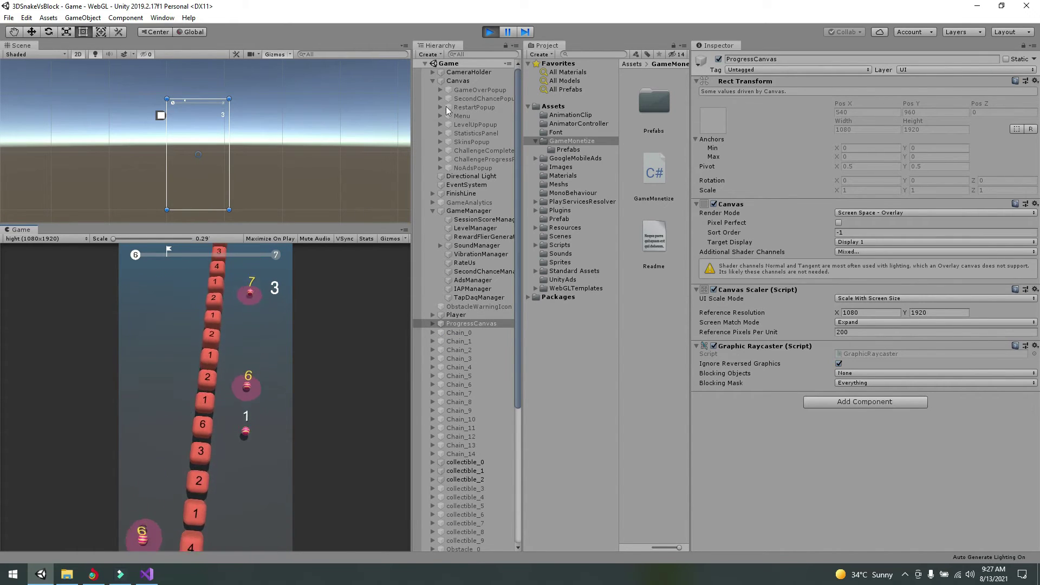
{"action": "left_click", "coordinate": [490, 32]}
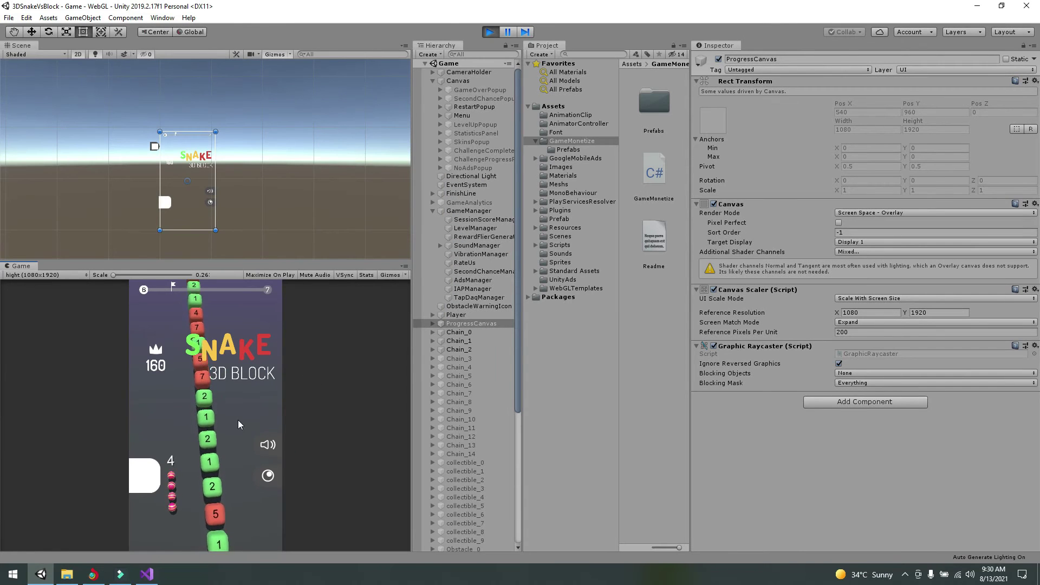
{"action": "mouse_move", "coordinate": [239, 420]}
{"action": "left_mouse_down"}
{"action": "mouse_move", "coordinate": [227, 426]}
{"action": "mouse_move", "coordinate": [255, 418]}
{"action": "left_mouse_up"}
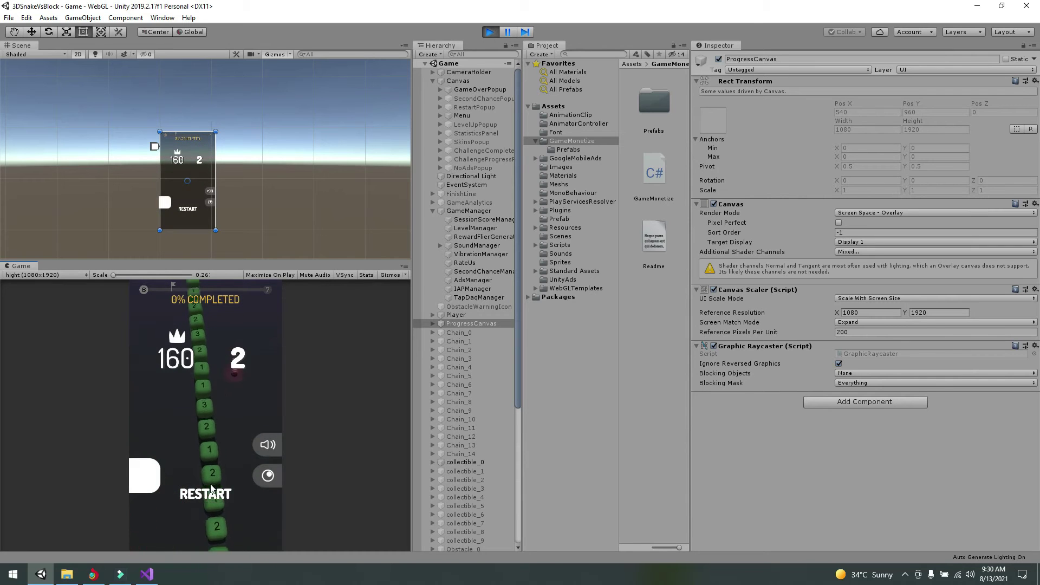
{"action": "left_click", "coordinate": [205, 493]}
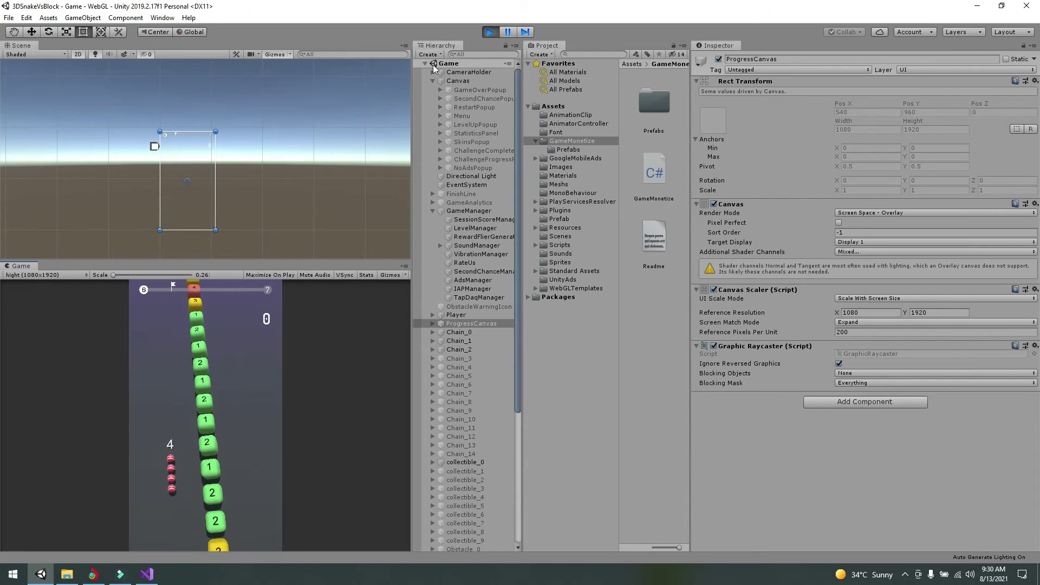
{"action": "left_click", "coordinate": [490, 32]}
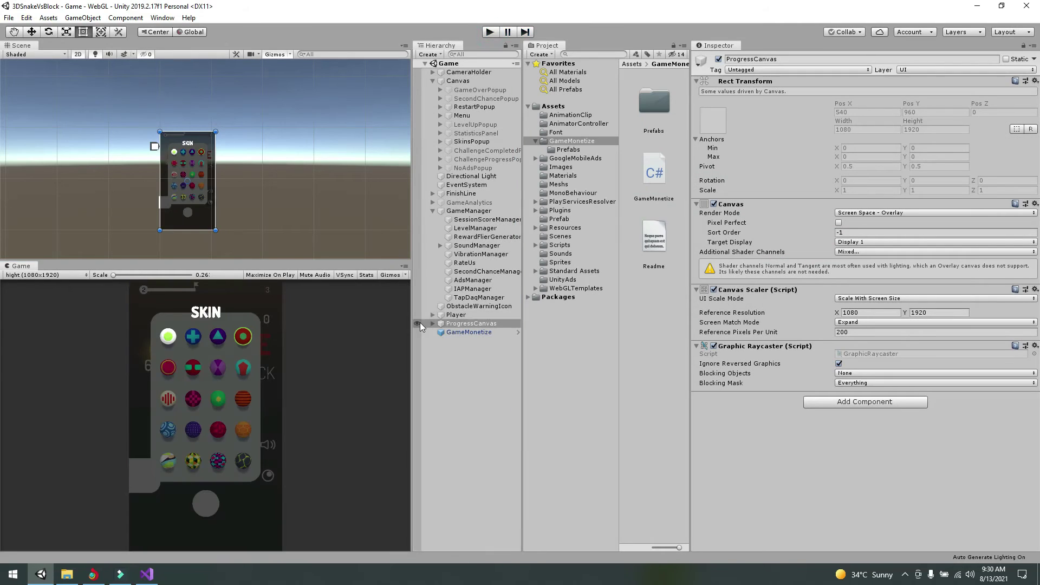
{"action": "key", "text": "alt+Tab"}
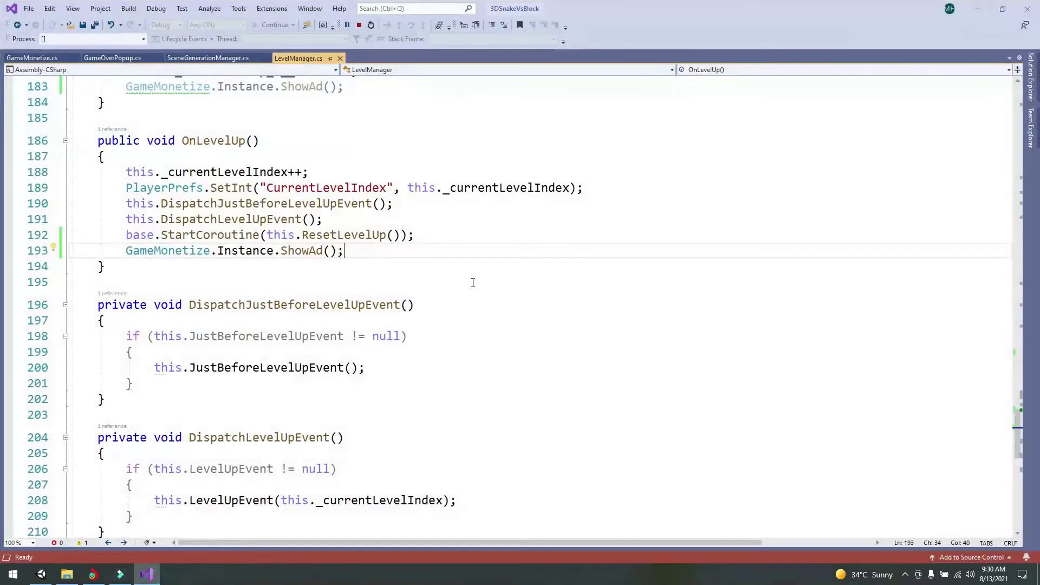
{"action": "left_click", "coordinate": [471, 282]}
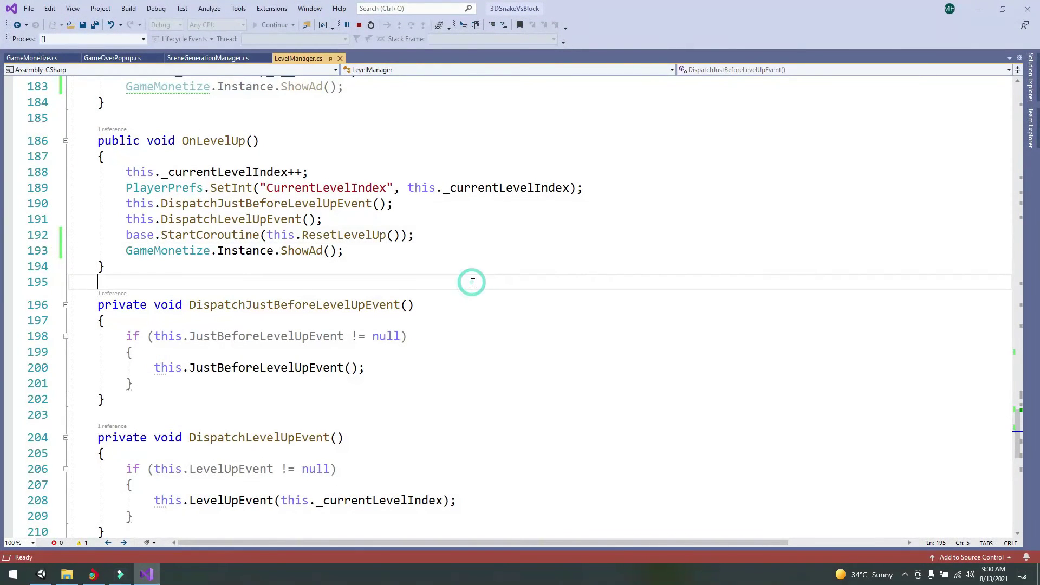
{"action": "left_click", "coordinate": [976, 8]}
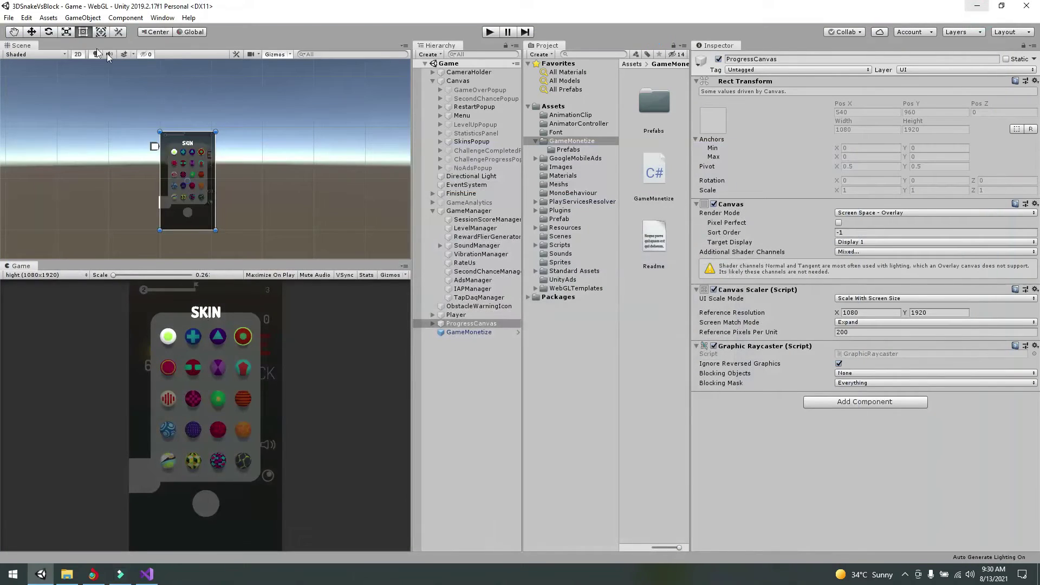
{"action": "left_click", "coordinate": [9, 17]}
{"action": "left_click", "coordinate": [44, 129]}
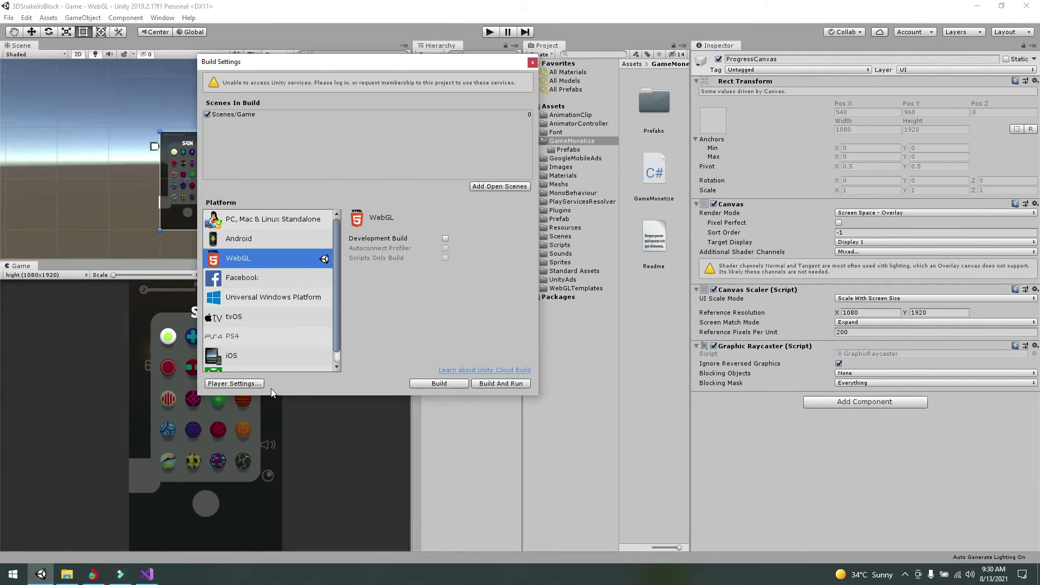
{"action": "left_click", "coordinate": [237, 383]}
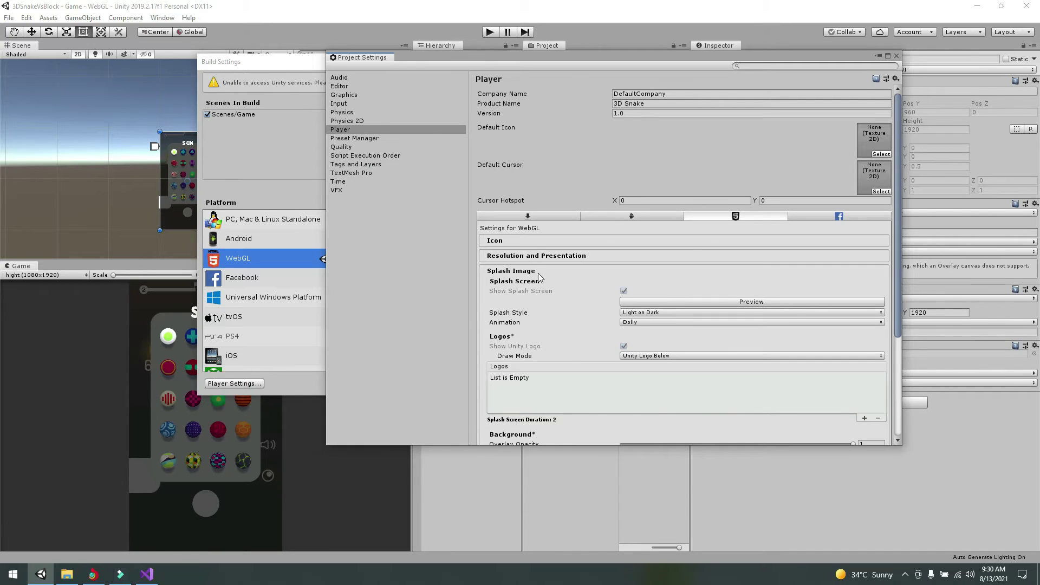
{"action": "left_click", "coordinate": [535, 269]}
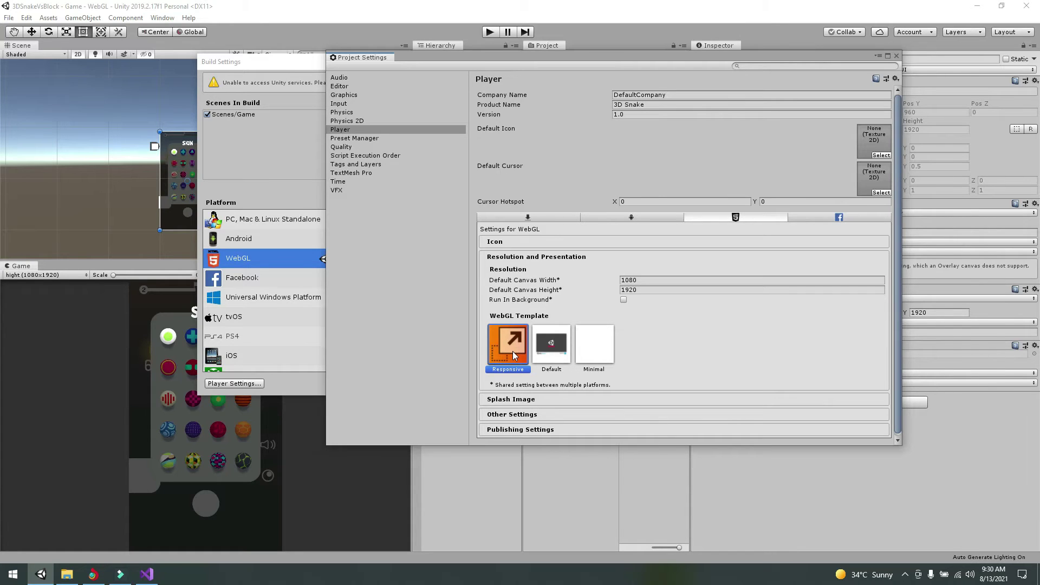
{"action": "scroll", "coordinate": [510, 342], "scroll_direction": "down", "scroll_amount": 1}
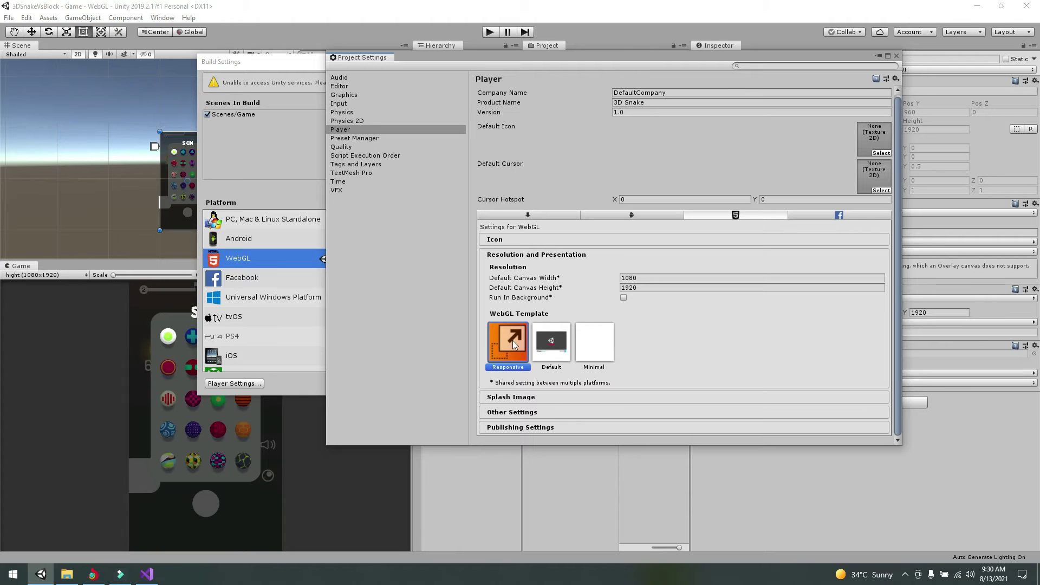
{"action": "left_click_drag", "start_coordinate": [626, 56], "coordinate": [558, 55]}
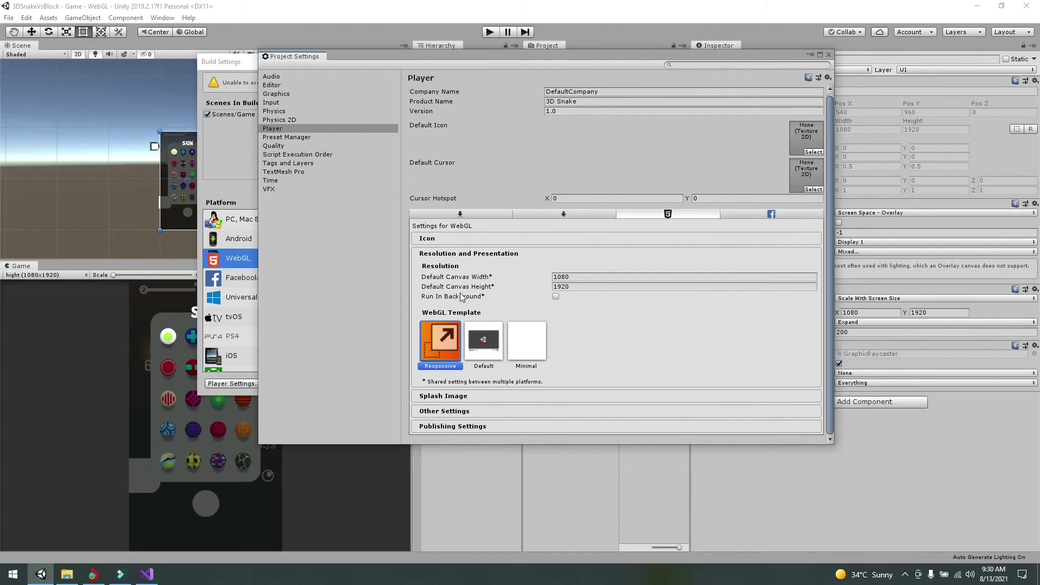
{"action": "left_click", "coordinate": [461, 429]}
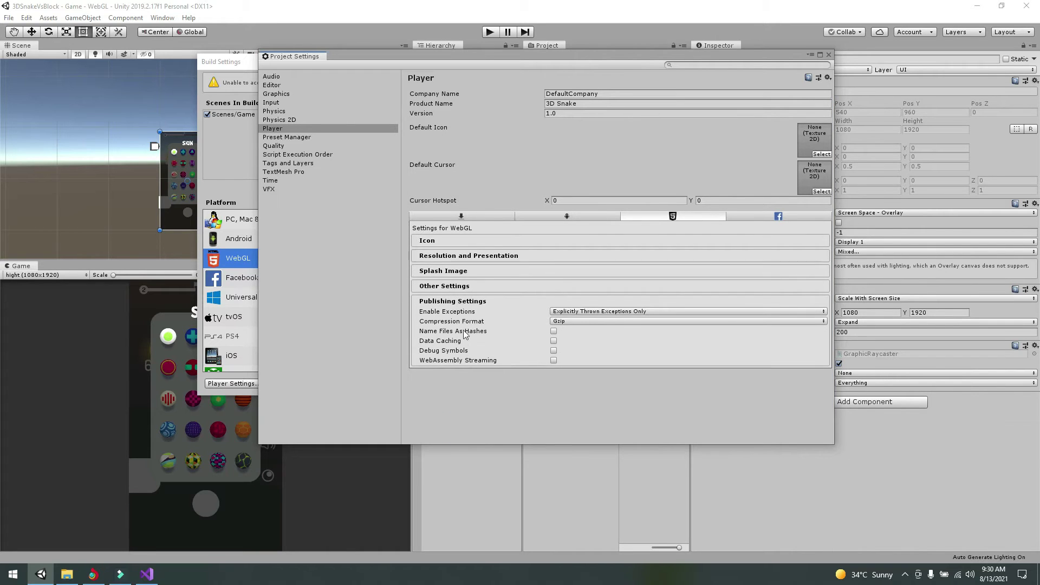
{"action": "left_click", "coordinate": [447, 285]}
{"action": "left_click", "coordinate": [456, 255]}
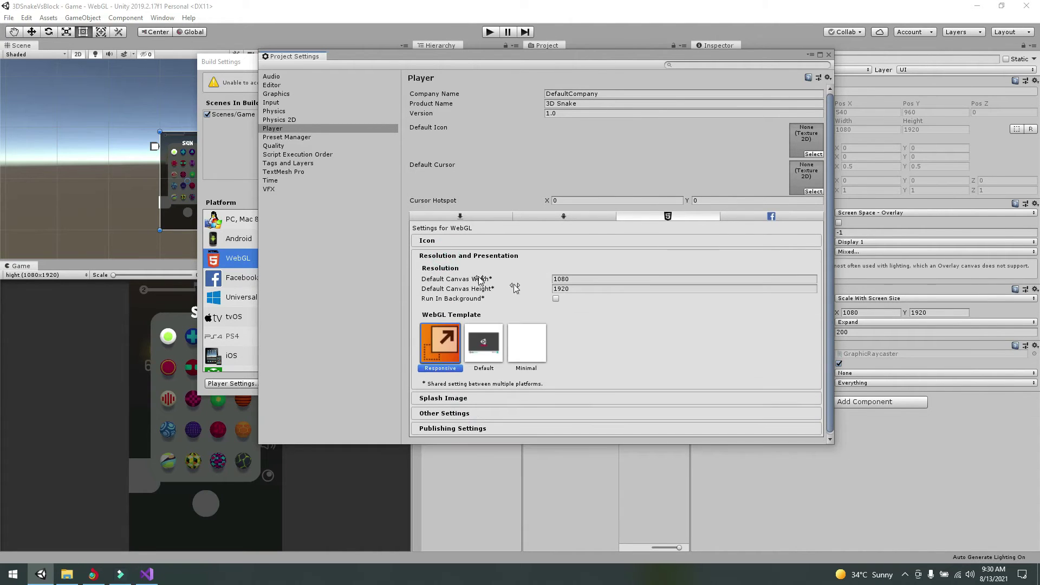
Build WebGL into a newly created 'Sanke block' output folder
{"action": "left_click", "coordinate": [829, 54]}
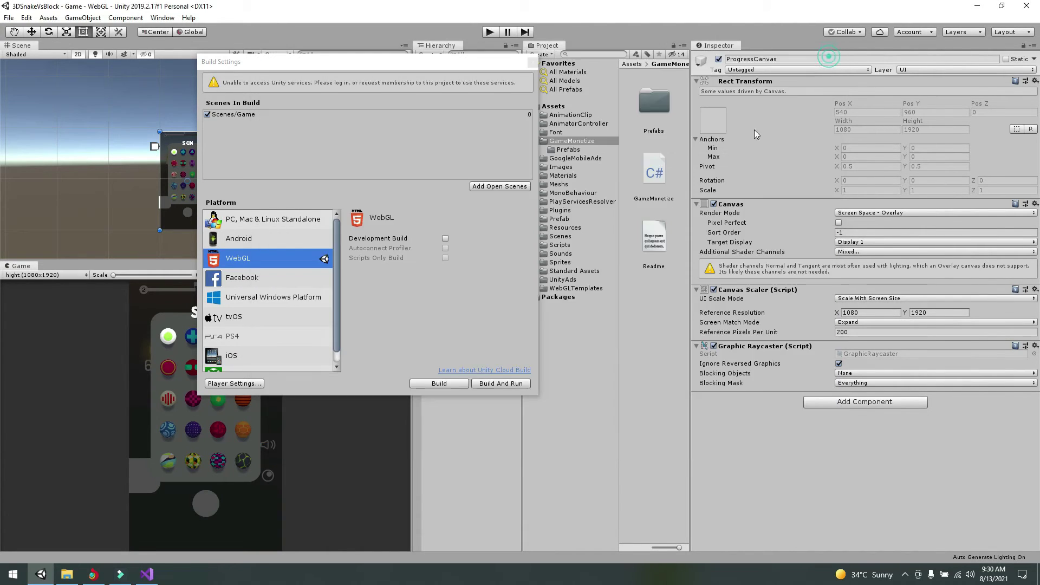
{"action": "left_click", "coordinate": [446, 384]}
{"action": "right_click", "coordinate": [116, 233]}
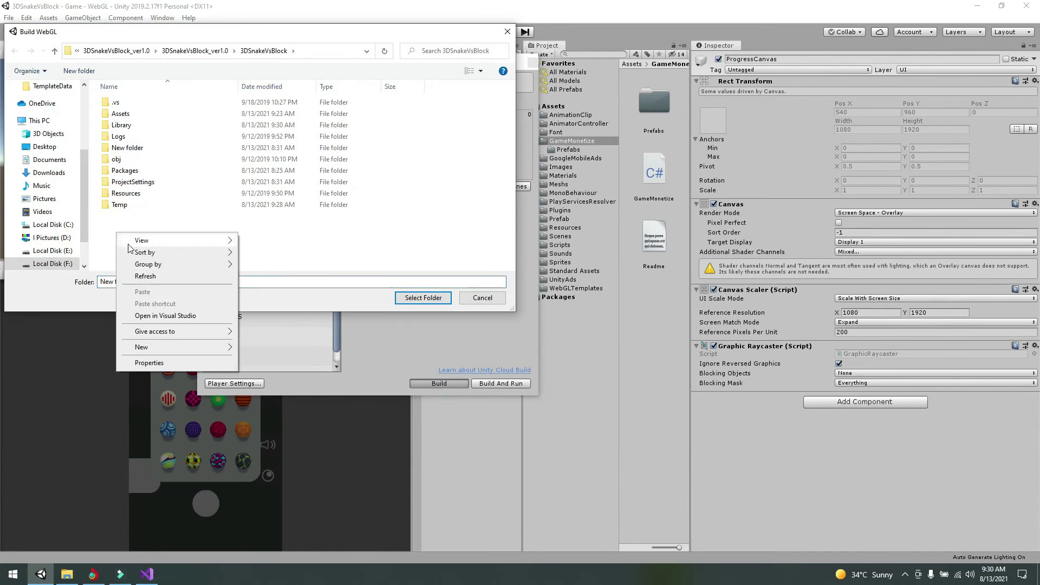
{"action": "mouse_move", "coordinate": [155, 346]}
{"action": "left_click", "coordinate": [260, 344]}
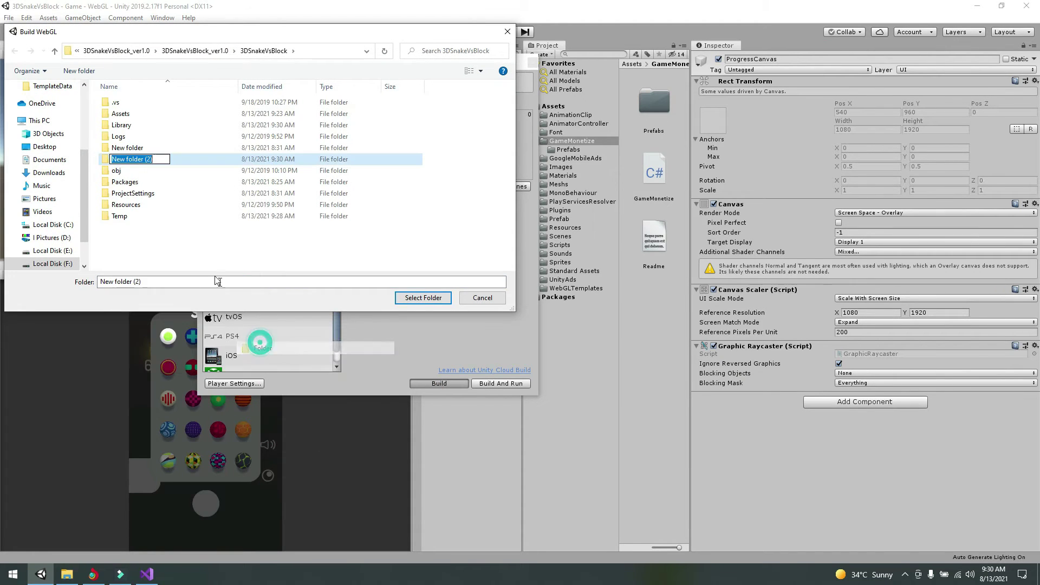
{"action": "key", "text": "BackSpace"}
{"action": "type", "text": "S"}
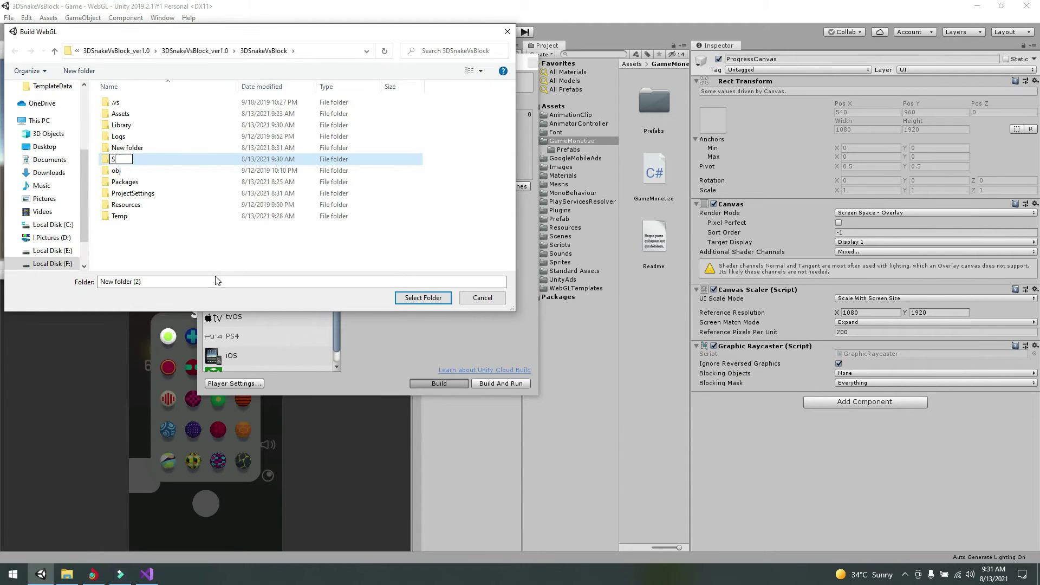
{"action": "type", "text": "anke block"}
{"action": "key", "text": "Return"}
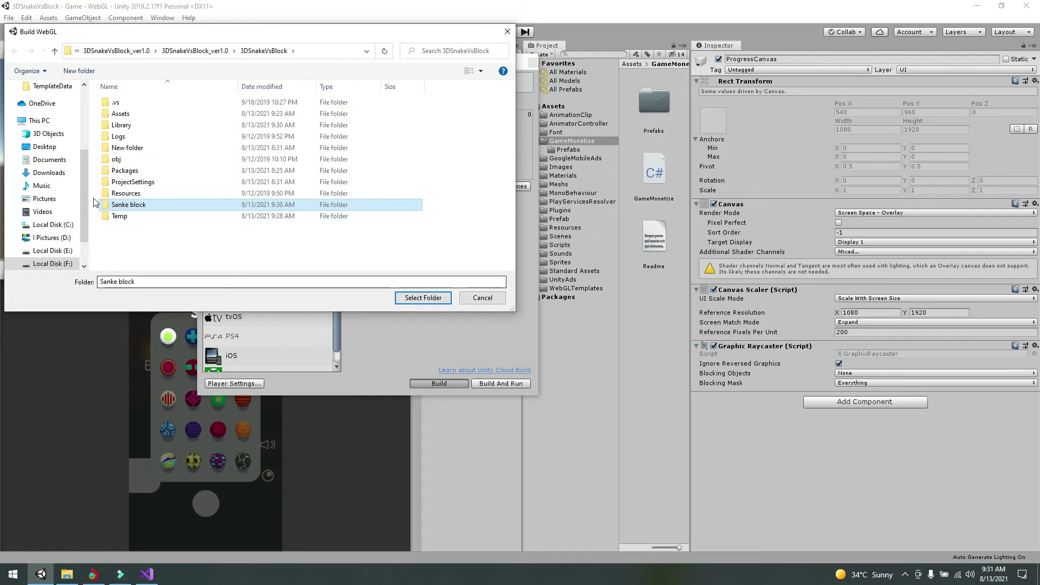
{"action": "left_click", "coordinate": [421, 299]}
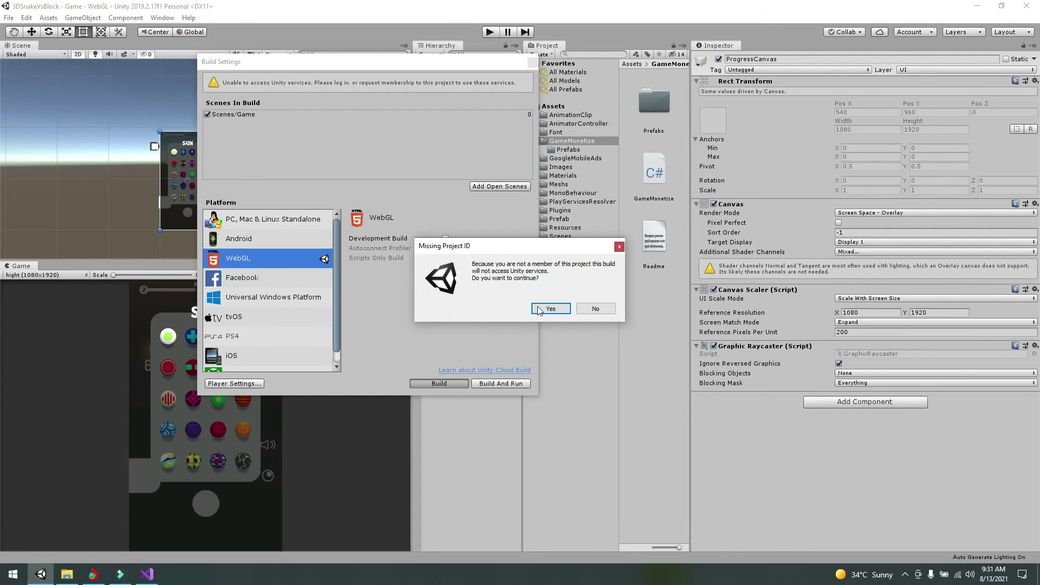
Confirm the Missing Project ID prompt with Yes so the WebGL build proceeds
{"action": "left_click", "coordinate": [541, 309]}
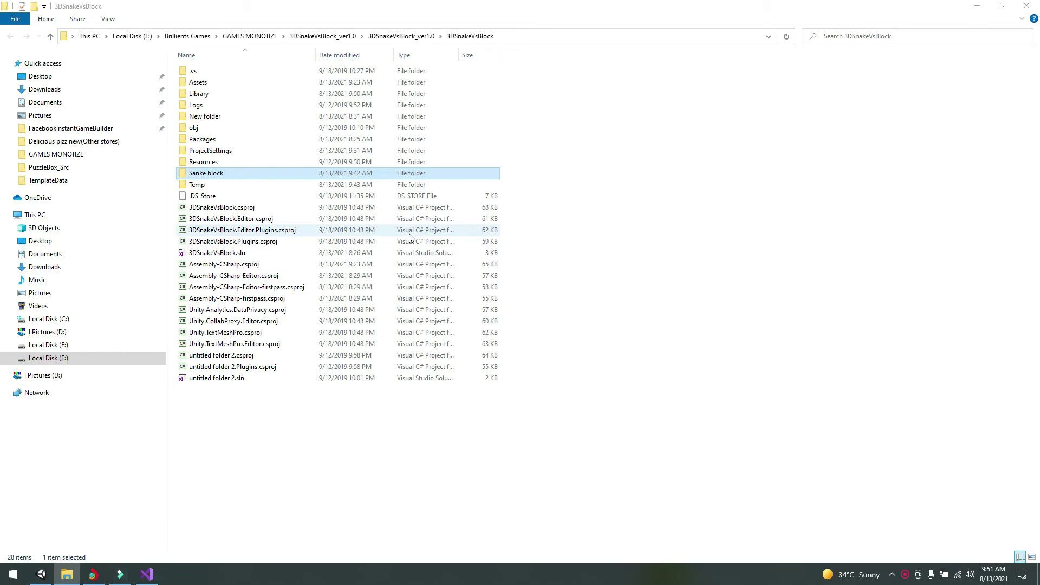
Open the Sanke block folder and review index.html in Notepad++
{"action": "double_click", "coordinate": [229, 174]}
{"action": "double_click", "coordinate": [205, 96]}
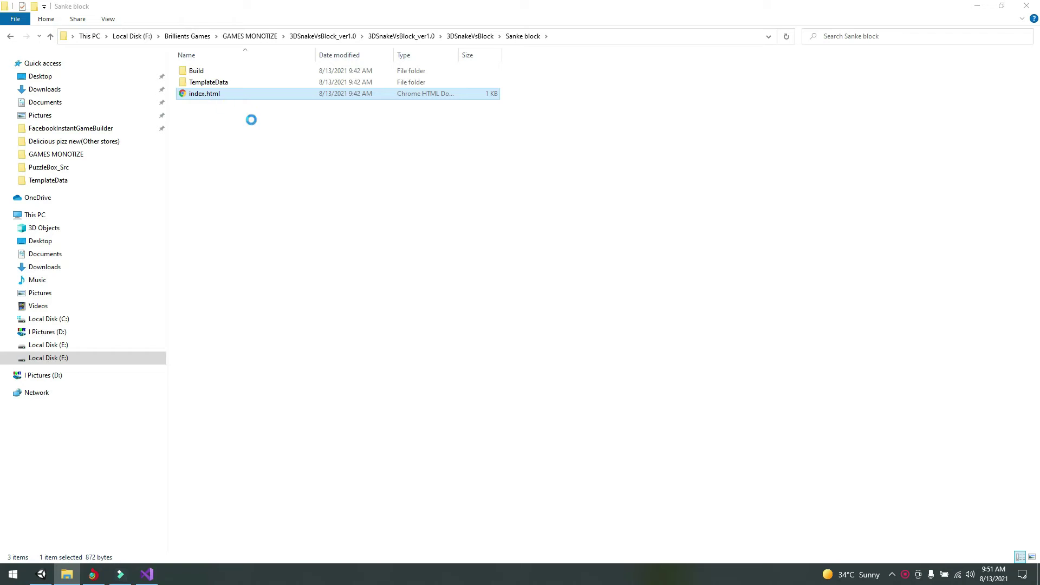
{"action": "right_click", "coordinate": [207, 94]}
{"action": "left_click", "coordinate": [262, 127]}
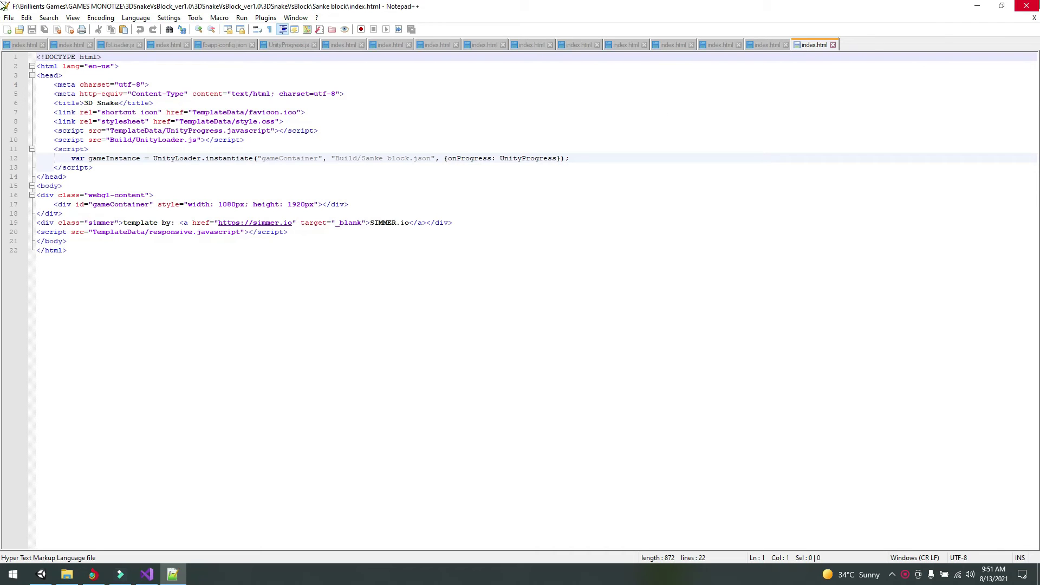
{"action": "left_click", "coordinate": [1026, 6]}
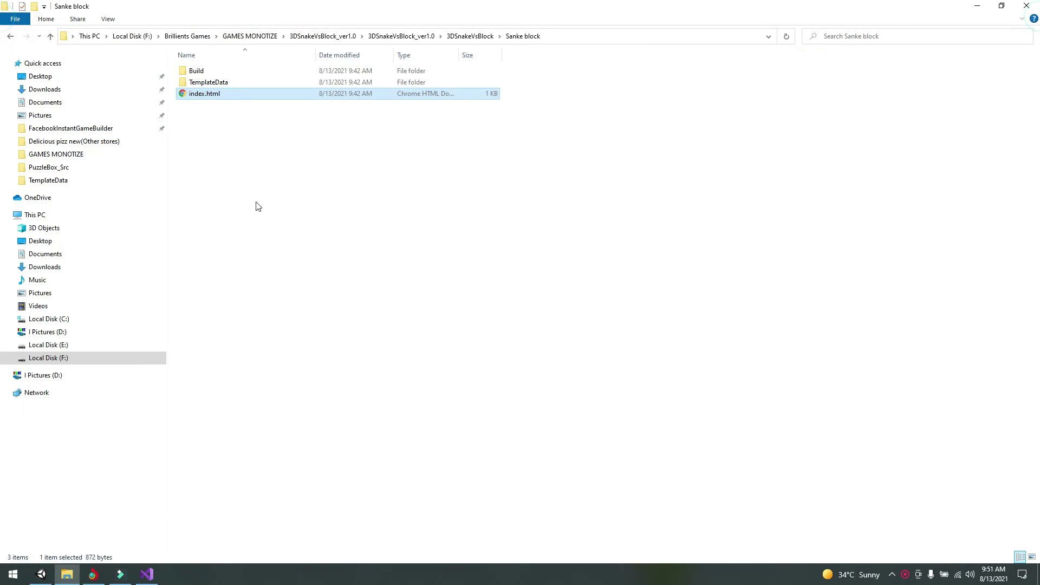
Archive all build files into Sanke block.zip in ZIP format
{"action": "key", "text": "ctrl+a"}
{"action": "right_click", "coordinate": [207, 96]}
{"action": "left_click", "coordinate": [249, 130]}
{"action": "left_click", "coordinate": [483, 274]}
{"action": "left_click", "coordinate": [532, 385]}
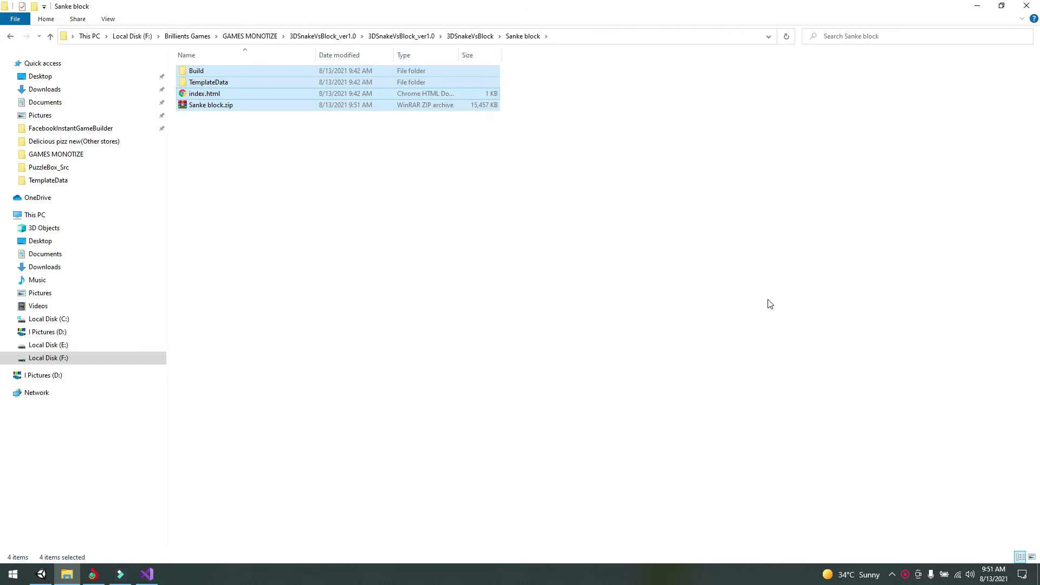
{"action": "left_click", "coordinate": [655, 247]}
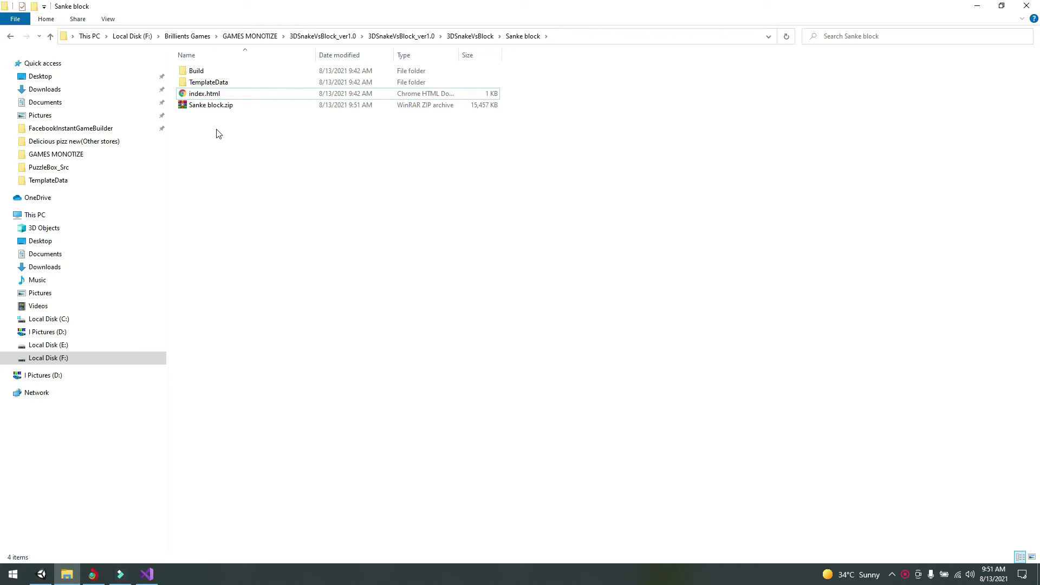
Drag Sanke block.zip from the Sanke block folder onto the GameMonetize 'Drop file to upload' zone
{"action": "left_click", "coordinate": [93, 574]}
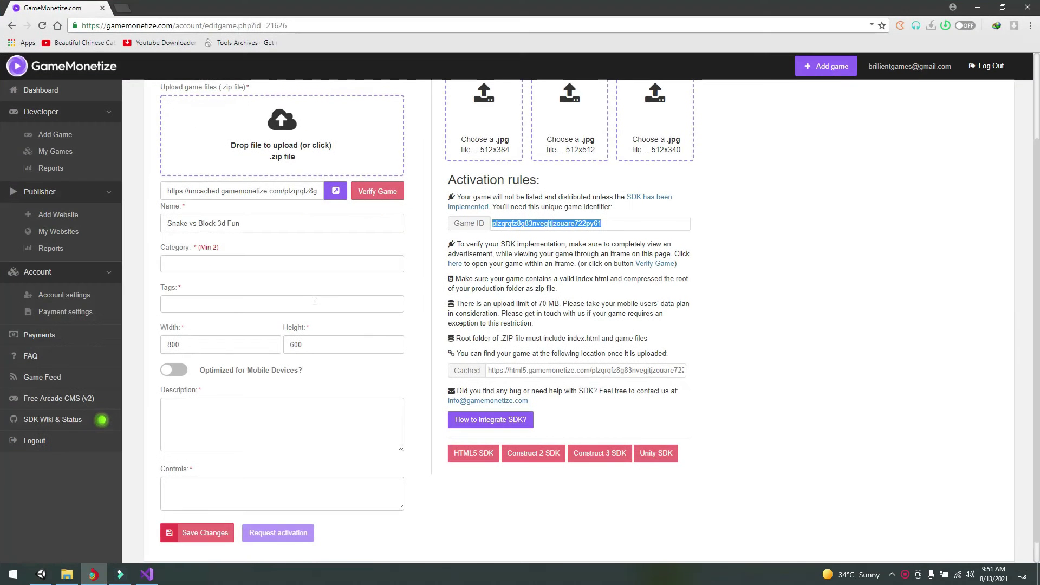
{"action": "left_click", "coordinate": [67, 574]}
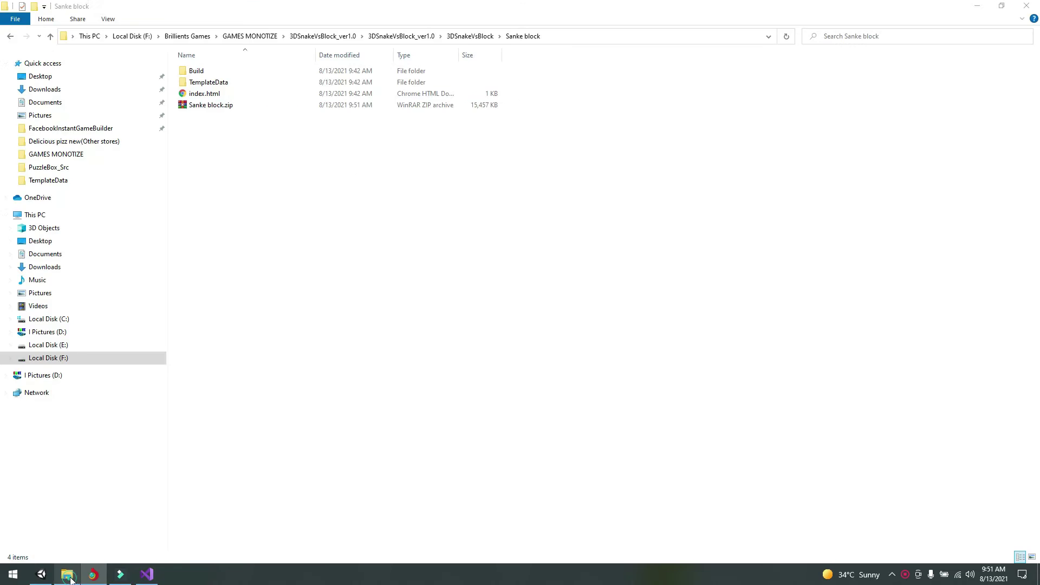
{"action": "mouse_move", "coordinate": [208, 107]}
{"action": "left_mouse_down"}
{"action": "mouse_move", "coordinate": [136, 531]}
{"action": "mouse_move", "coordinate": [282, 146]}
{"action": "left_mouse_up"}
{"action": "scroll", "coordinate": [767, 177], "scroll_direction": "up", "scroll_amount": 3}
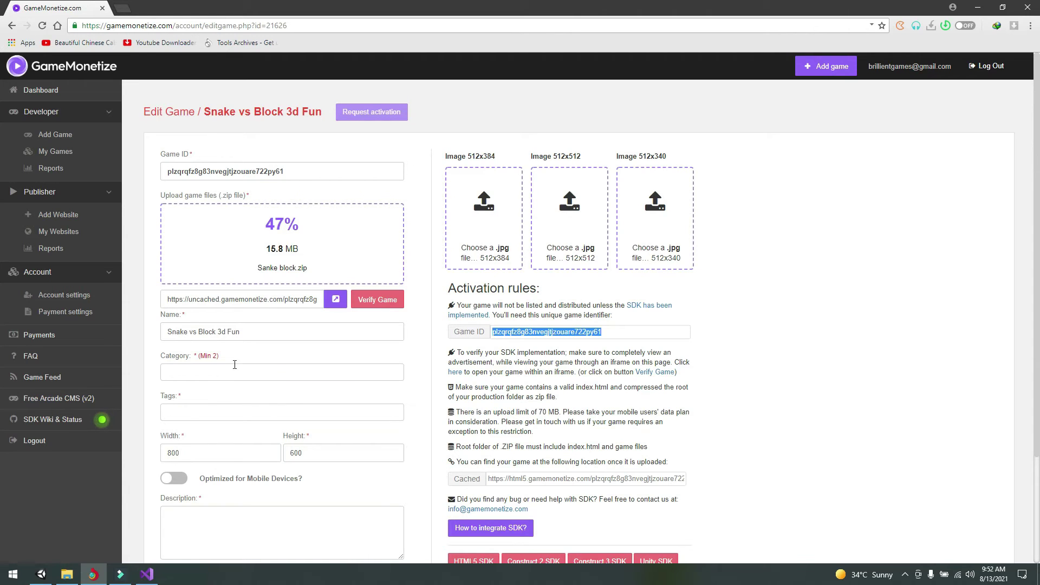
Set the game categories to 3D and Arcade
{"action": "left_click", "coordinate": [204, 373]}
{"action": "left_click", "coordinate": [179, 422]}
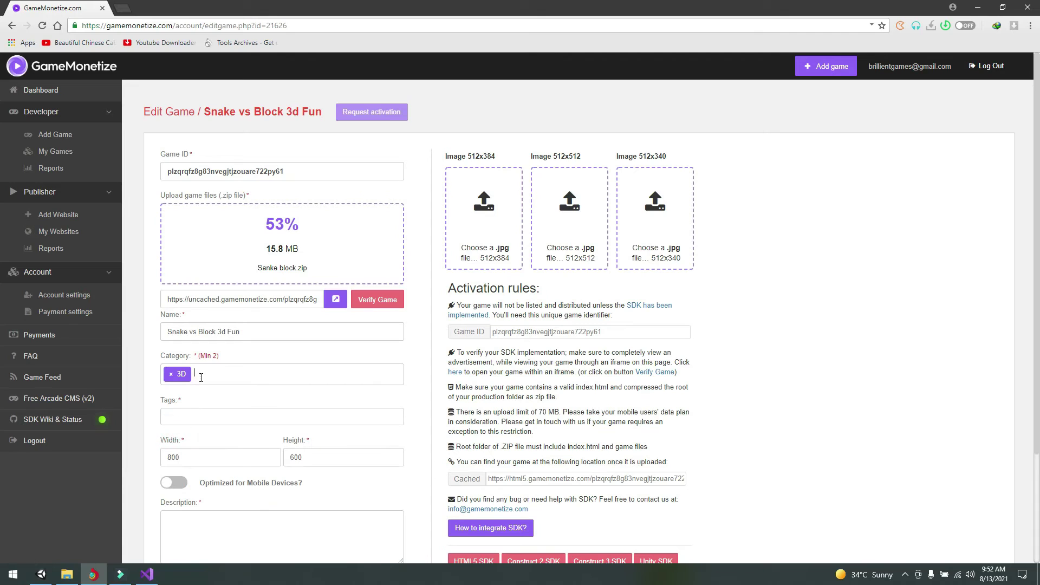
{"action": "left_click", "coordinate": [201, 377]}
{"action": "scroll", "coordinate": [198, 435], "scroll_direction": "down", "scroll_amount": 1}
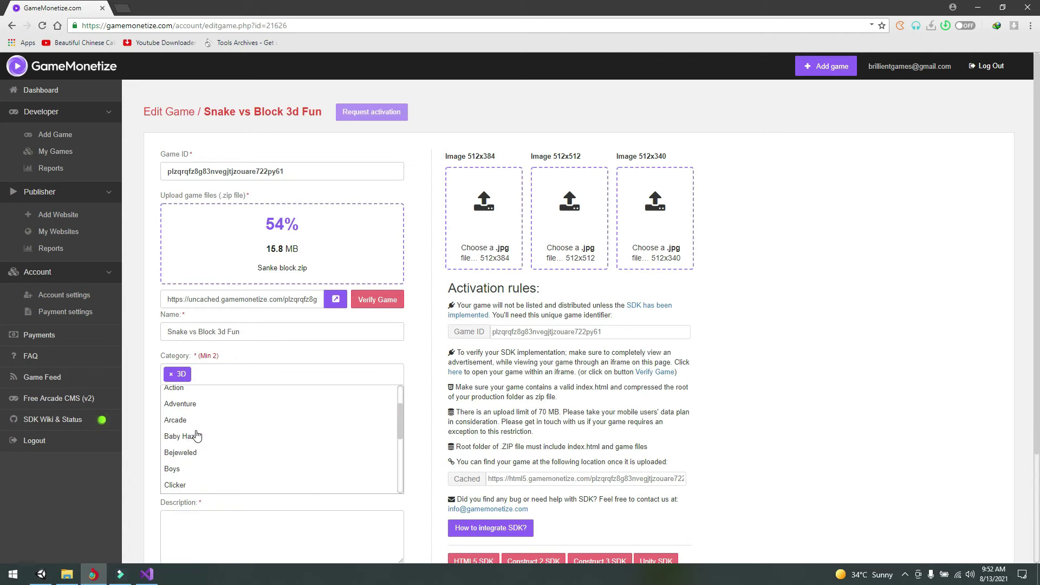
{"action": "left_click", "coordinate": [184, 421]}
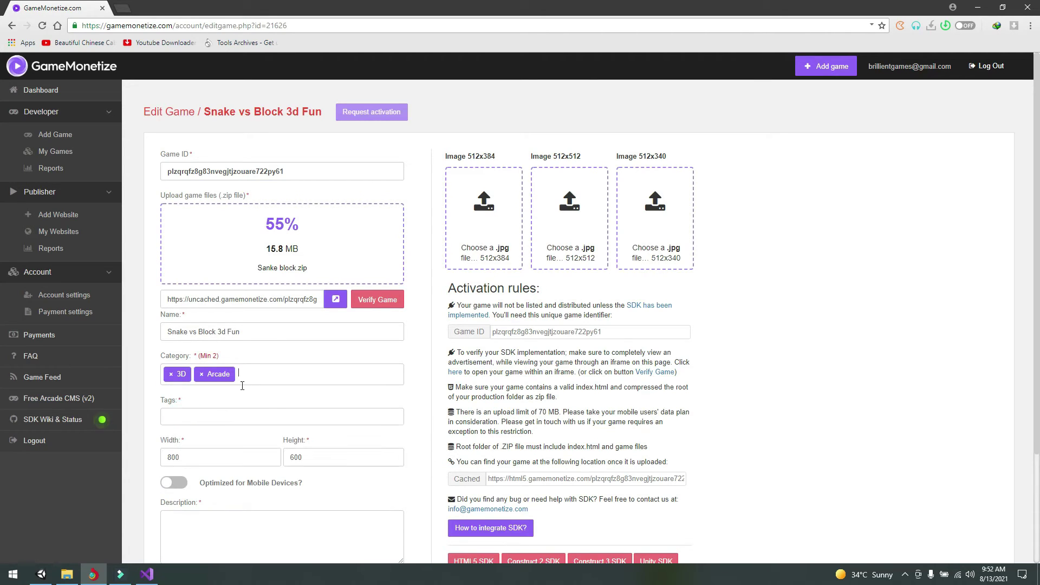
Tag the game with .io Games and 3D Games
{"action": "left_click", "coordinate": [192, 418]}
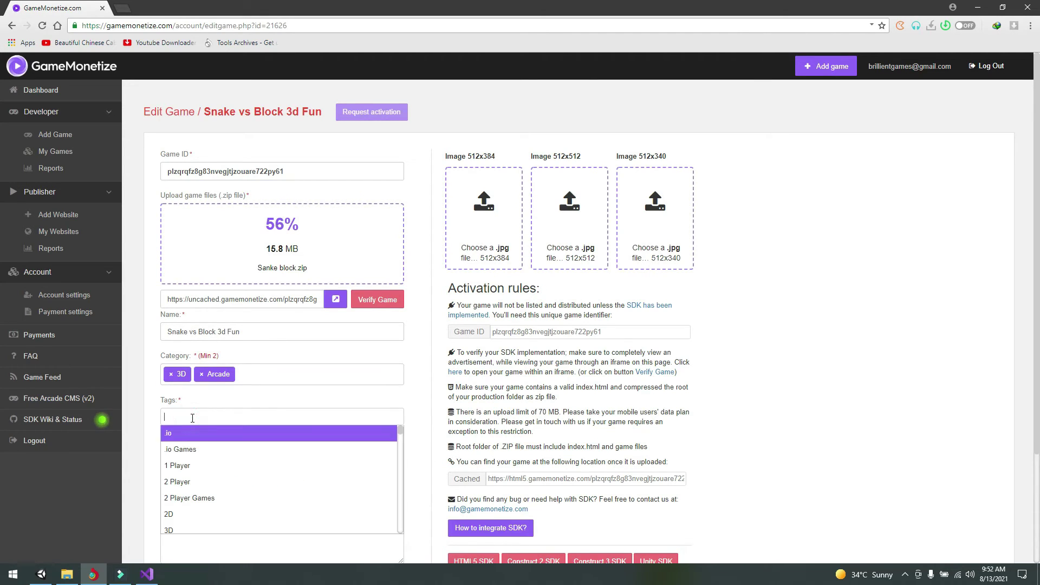
{"action": "left_click", "coordinate": [190, 448]}
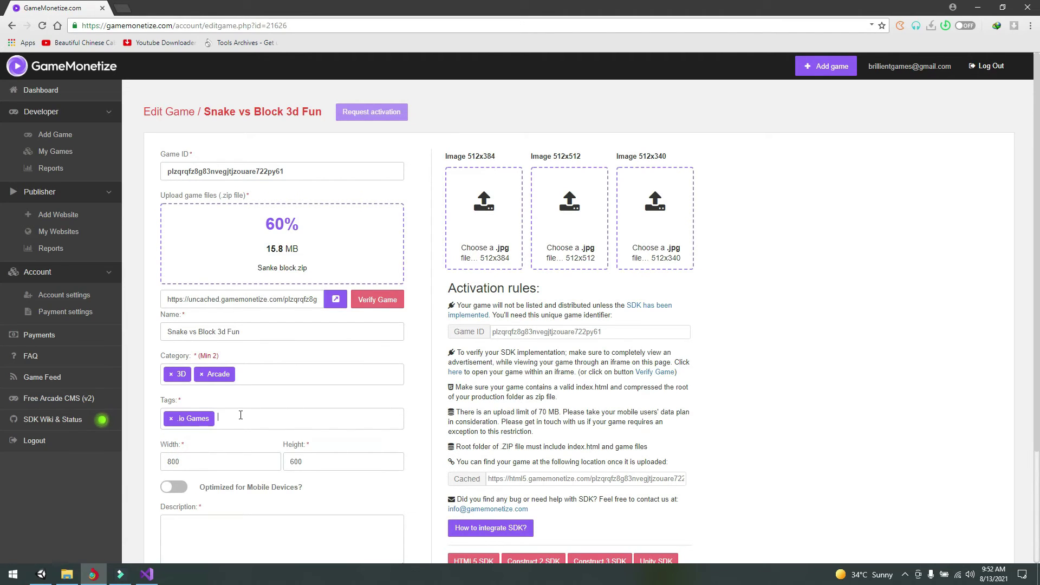
{"action": "type", "text": "3d"}
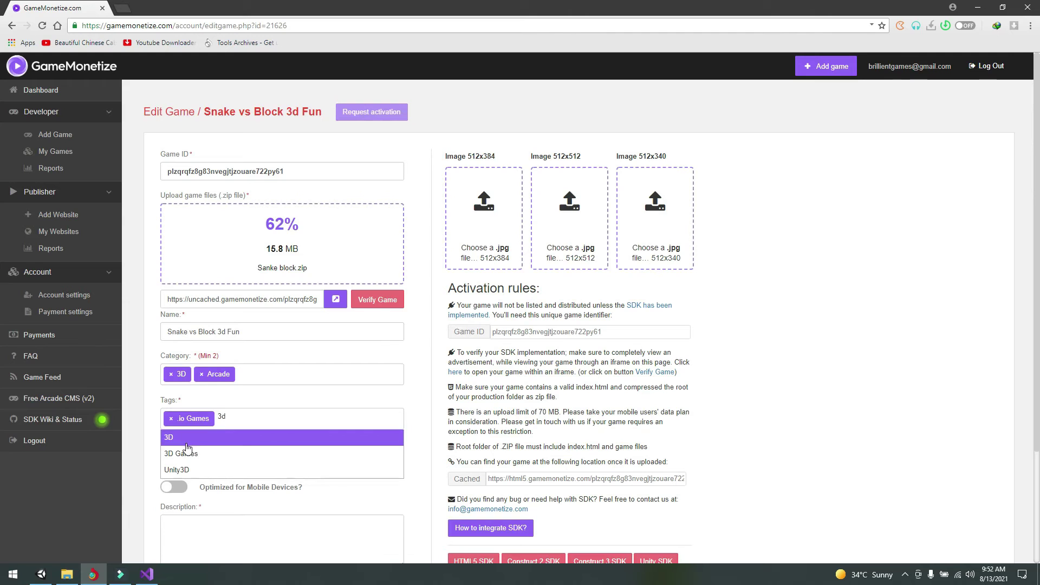
{"action": "left_click", "coordinate": [188, 452]}
{"action": "scroll", "coordinate": [215, 437], "scroll_direction": "down", "scroll_amount": 1}
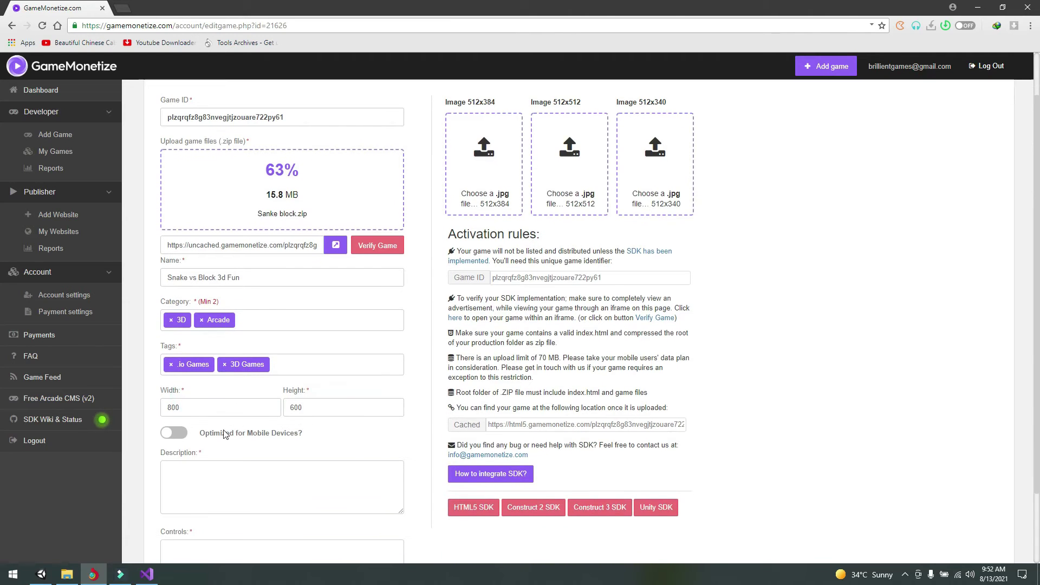
Select the Width value, then check the resolution in Unity's Build Settings and return
{"action": "double_click", "coordinate": [180, 409]}
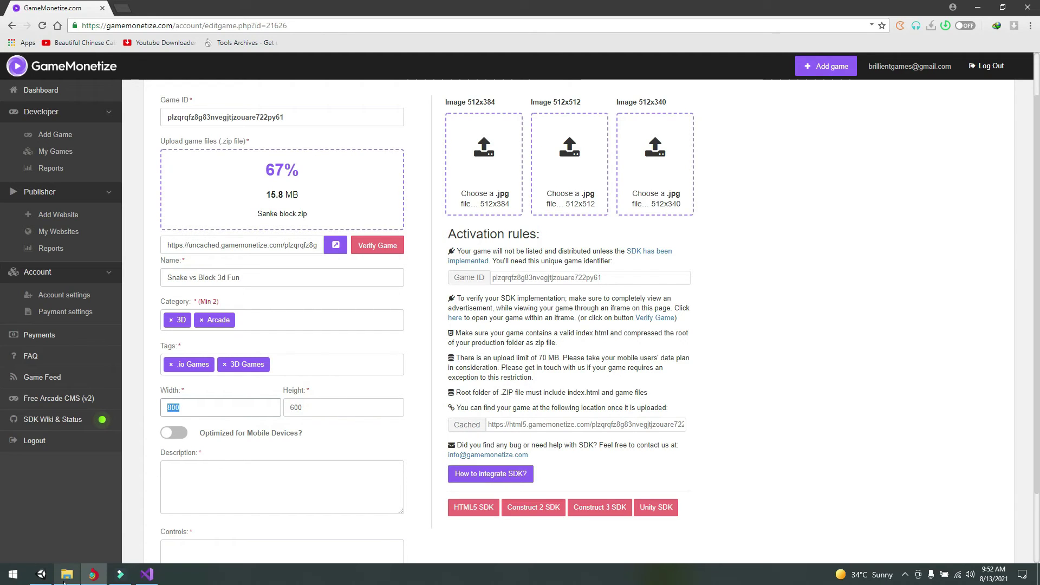
{"action": "left_click", "coordinate": [41, 574]}
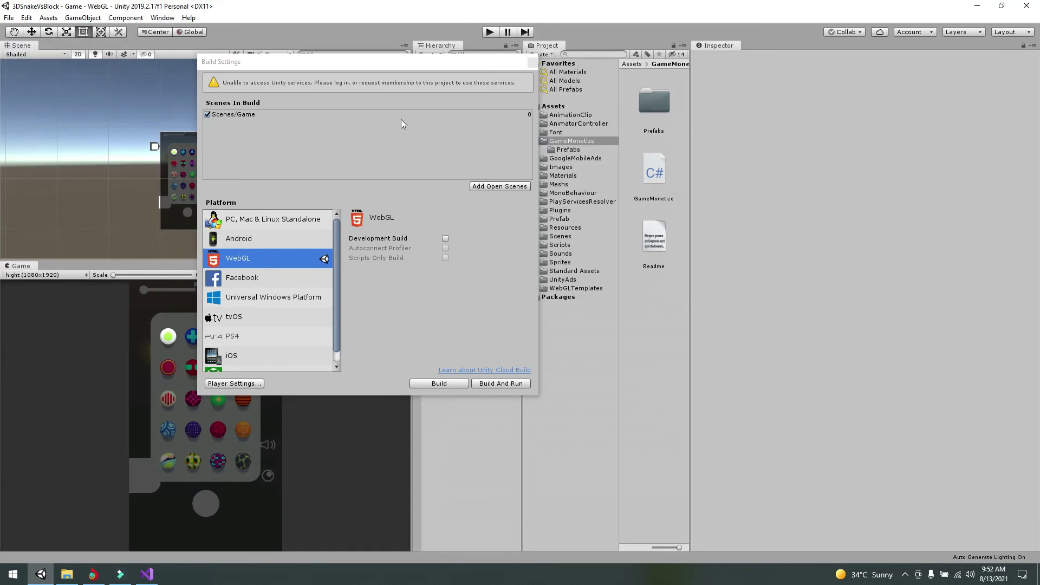
{"action": "left_click", "coordinate": [527, 62]}
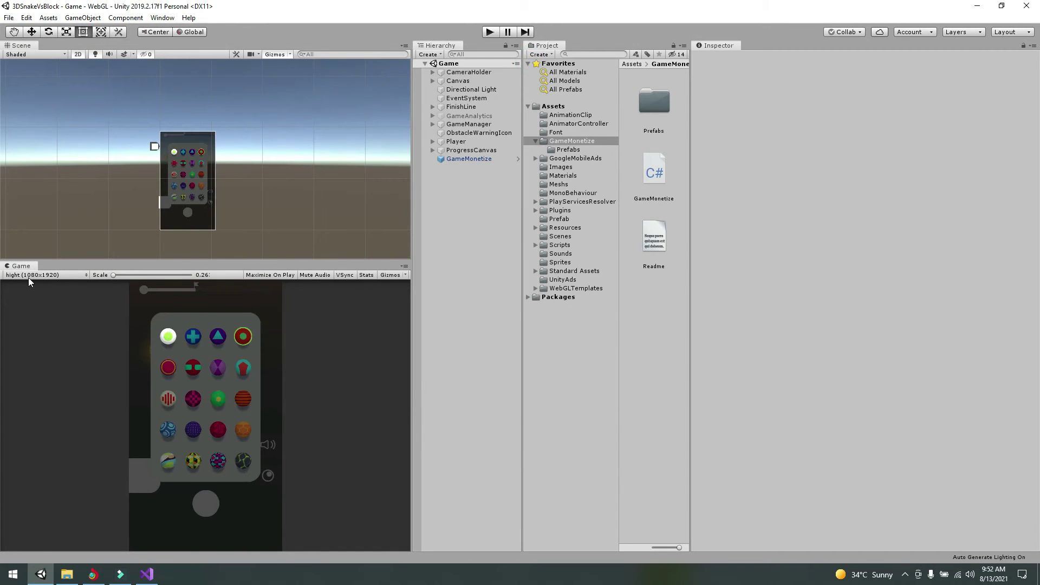
{"action": "left_click", "coordinate": [977, 6]}
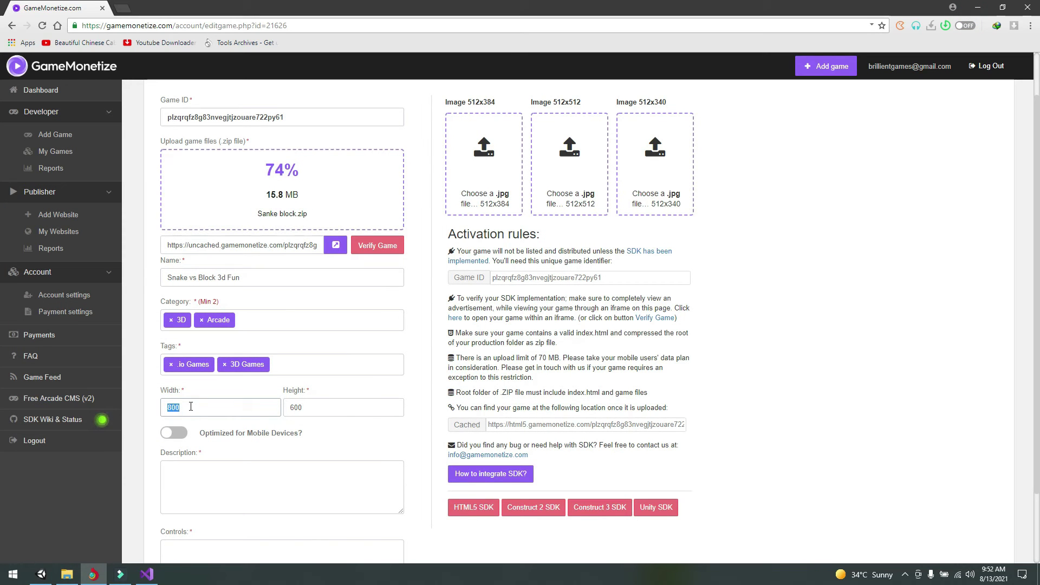
{"action": "type", "text": "1080"}
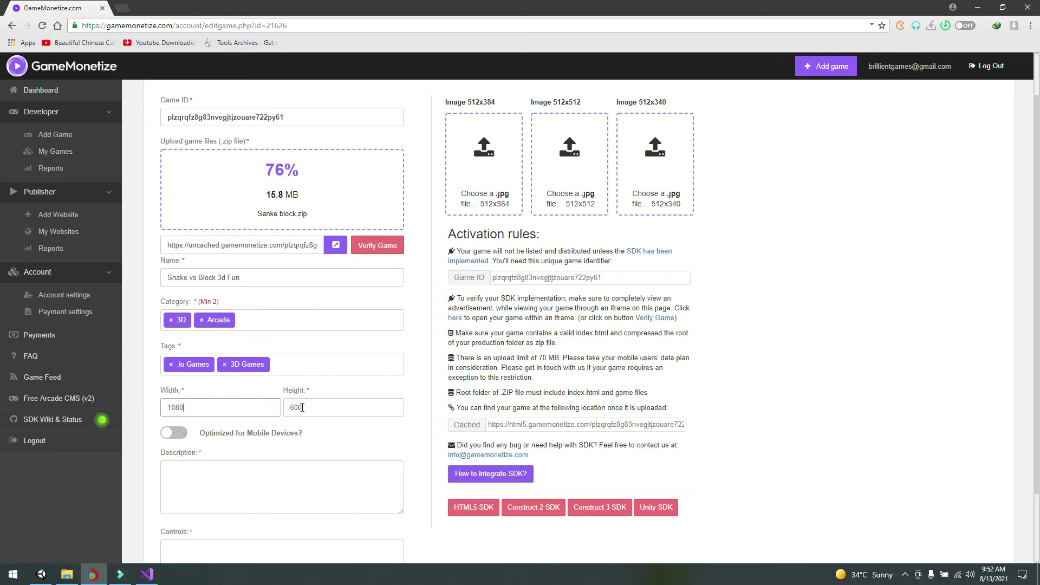
Enter size 1080×1920, write the description and controls text, and save the changes
{"action": "double_click", "coordinate": [306, 406]}
{"action": "type", "text": "1"}
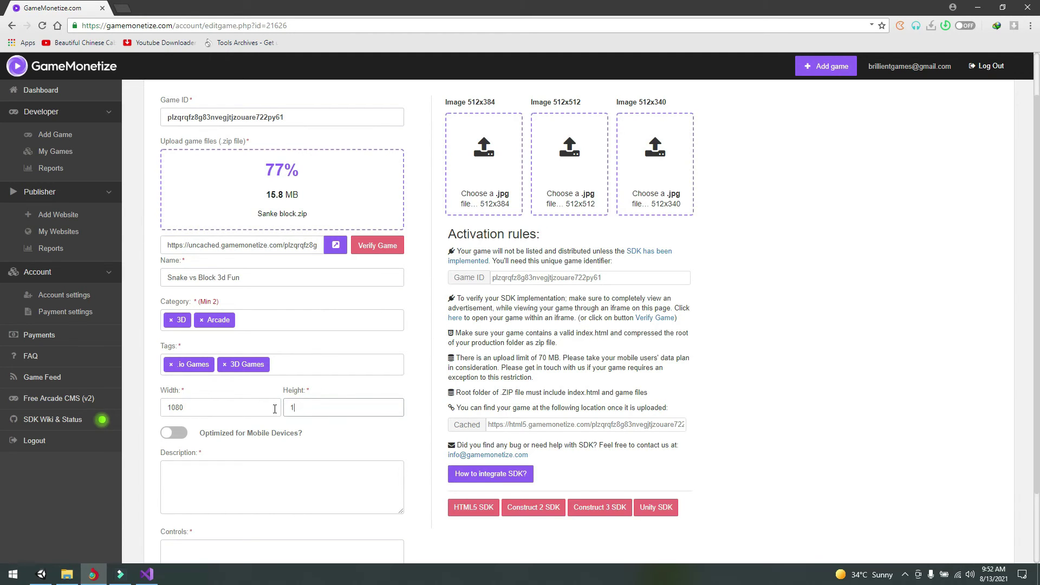
{"action": "type", "text": "920"}
{"action": "scroll", "coordinate": [292, 425], "scroll_direction": "down", "scroll_amount": 1}
{"action": "left_click", "coordinate": [212, 402]}
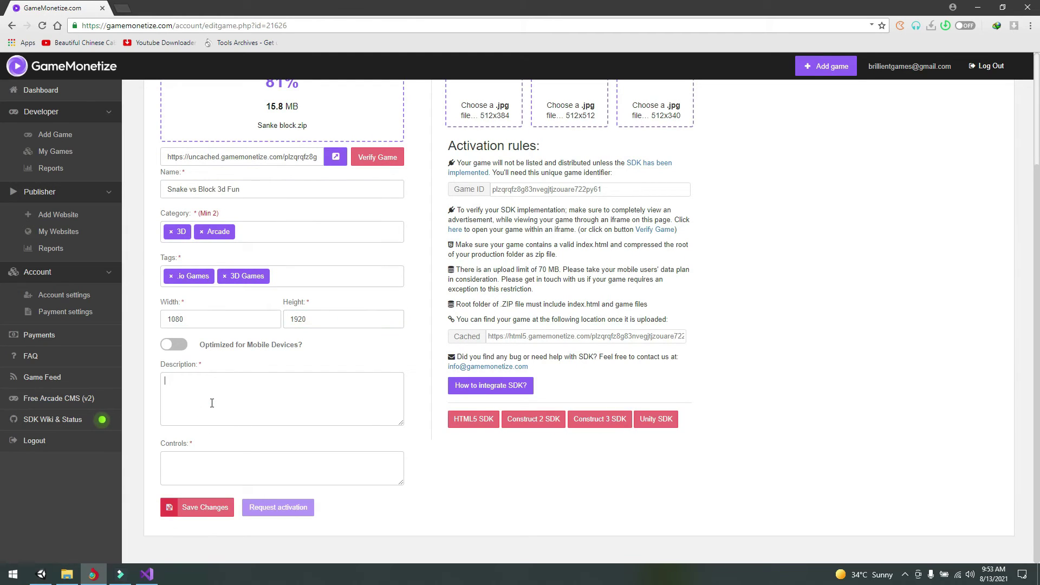
{"action": "type", "text": "play game"}
{"action": "left_click", "coordinate": [255, 461]}
{"action": "type", "text": "how "}
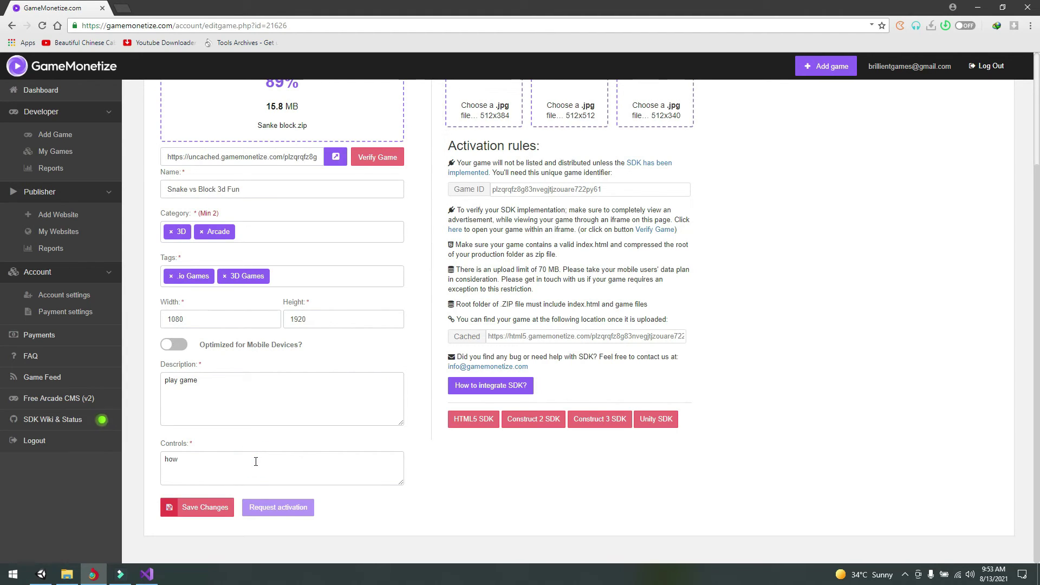
{"action": "type", "text": "to "}
{"action": "type", "text": "play"}
{"action": "left_click", "coordinate": [193, 512]}
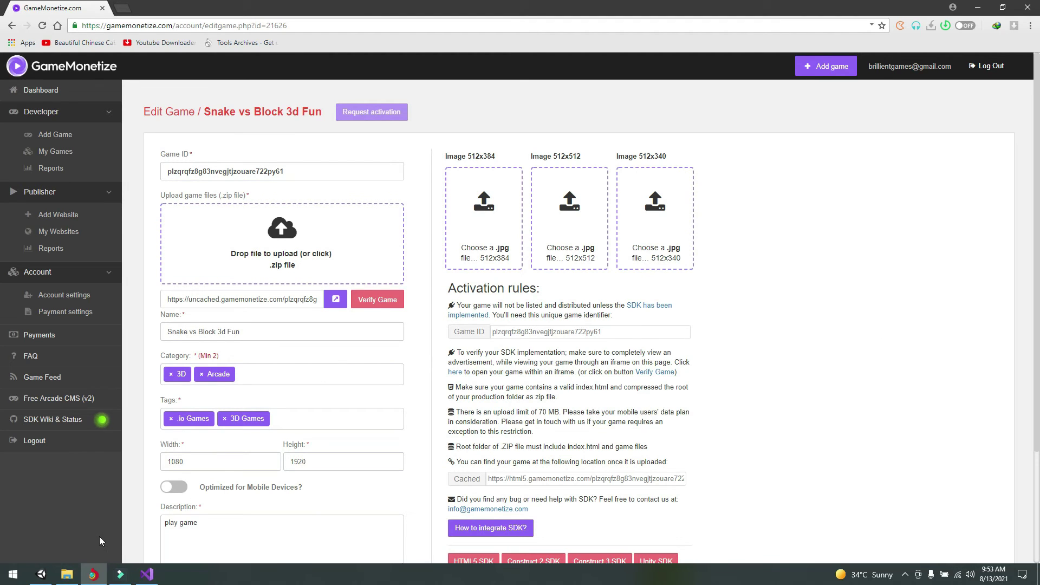
Drag Sanke block.zip from File Explorer onto the upload area and let it reach 100%
{"action": "left_click", "coordinate": [69, 579]}
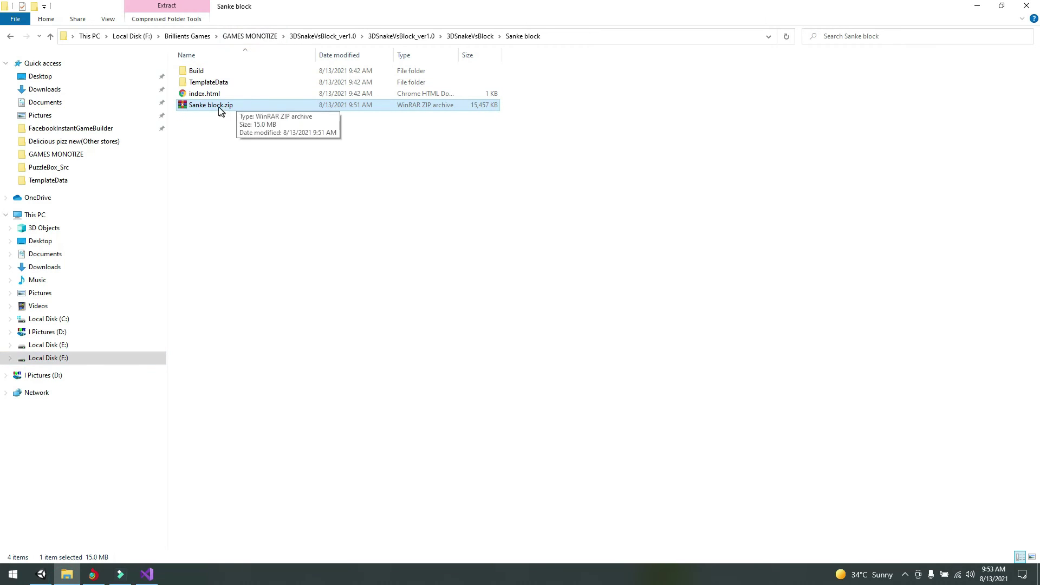
{"action": "mouse_move", "coordinate": [215, 106]}
{"action": "left_mouse_down"}
{"action": "mouse_move", "coordinate": [216, 370]}
{"action": "mouse_move", "coordinate": [297, 248]}
{"action": "left_mouse_up"}
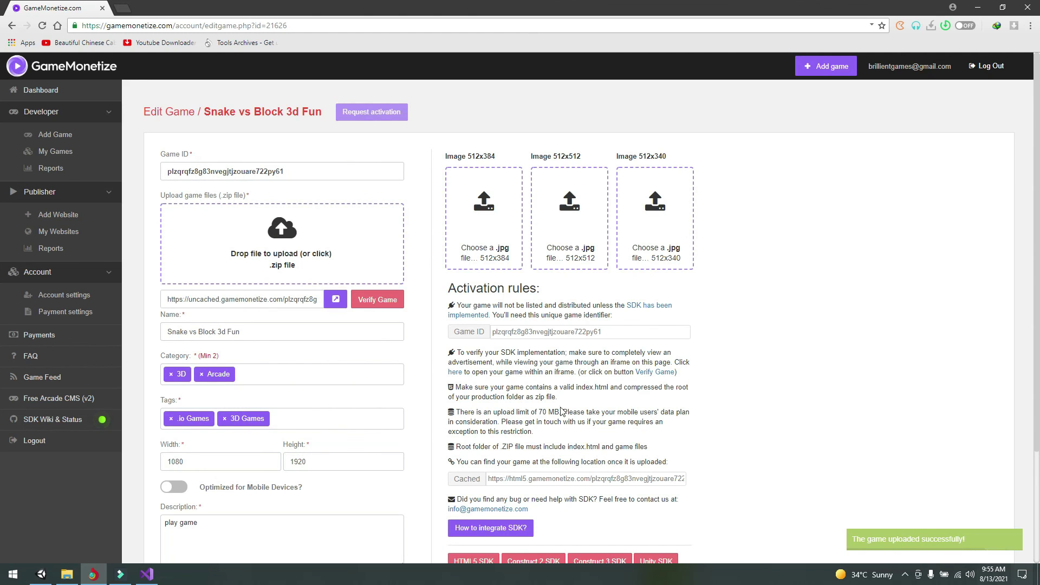
Launch Snake 3D Block in the Verify SDK window with Verify Game
{"action": "left_click", "coordinate": [370, 300]}
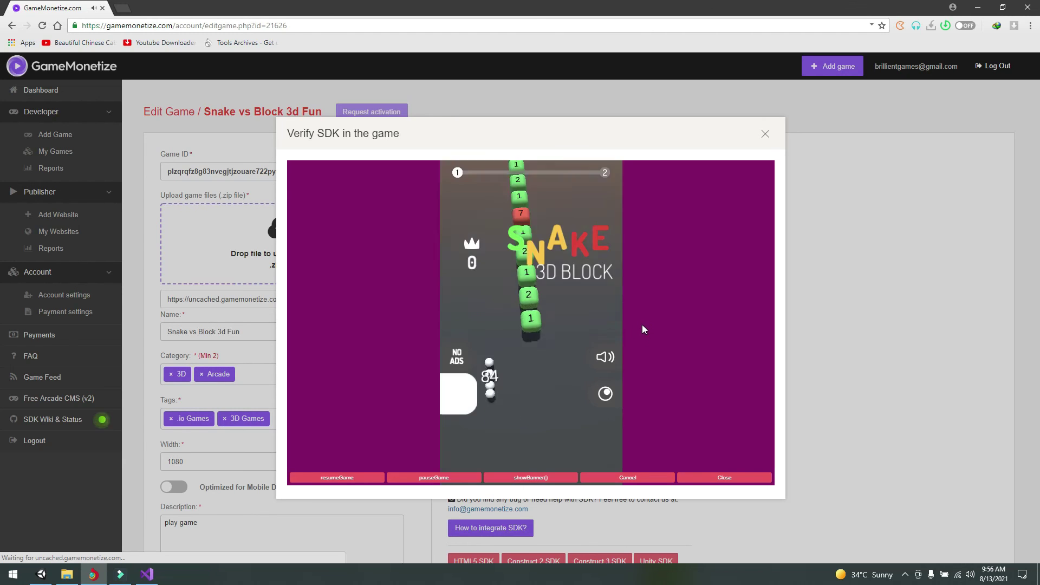
Play-test the running game with a few taps, then close the Verify SDK window
{"action": "left_click", "coordinate": [564, 345]}
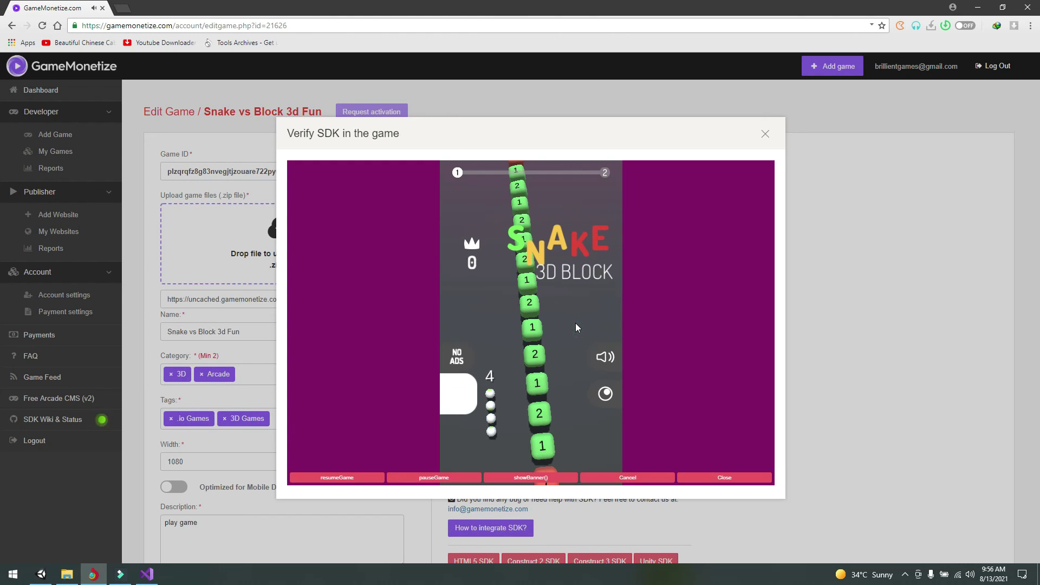
{"action": "left_click", "coordinate": [959, 575]}
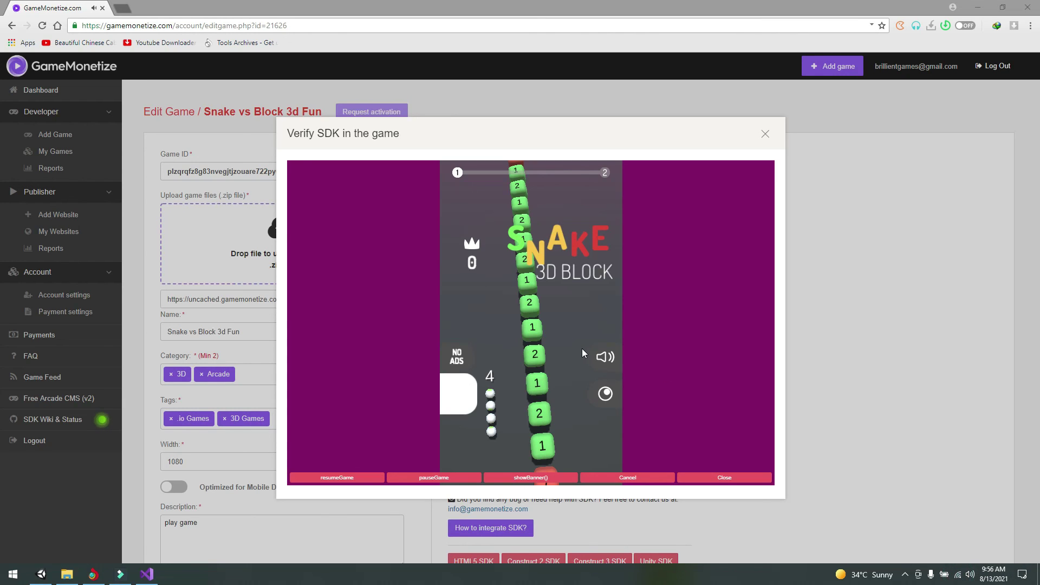
{"action": "left_click", "coordinate": [581, 348]}
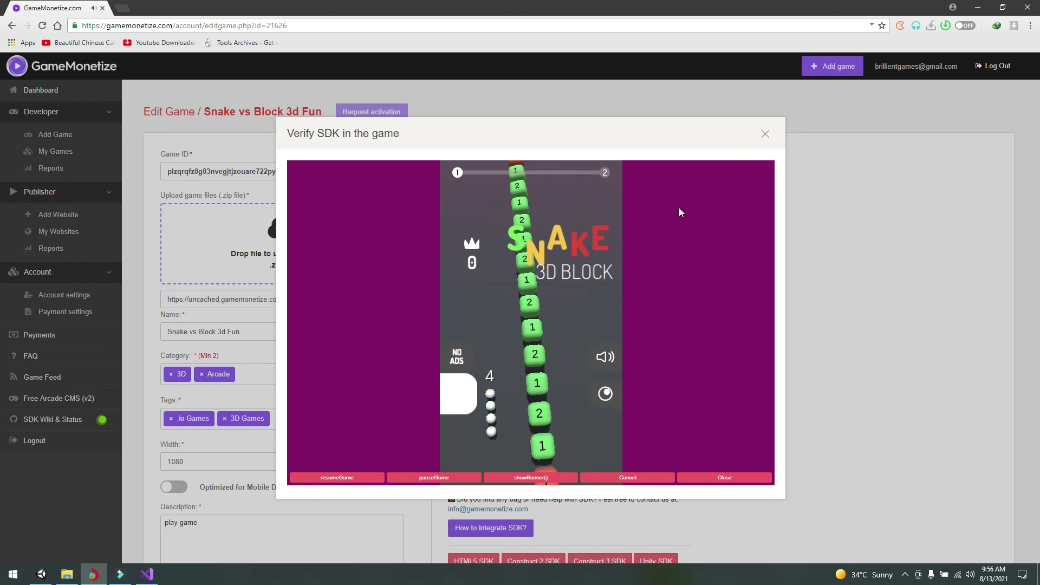
{"action": "left_click", "coordinate": [765, 136]}
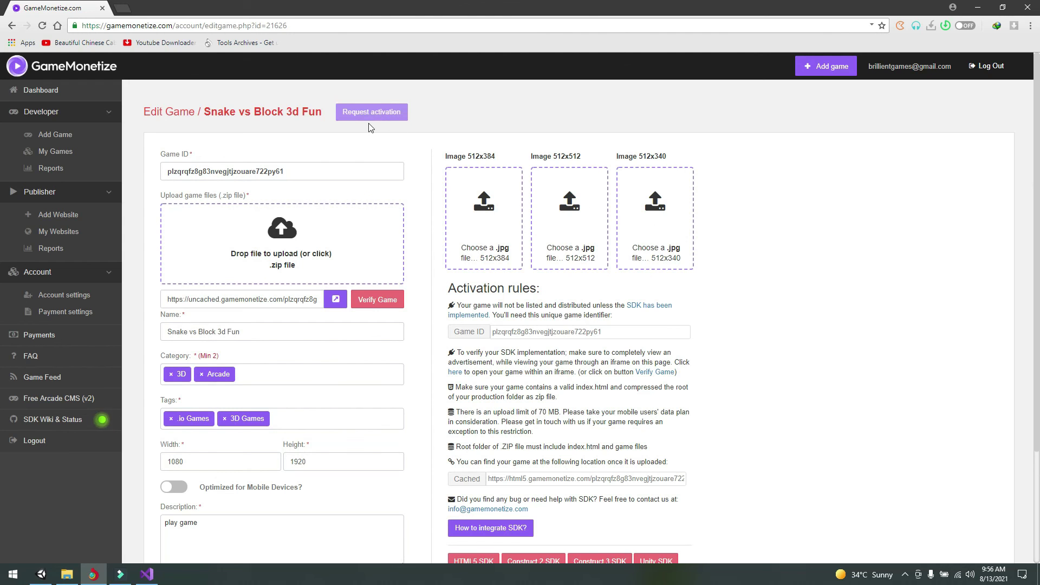
{"action": "scroll", "coordinate": [370, 244], "scroll_direction": "down", "scroll_amount": 2}
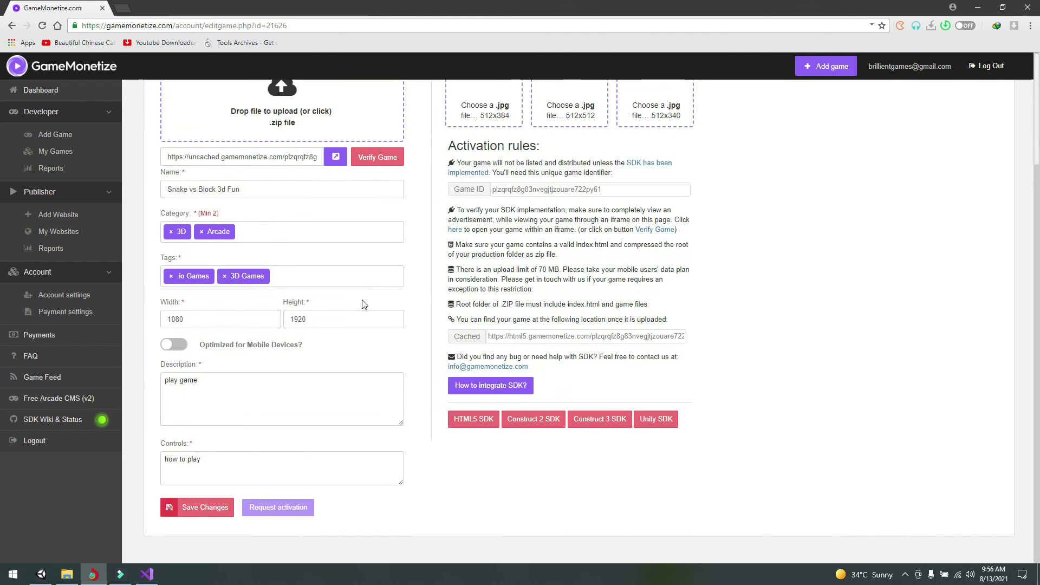
Save the edit page again, minimize Chrome, and switch to the Unity snake-vs-block project
{"action": "left_click", "coordinate": [203, 508]}
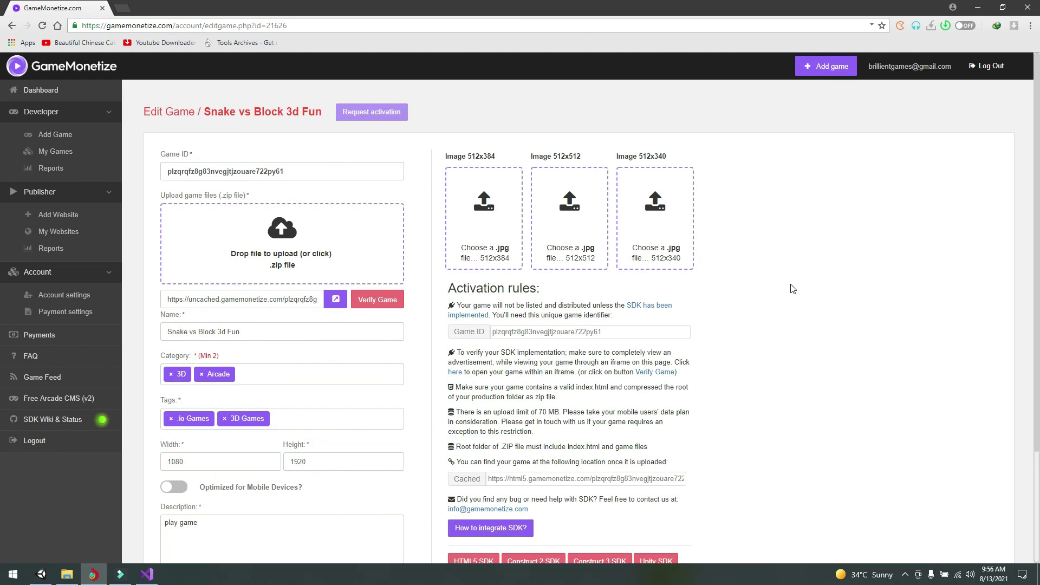
{"action": "left_click", "coordinate": [975, 7]}
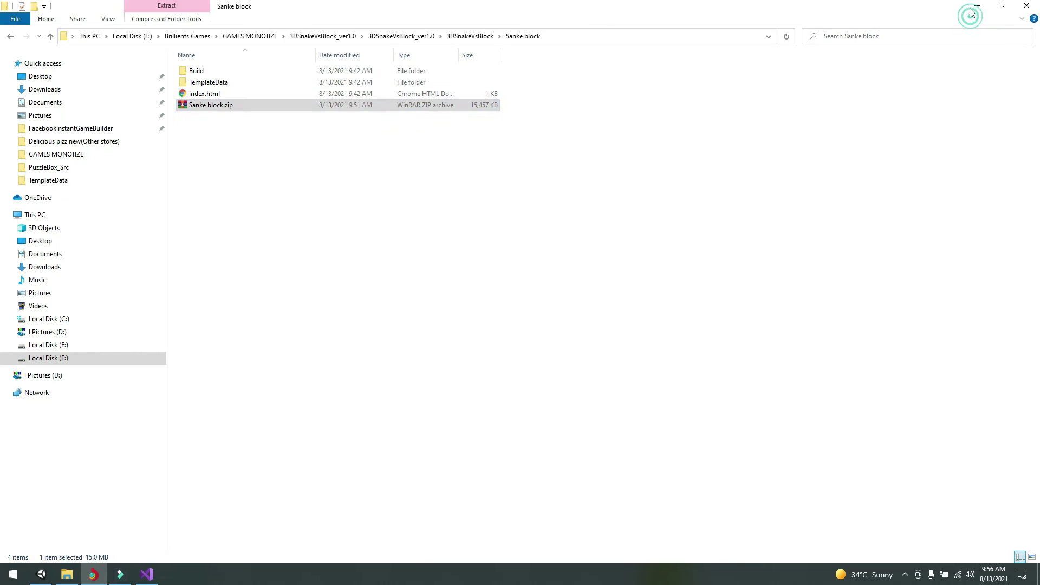
{"action": "left_click", "coordinate": [40, 575]}
{"action": "scroll", "coordinate": [235, 201], "scroll_direction": "up", "scroll_amount": 1}
{"action": "scroll", "coordinate": [236, 196], "scroll_direction": "up", "scroll_amount": 2}
{"action": "scroll", "coordinate": [231, 196], "scroll_direction": "up", "scroll_amount": 1}
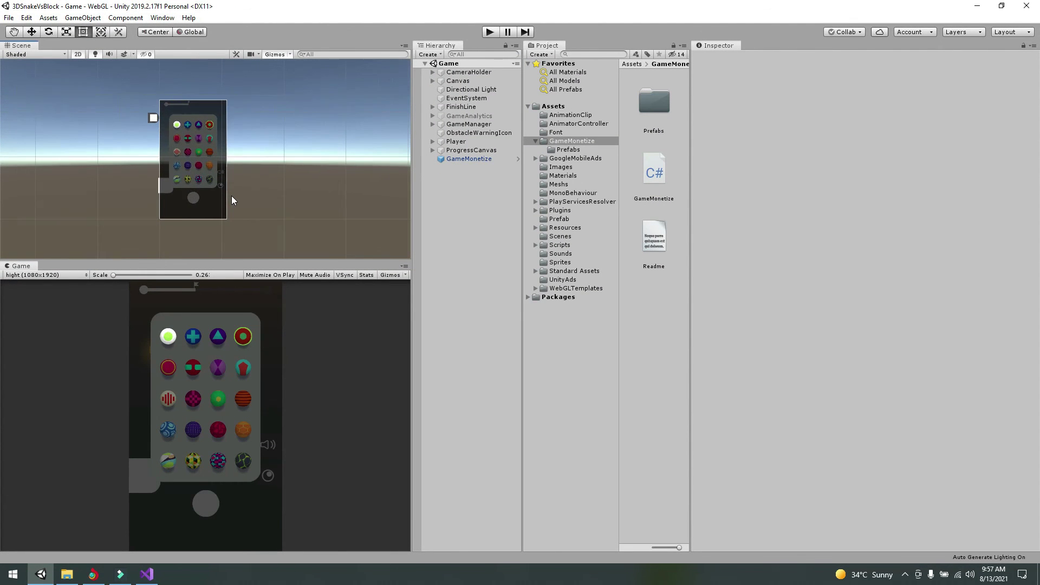
{"action": "scroll", "coordinate": [232, 196], "scroll_direction": "up", "scroll_amount": 1}
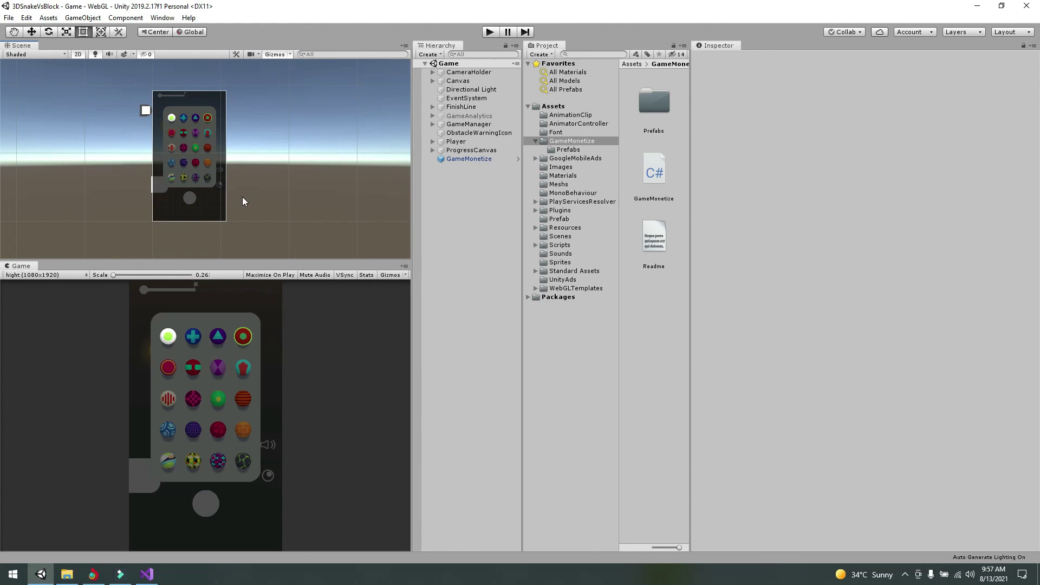